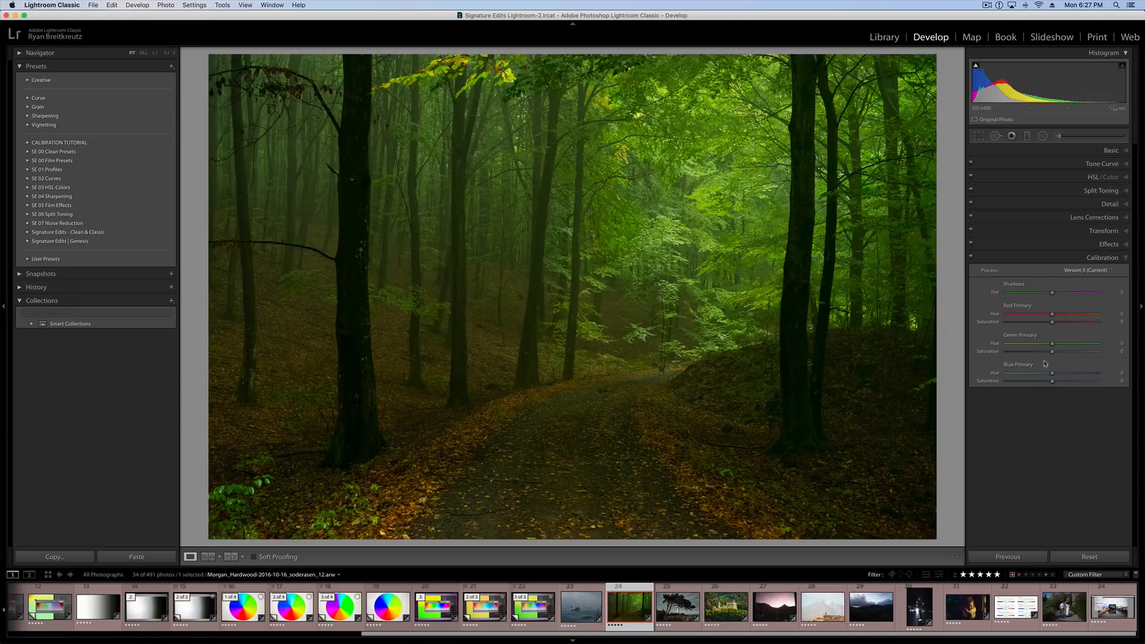
Try Calibration hue/saturation values on the forest photo: red +37/+50, green -56/-35, blue +46/-100, and shift the shadows tint.
left_click(1038, 293)
left_click_drag(1062, 313, 1069, 314)
left_click(1026, 344)
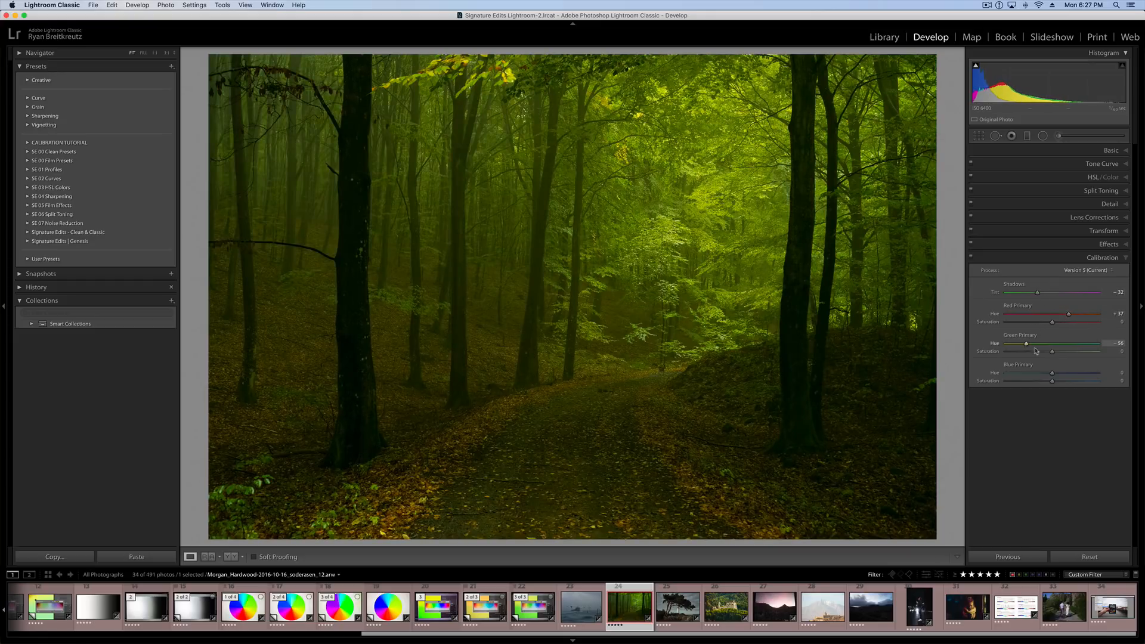
left_click(1074, 374)
left_click(1036, 352)
left_click(1075, 322)
left_click_drag(1032, 381, 1006, 382)
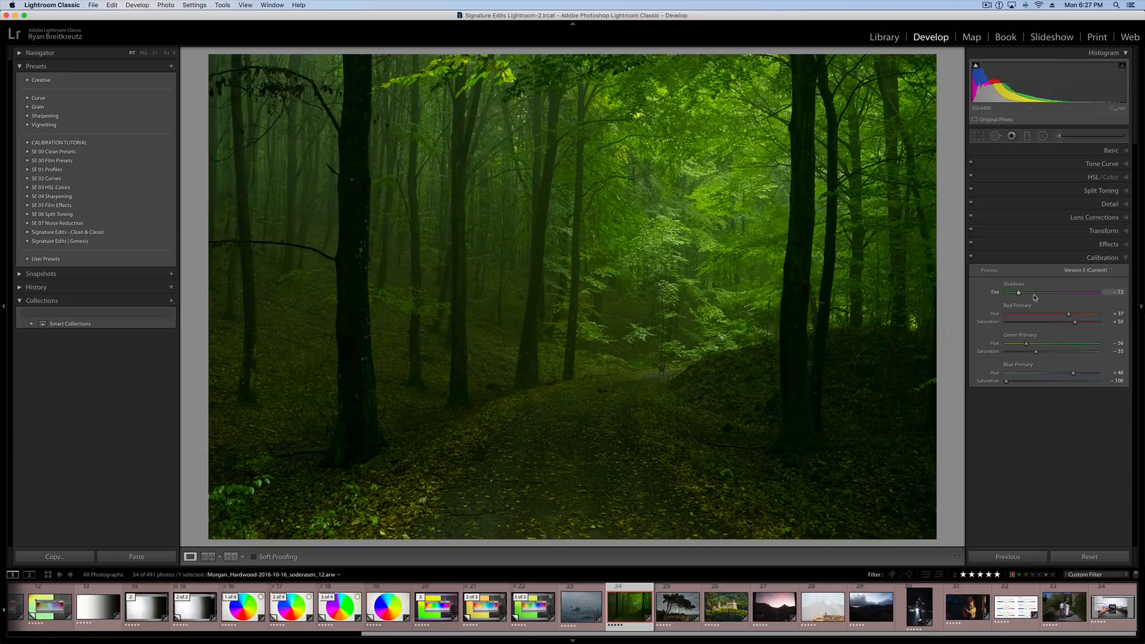
left_click_drag(1037, 292, 1128, 326)
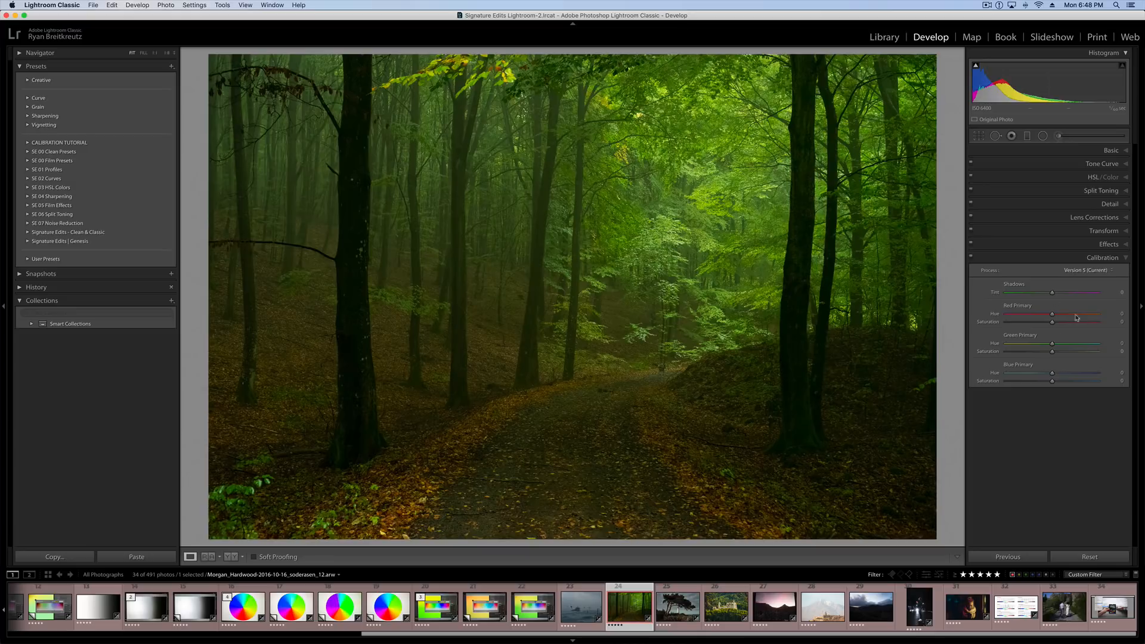
Open the profile browser for the forest photo and expand the Adobe Raw profiles.
left_click(1111, 151)
left_click(1021, 179)
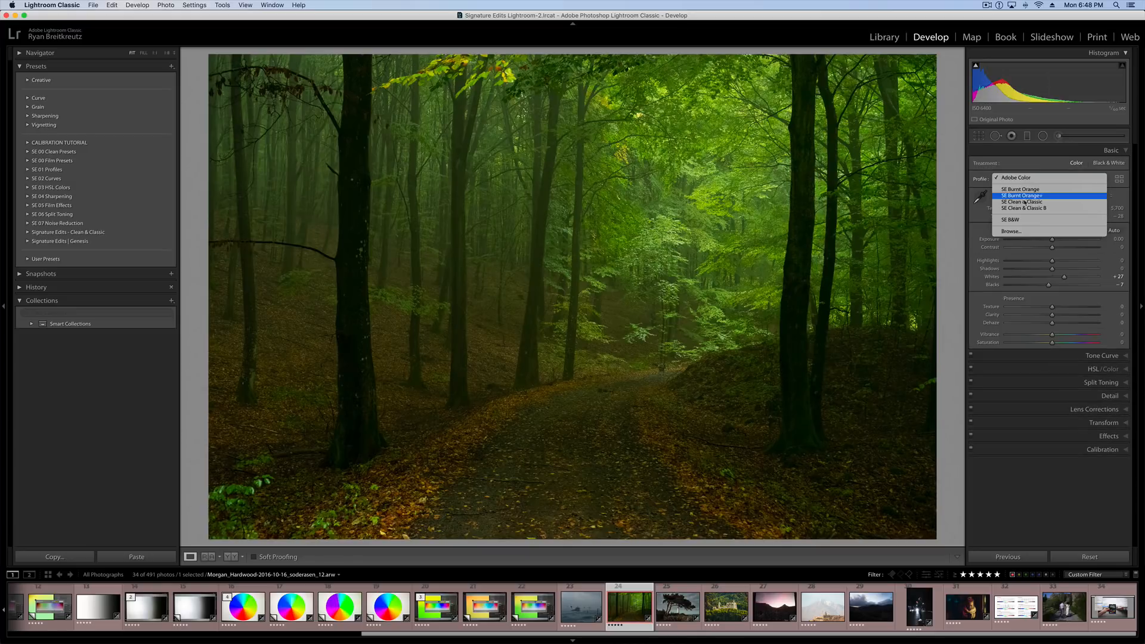
left_click(1024, 232)
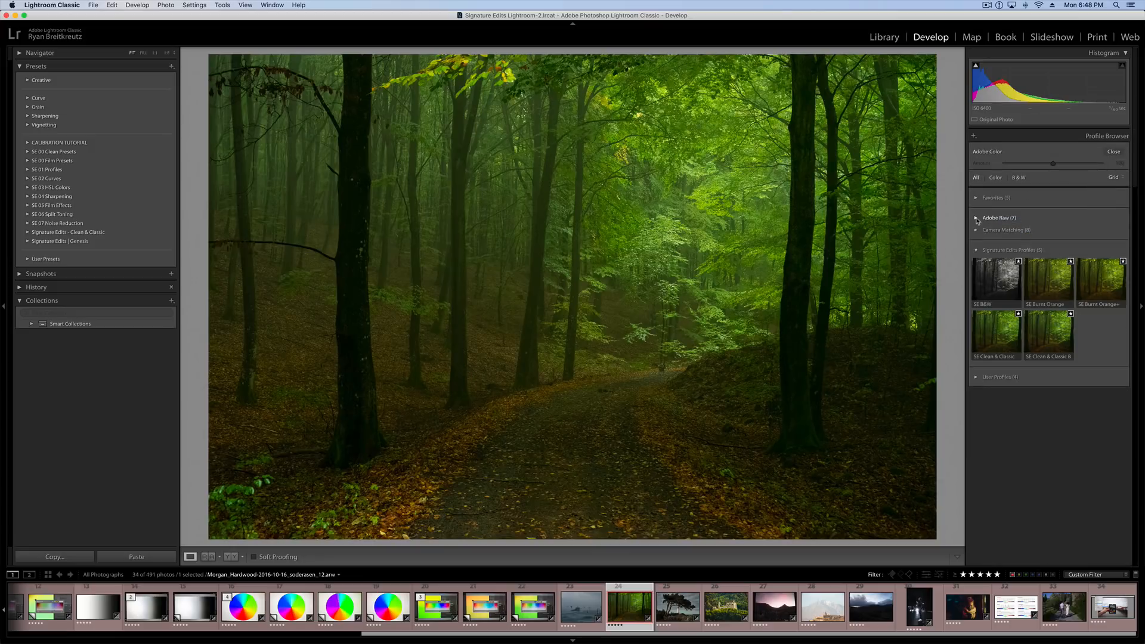
left_click(978, 218)
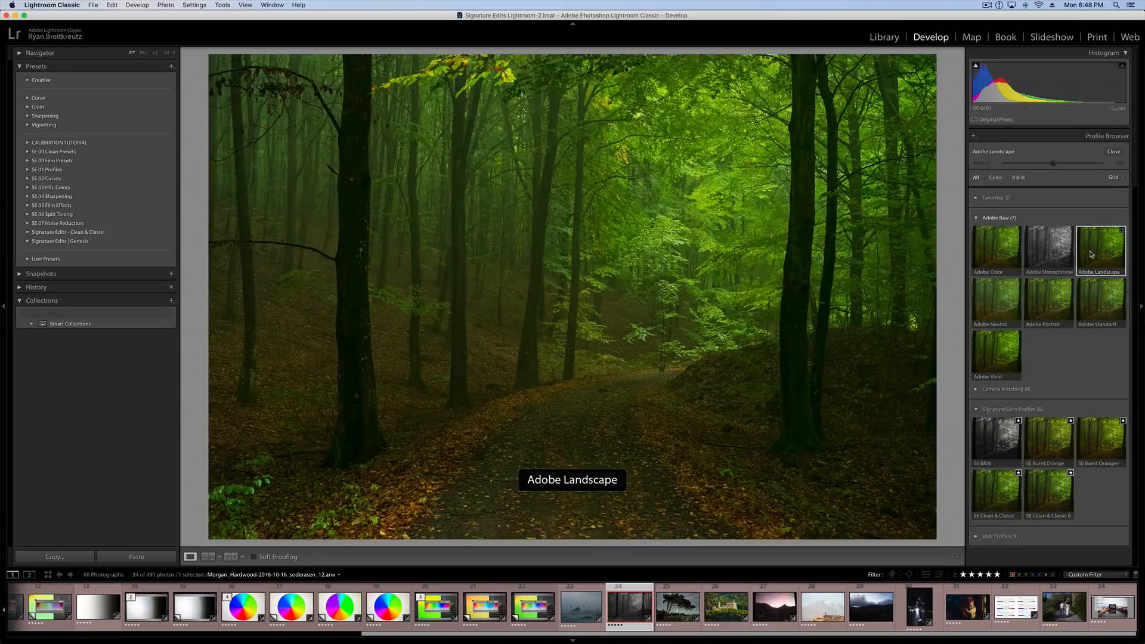
Try the Adobe Landscape, Neutral, Standard, Vivid and Color profiles on the forest photo.
left_click(1002, 301)
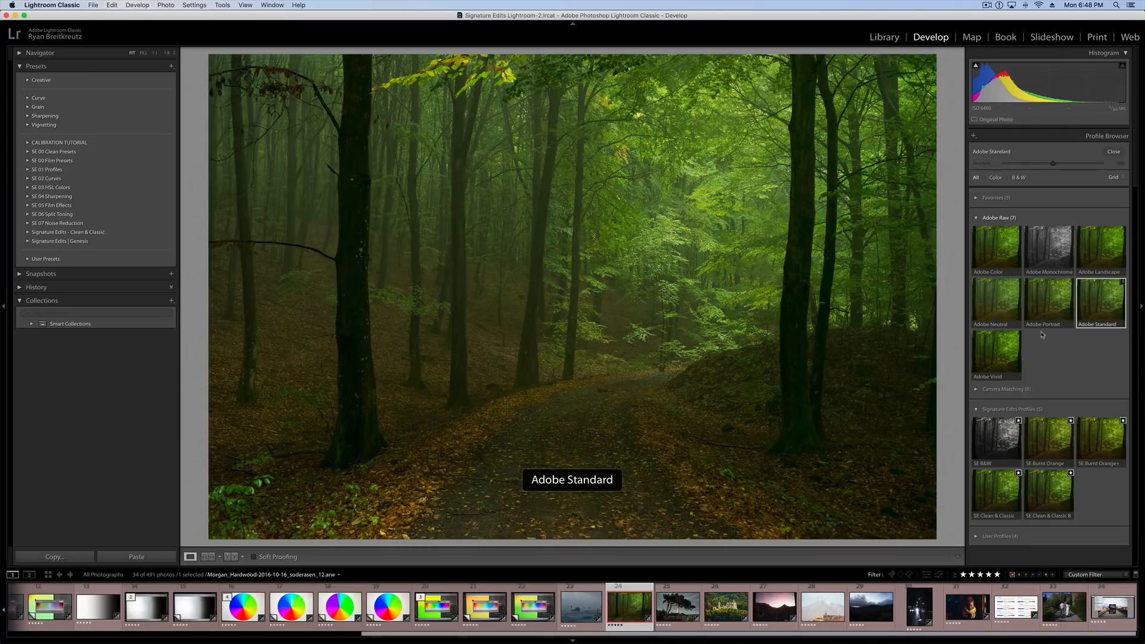
left_click(1003, 349)
left_click(1008, 248)
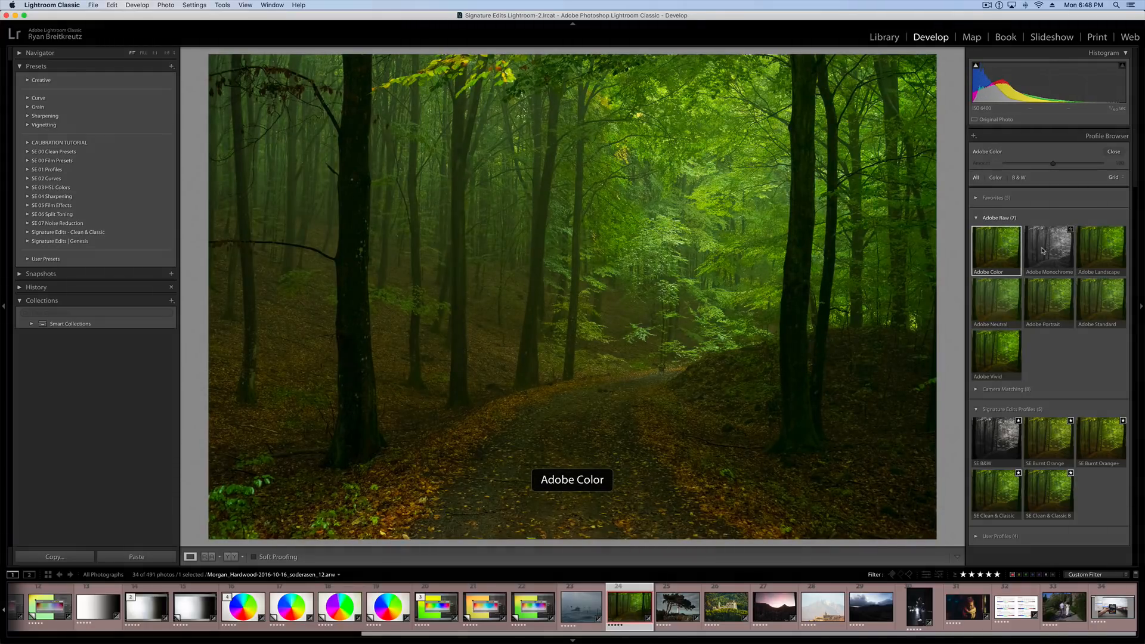
Try the SE Burnt Orange, SE Burnt Orange+, SE Clean & Classic and SE Clean & Classic B profiles, and collapse their group.
left_click(1039, 425)
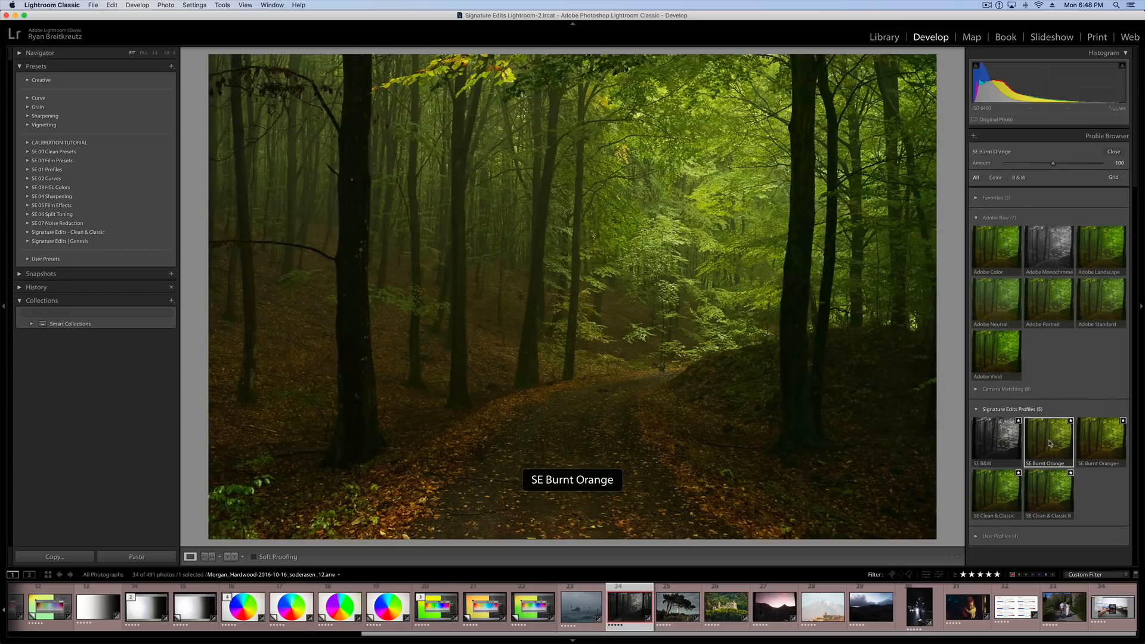
left_click(1100, 442)
left_click(1011, 495)
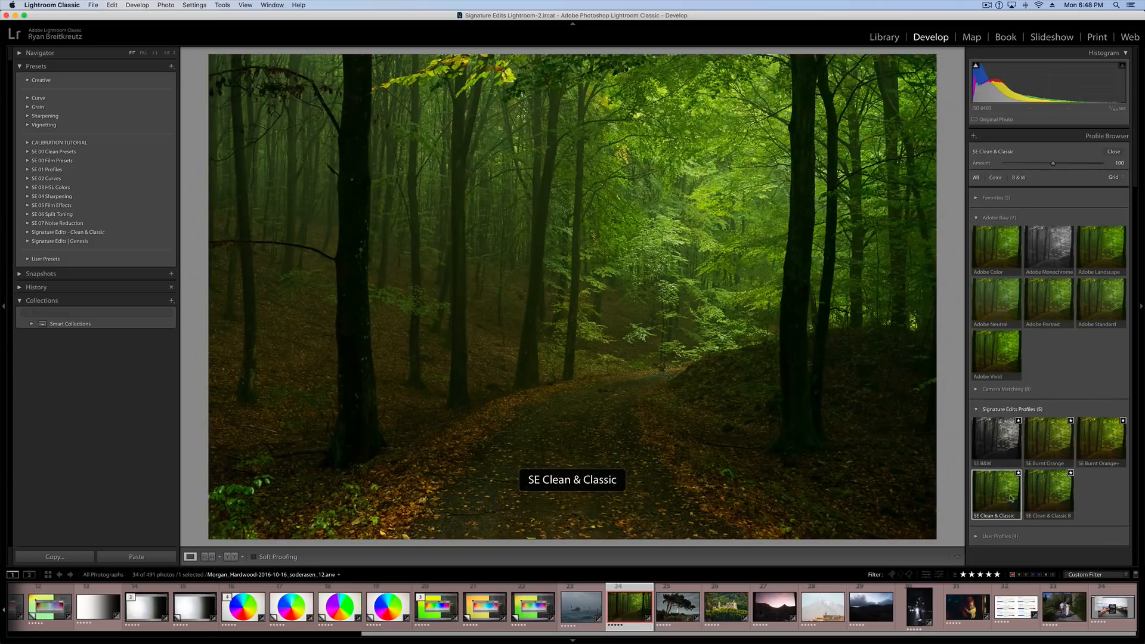
left_click(1050, 498)
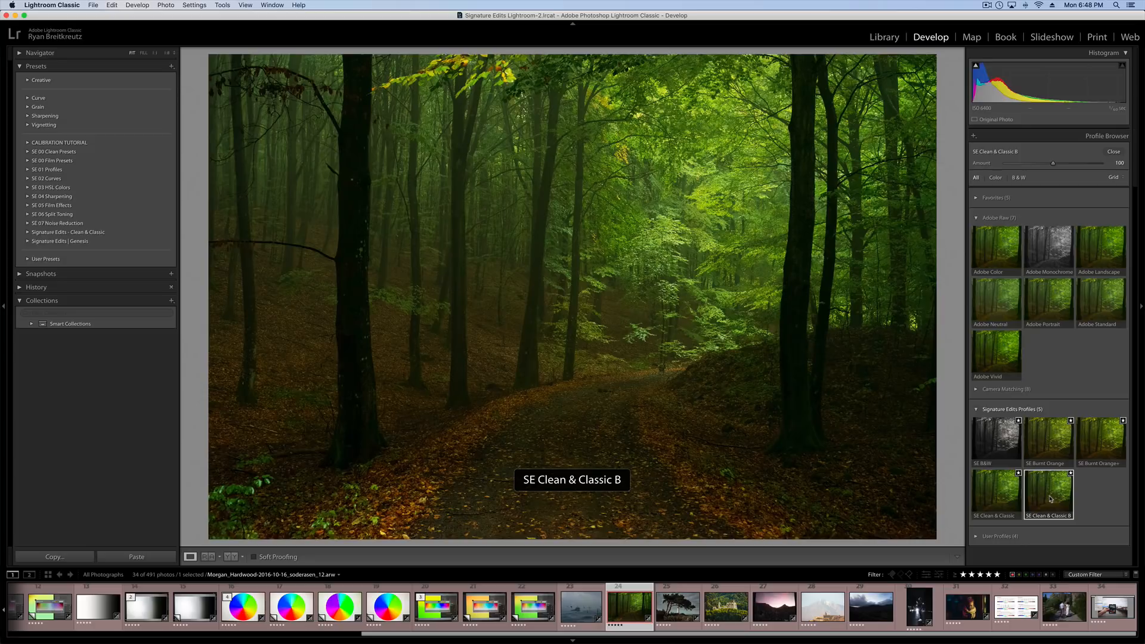
left_click(976, 409)
Apply the Adobe Portrait profile to the forest photo and collapse the Adobe Raw group.
left_click(990, 242)
left_click(1049, 298)
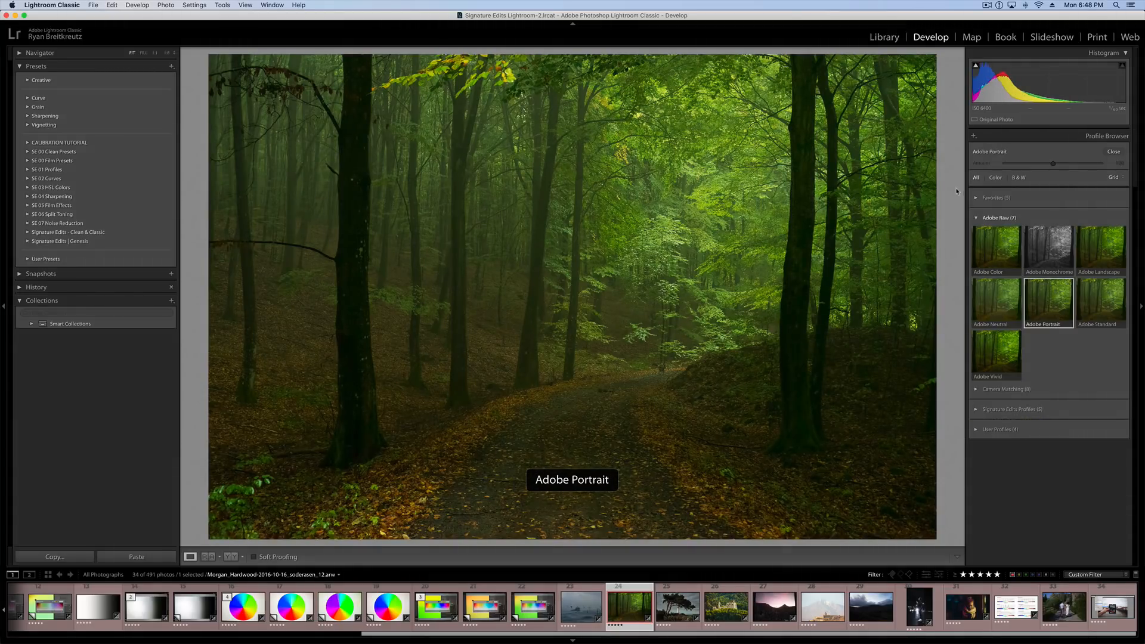
left_click(977, 218)
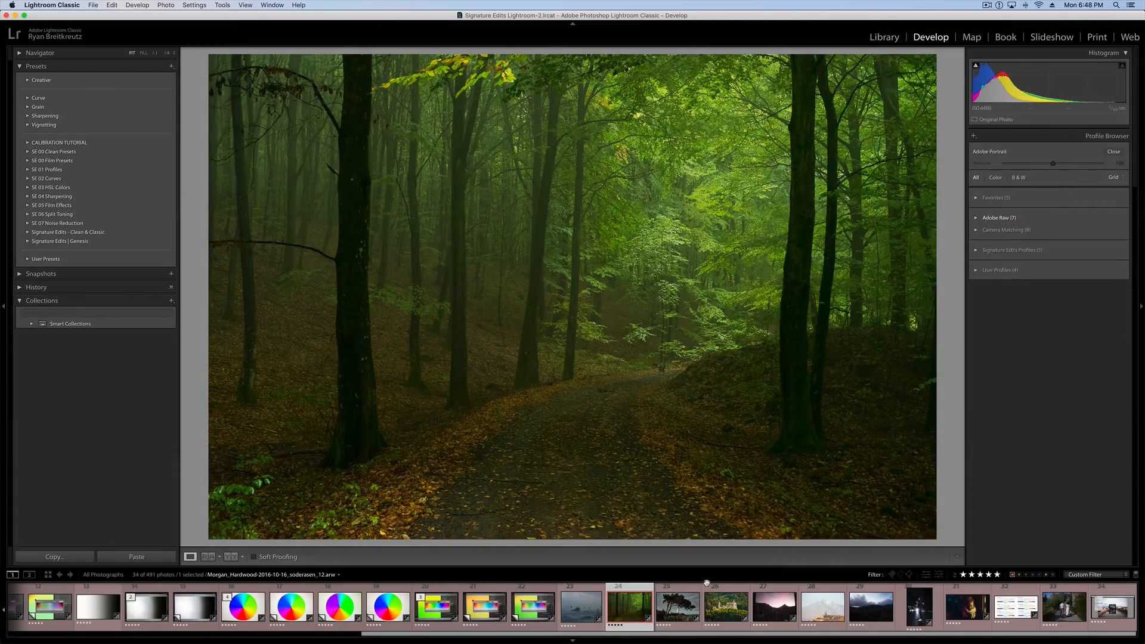
Open the Capetown sunset photo and apply the camera-matching Vivid profile after trying Landscape and Neutral.
left_click(681, 611)
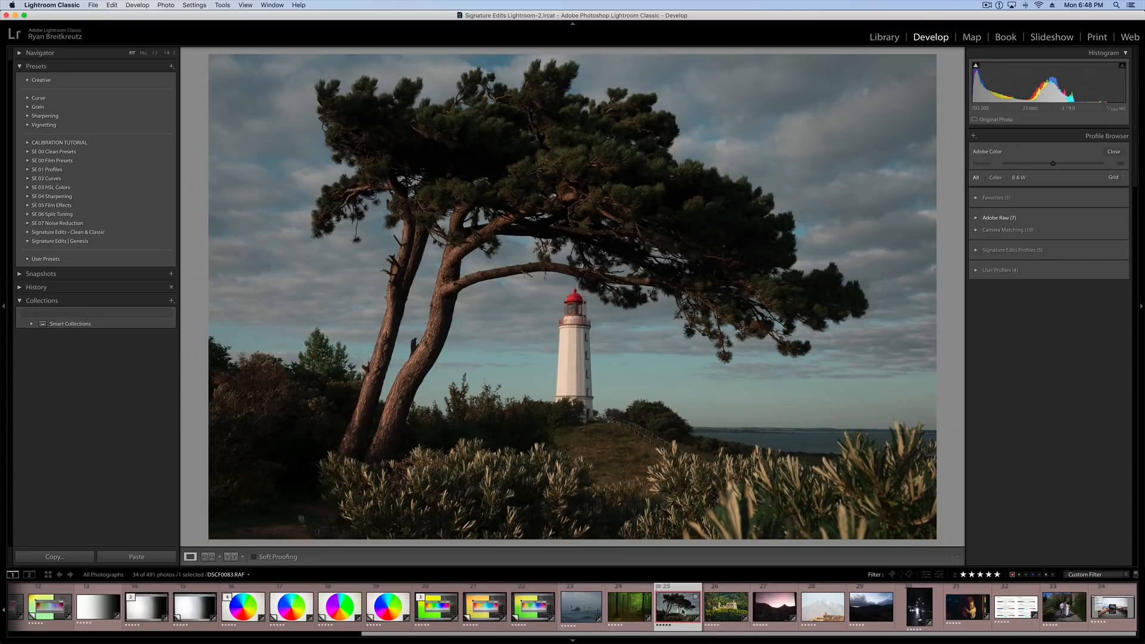
left_click(767, 613)
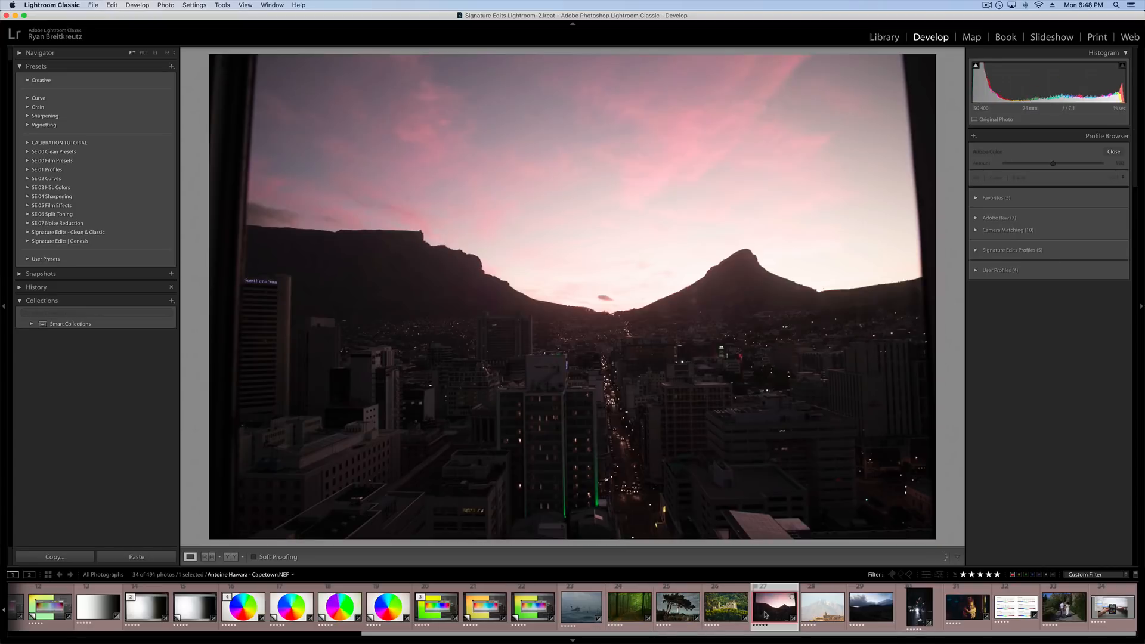
left_click(977, 230)
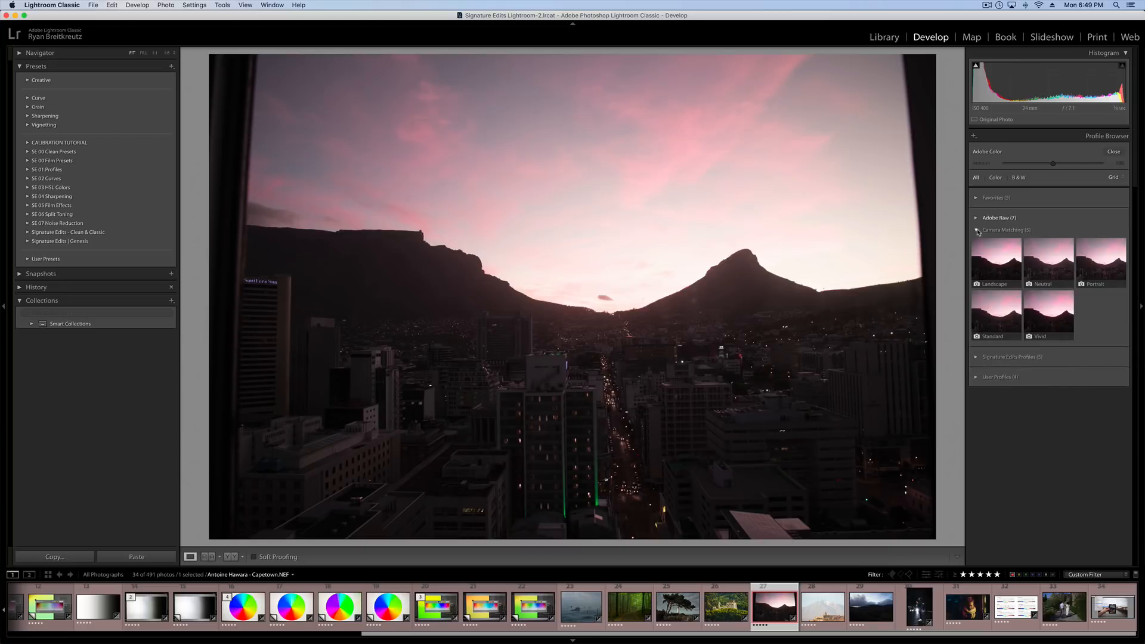
left_click(1008, 266)
left_click(1048, 267)
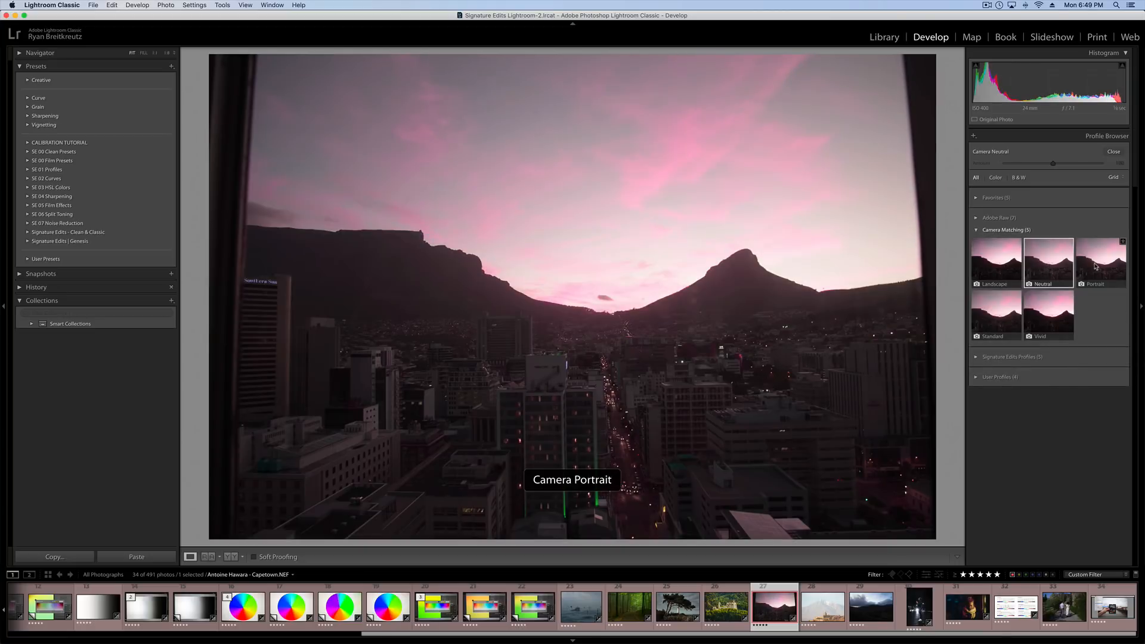
left_click(1048, 315)
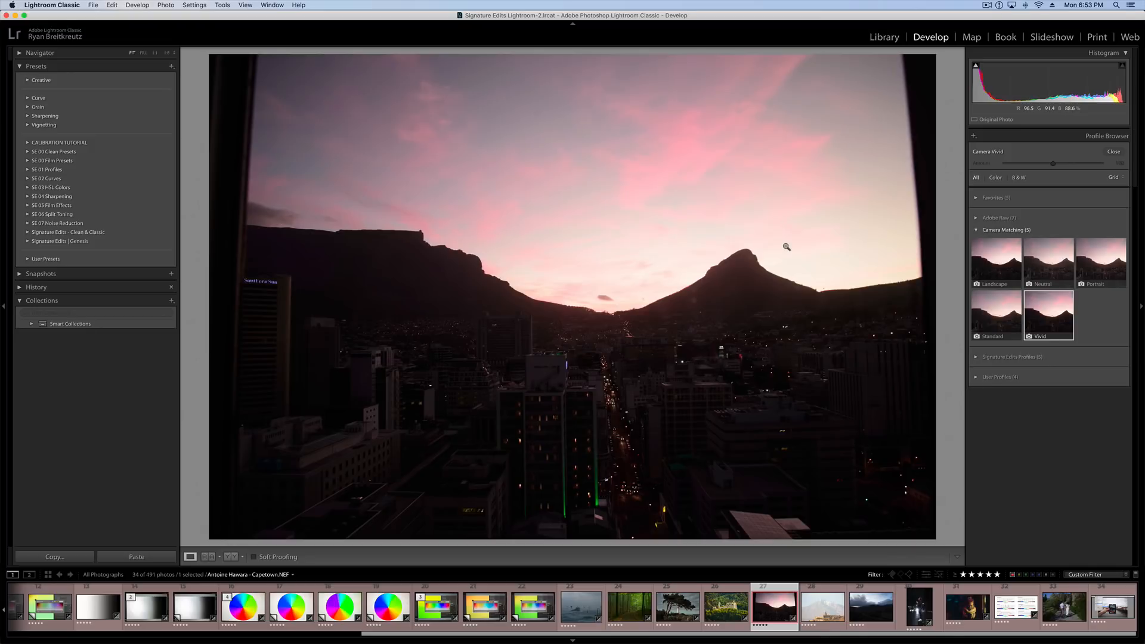
Collapse the Camera Matching group, close the profile browser and show the Calibration settings for the Capetown photo.
mouse_move(1018, 246)
left_click(977, 230)
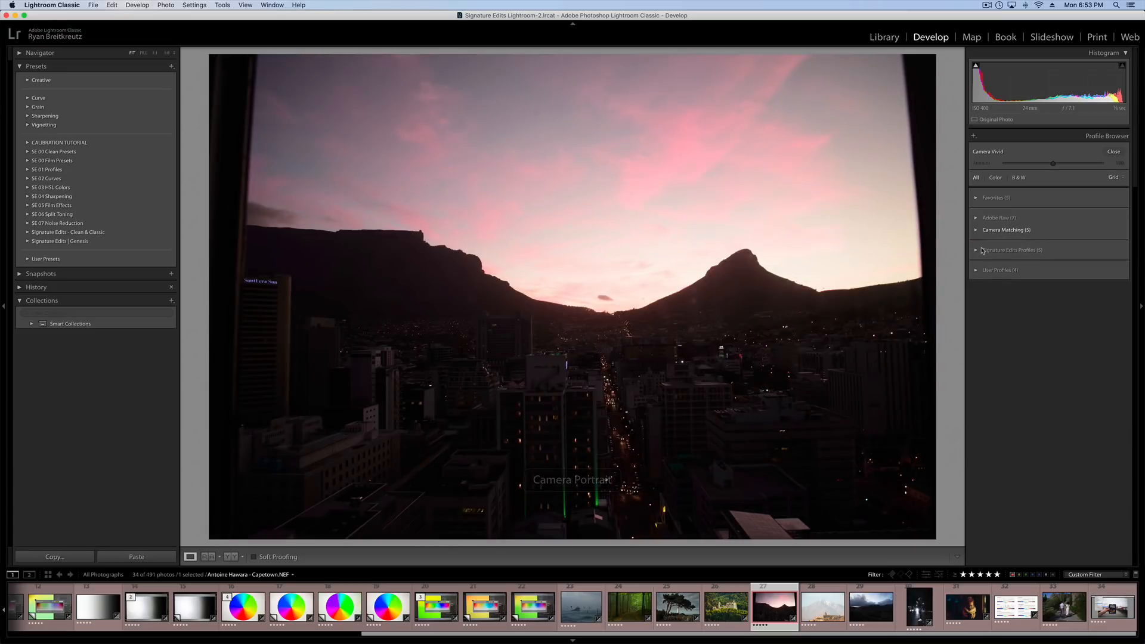
left_click(1113, 153)
left_click(1115, 450)
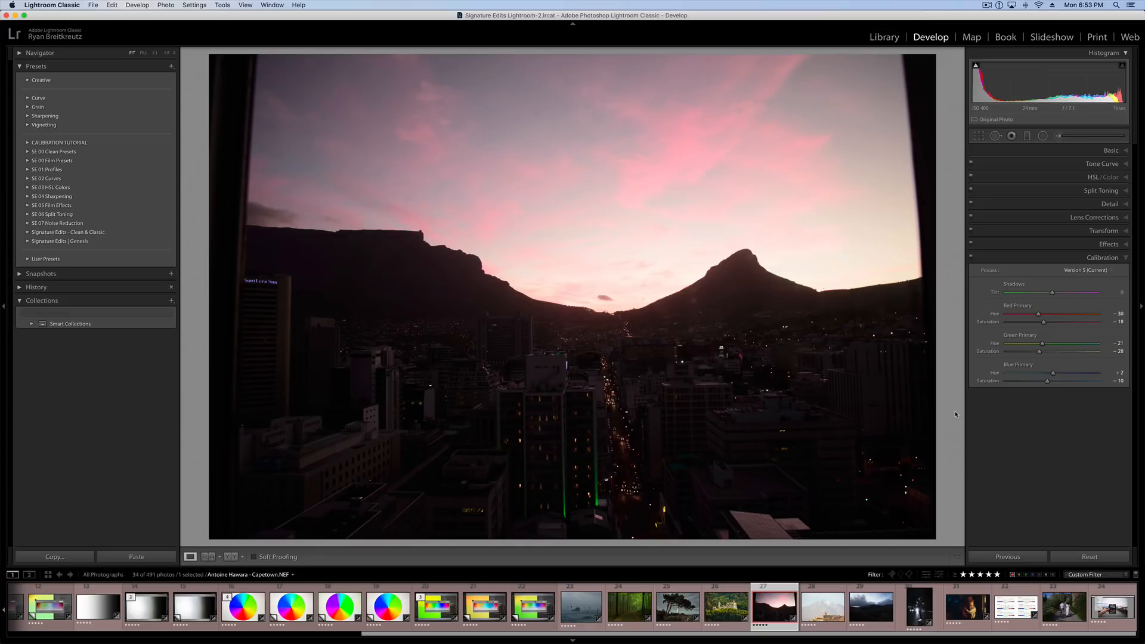
Open the light-source spectrum chart and set Green Primary saturation to -1 and Red Primary saturation to -8.
left_click(995, 593)
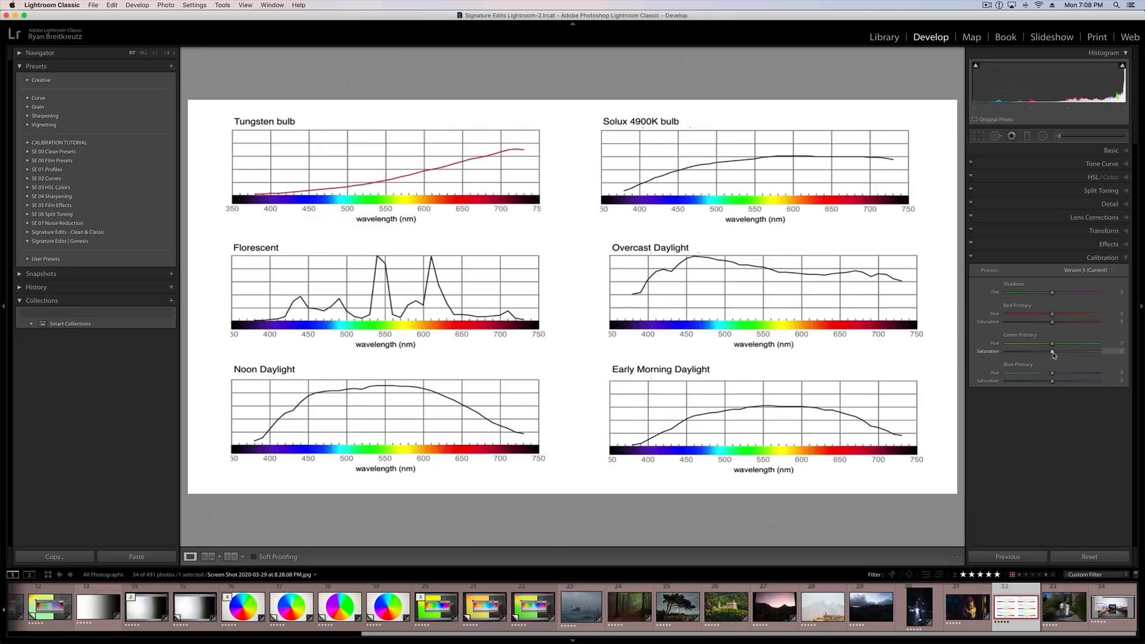
mouse_move(1051, 354)
left_mouse_down()
mouse_move(991, 352)
mouse_move(1110, 359)
mouse_move(1013, 353)
mouse_move(1051, 358)
left_mouse_up()
mouse_move(1046, 323)
left_mouse_down()
mouse_move(1012, 326)
mouse_move(1074, 326)
mouse_move(1049, 326)
left_mouse_up()
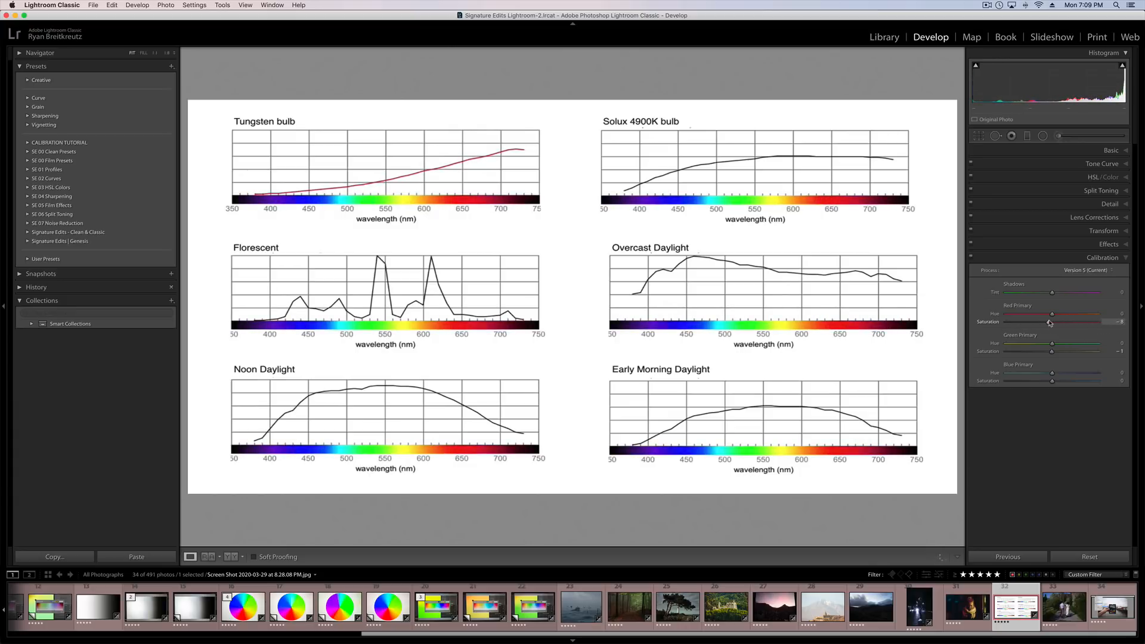
Try a red HSL saturation of -100 on the spectrum chart, reset it and return to the Calibration settings.
left_click(1085, 177)
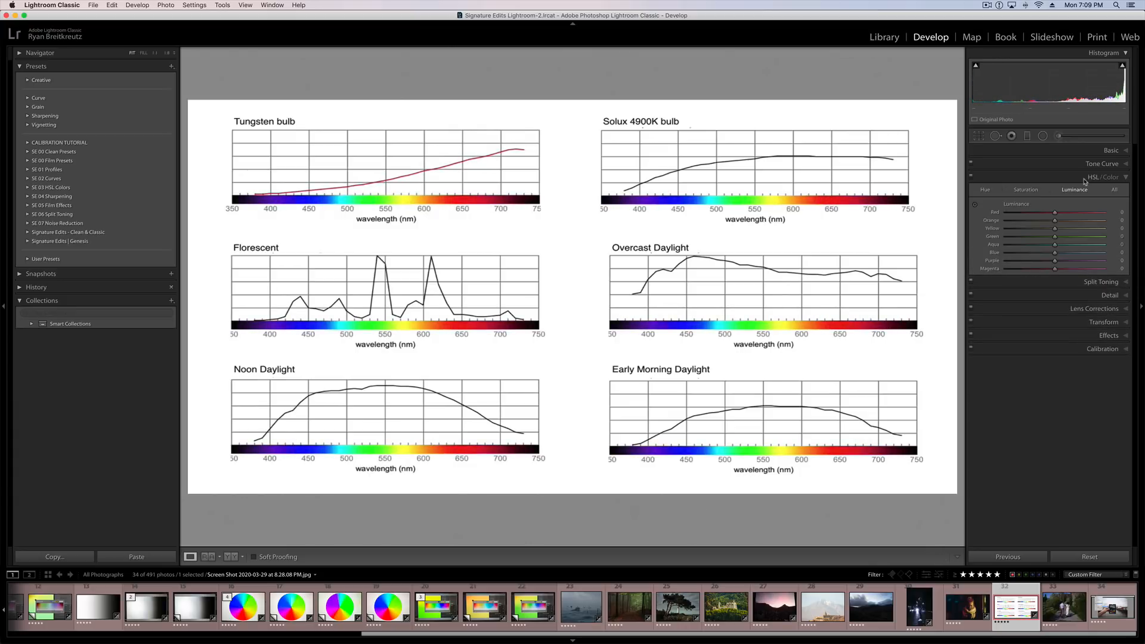
left_click(1040, 191)
left_click_drag(1056, 213, 996, 219)
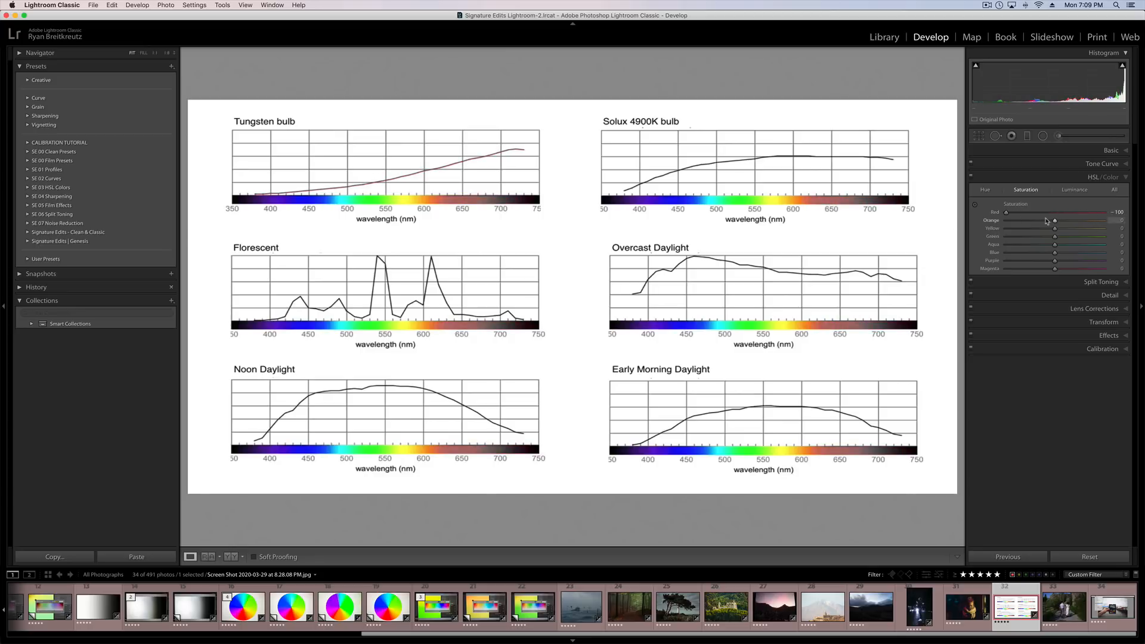
double_click(1008, 213)
left_click(1127, 179)
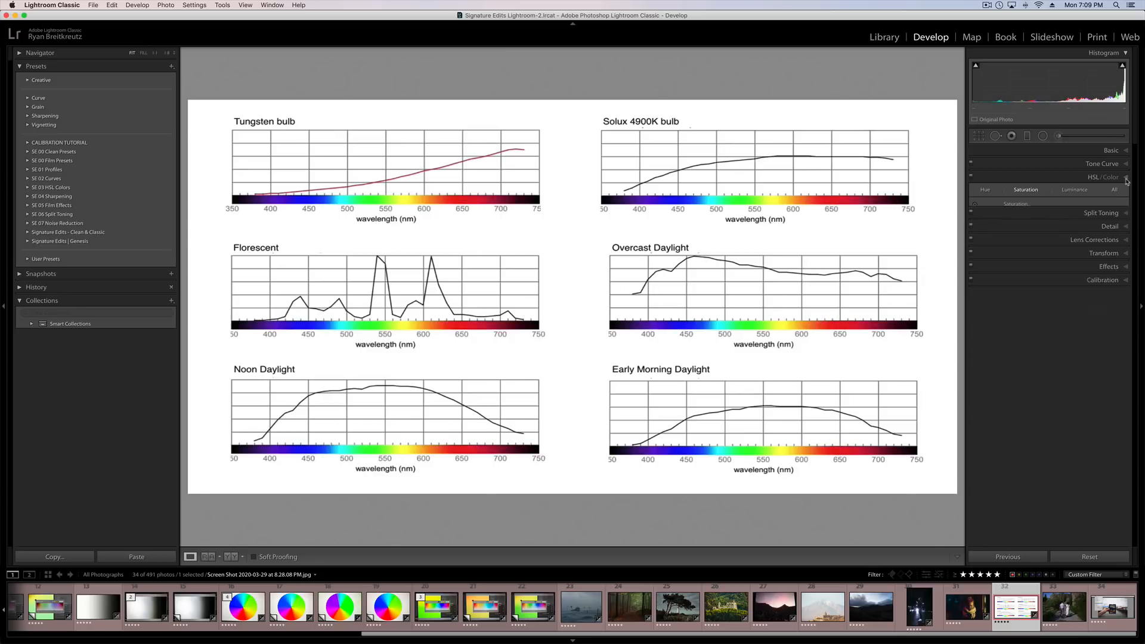
left_click(1111, 256)
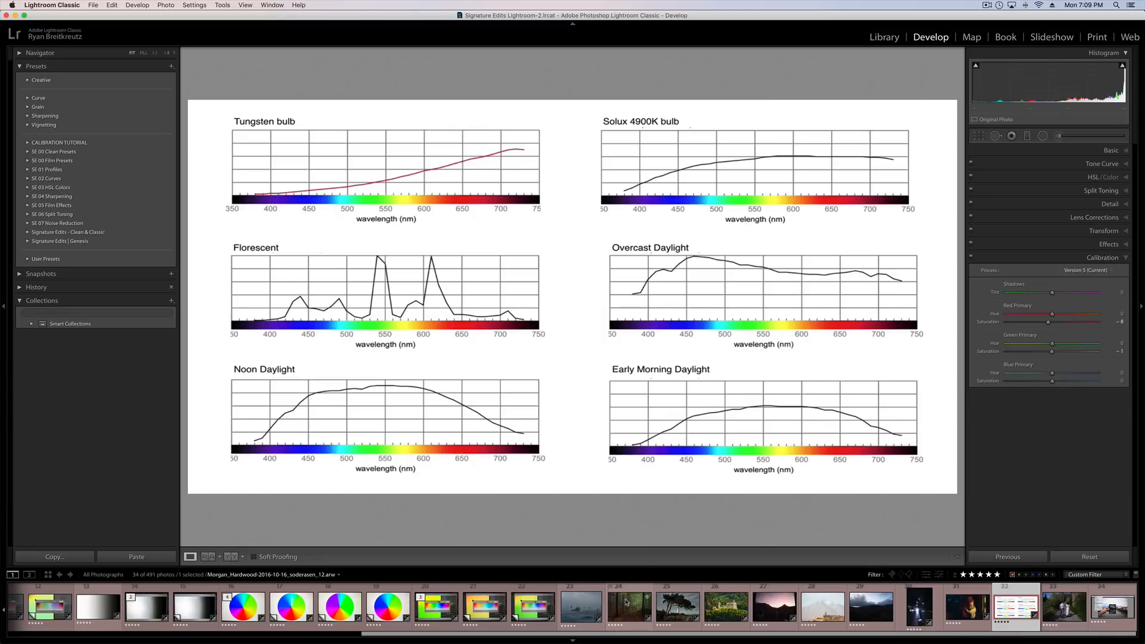
Open the portrait of the woman with the straw hat and cool its white balance to Temp about 3,750 and Tint -2.
scroll(630, 606, "up", 5)
left_click(370, 607)
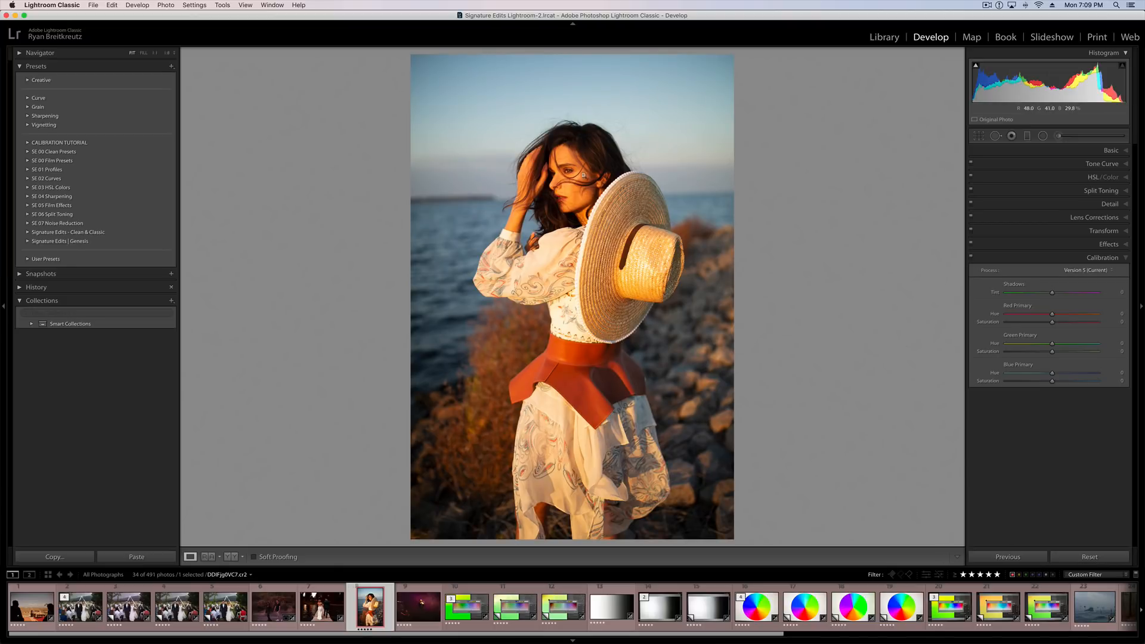
left_click(588, 173)
left_click_drag(597, 247, 627, 282)
left_click(1109, 151)
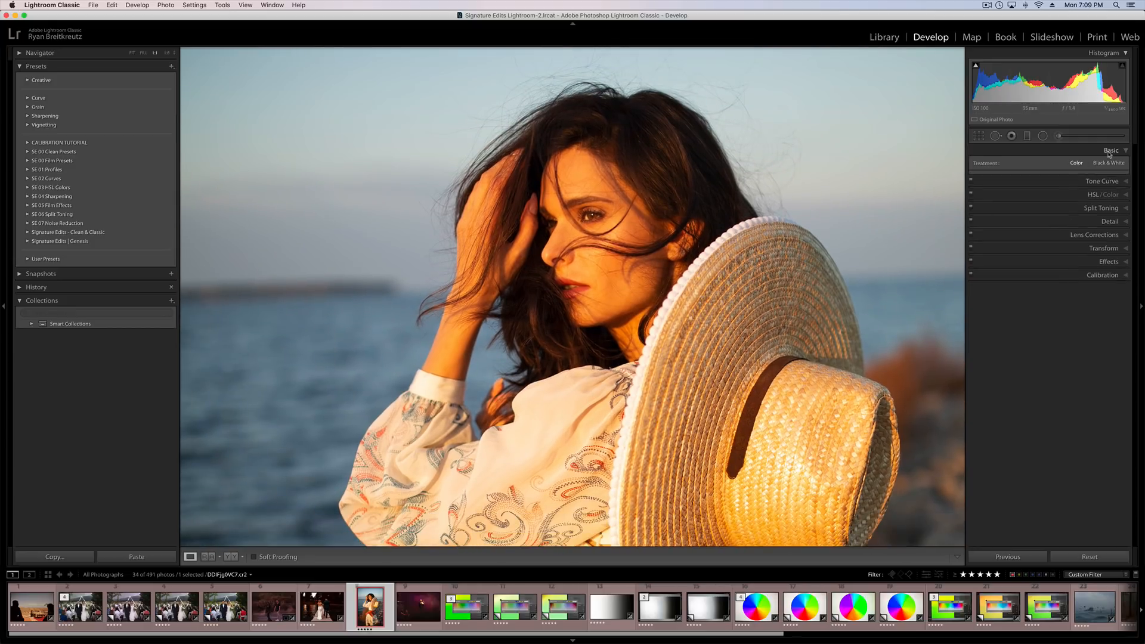
mouse_move(1040, 210)
left_mouse_down()
mouse_move(1017, 213)
mouse_move(1051, 221)
left_mouse_up()
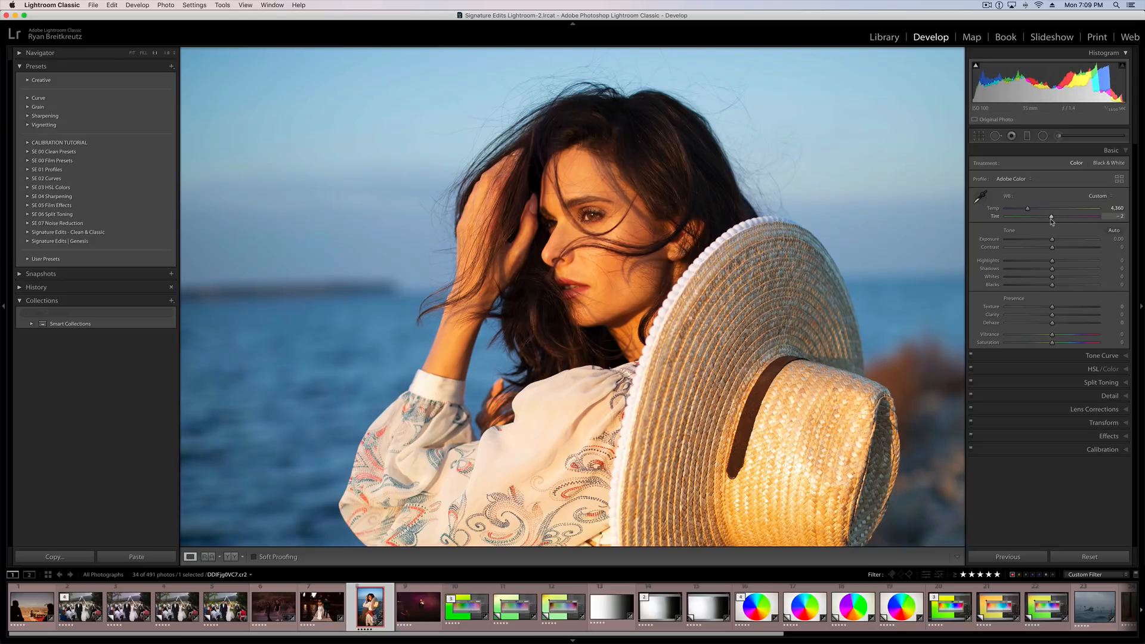
left_click(581, 311)
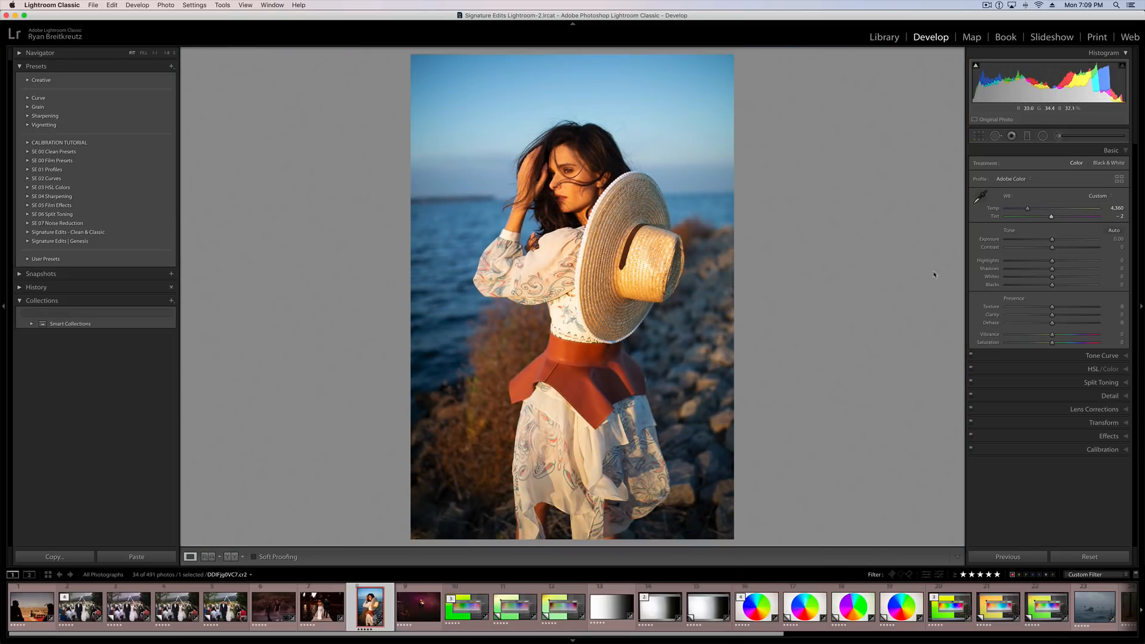
left_click_drag(1027, 208, 1022, 209)
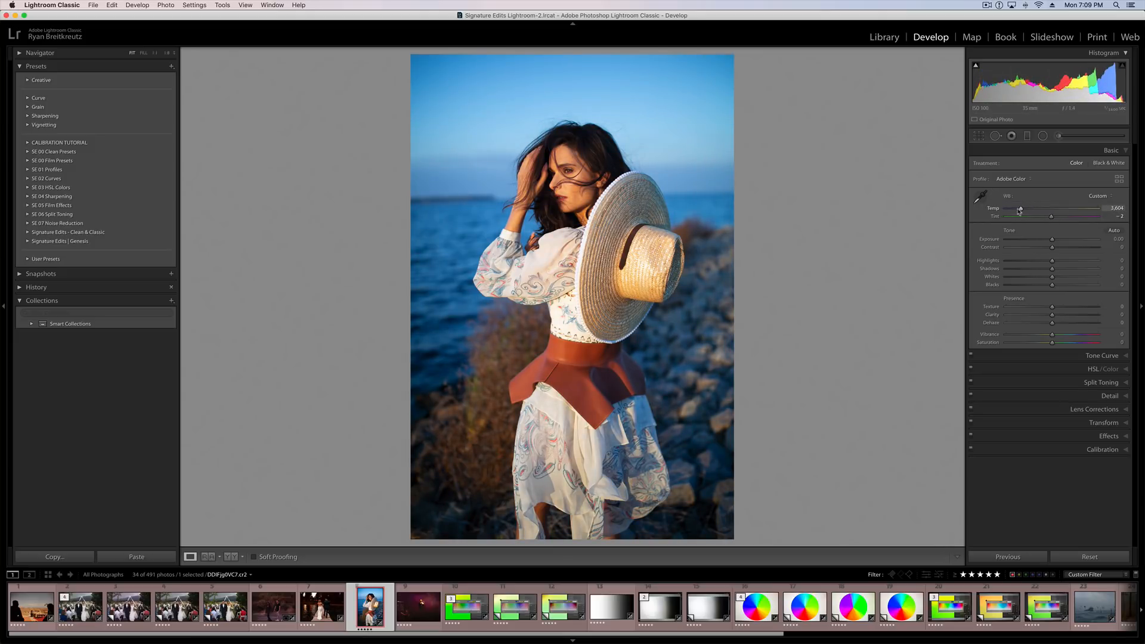
left_click_drag(1024, 211, 1025, 212)
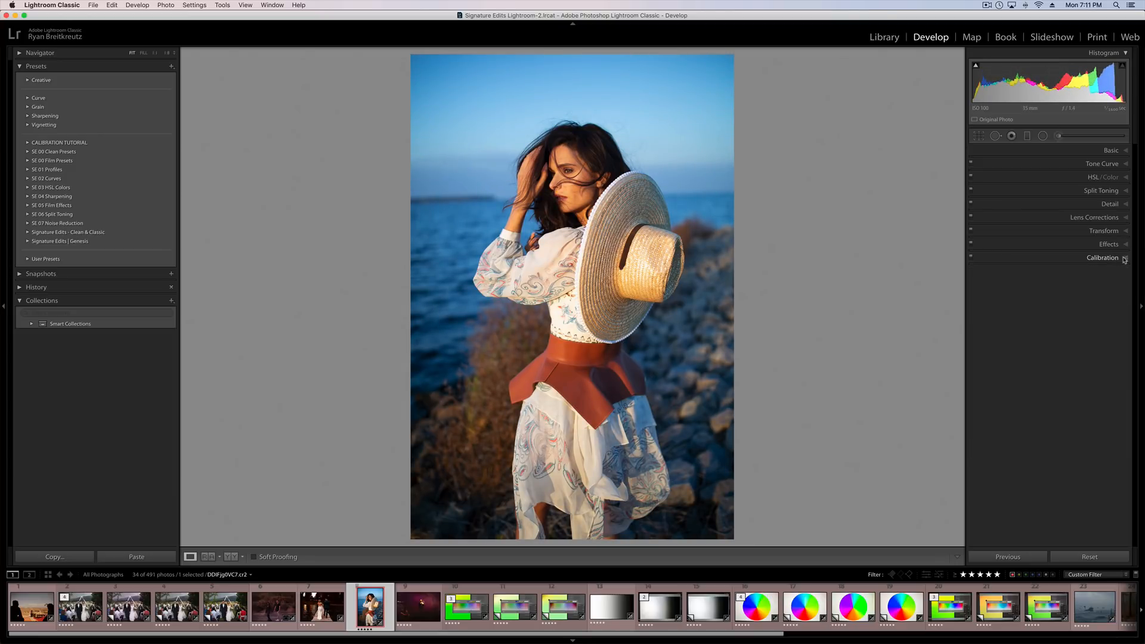
Show the Calibration settings for the portrait and reopen the light-source spectrum chart.
left_click(1125, 259)
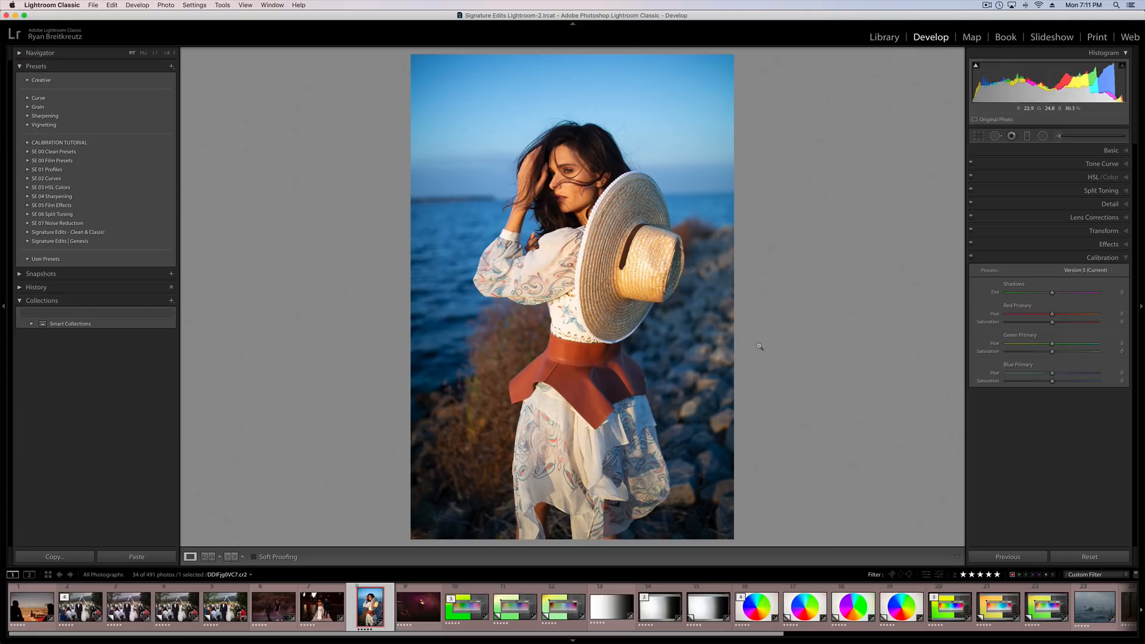
scroll(1056, 611, "down", 5)
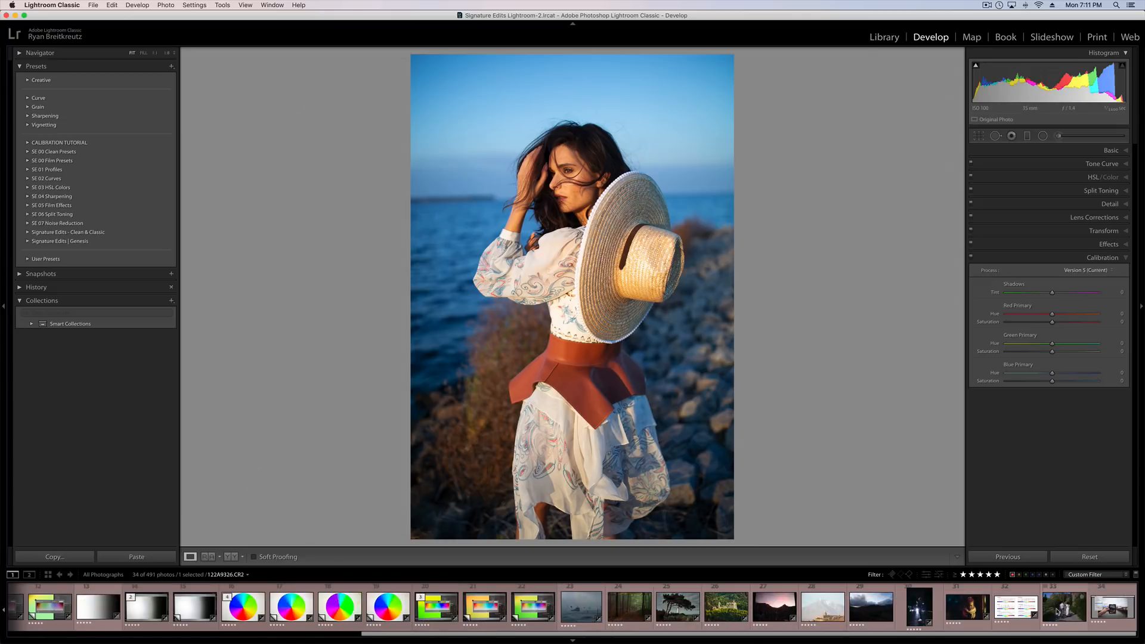
left_click(1015, 607)
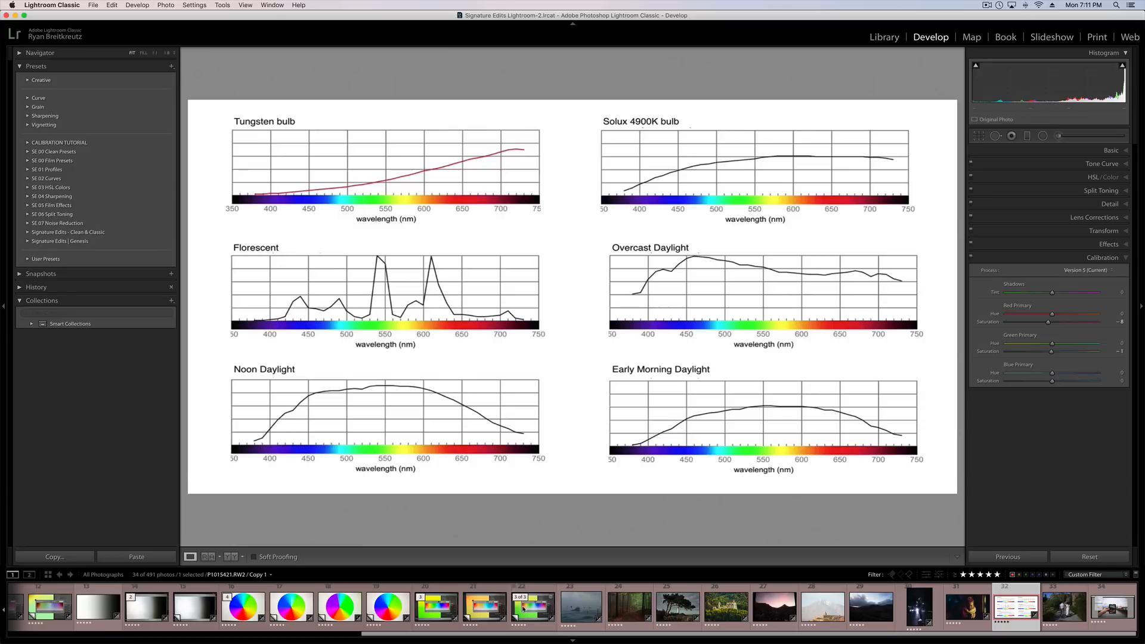
Reopen the portrait of the woman with the straw hat and set its Blue Primary saturation to -54.
scroll(486, 606, "left", 10)
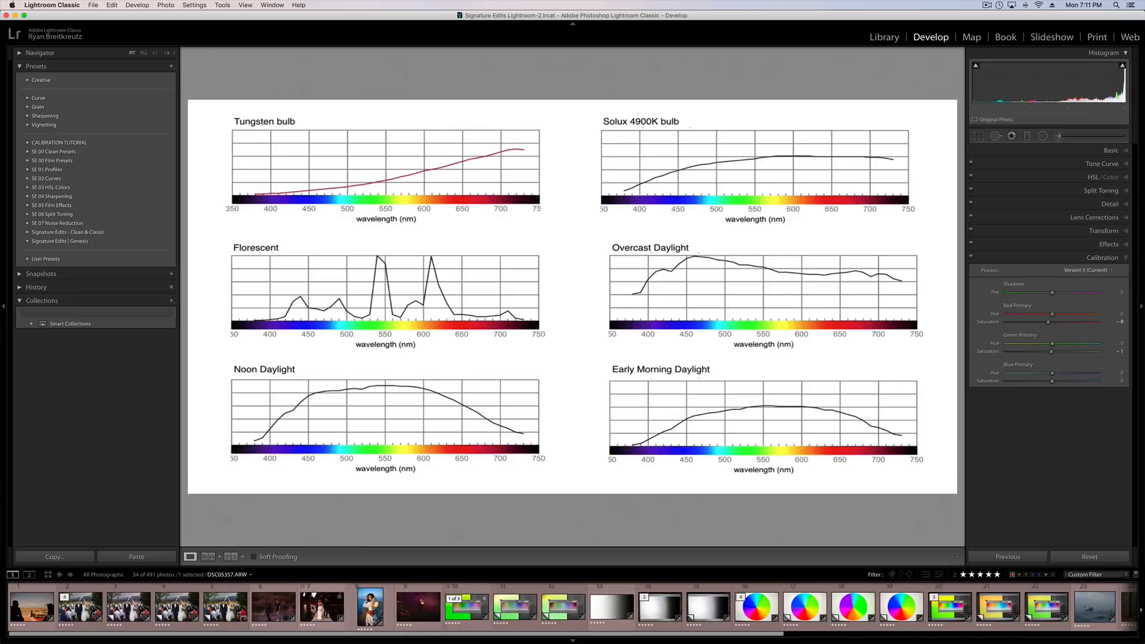
left_click(371, 607)
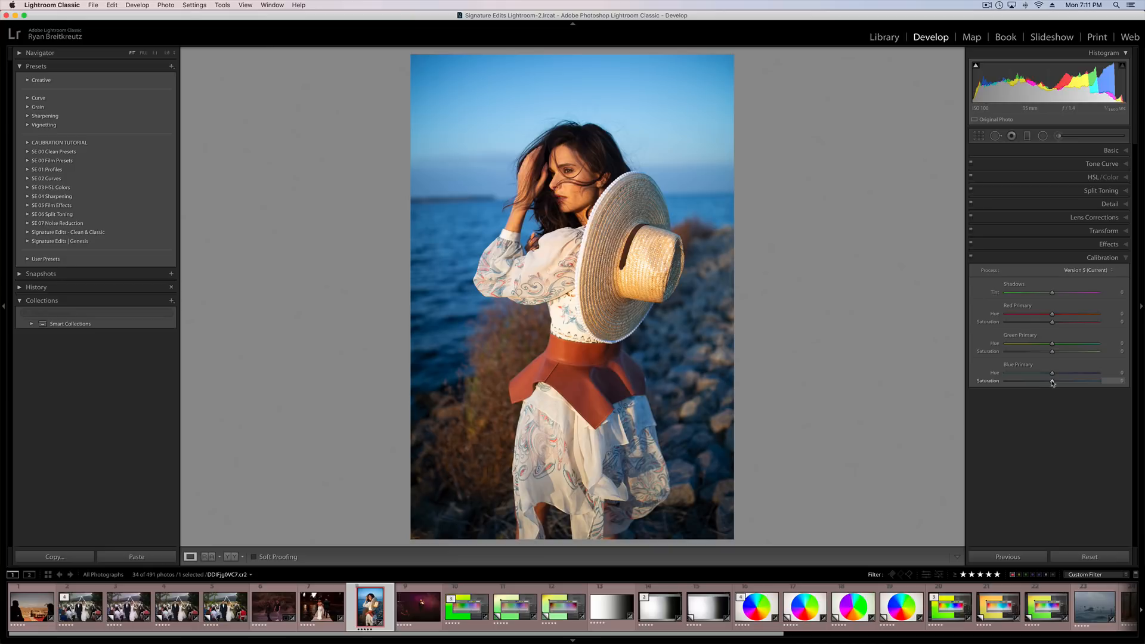
left_click_drag(1053, 382, 1019, 385)
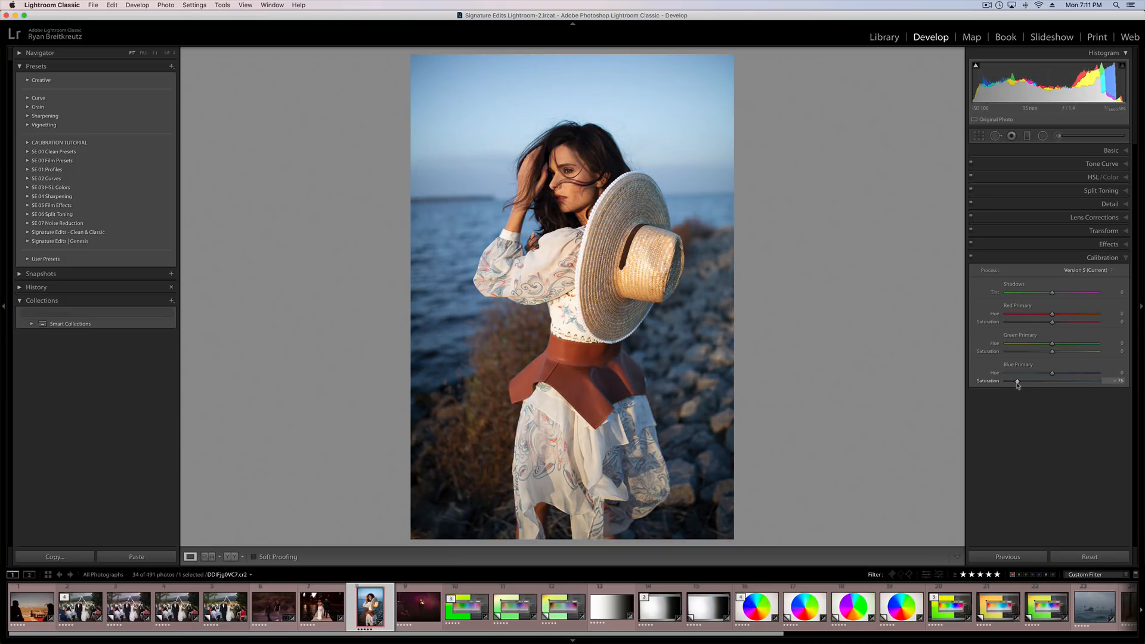
left_click_drag(1051, 381, 1027, 383)
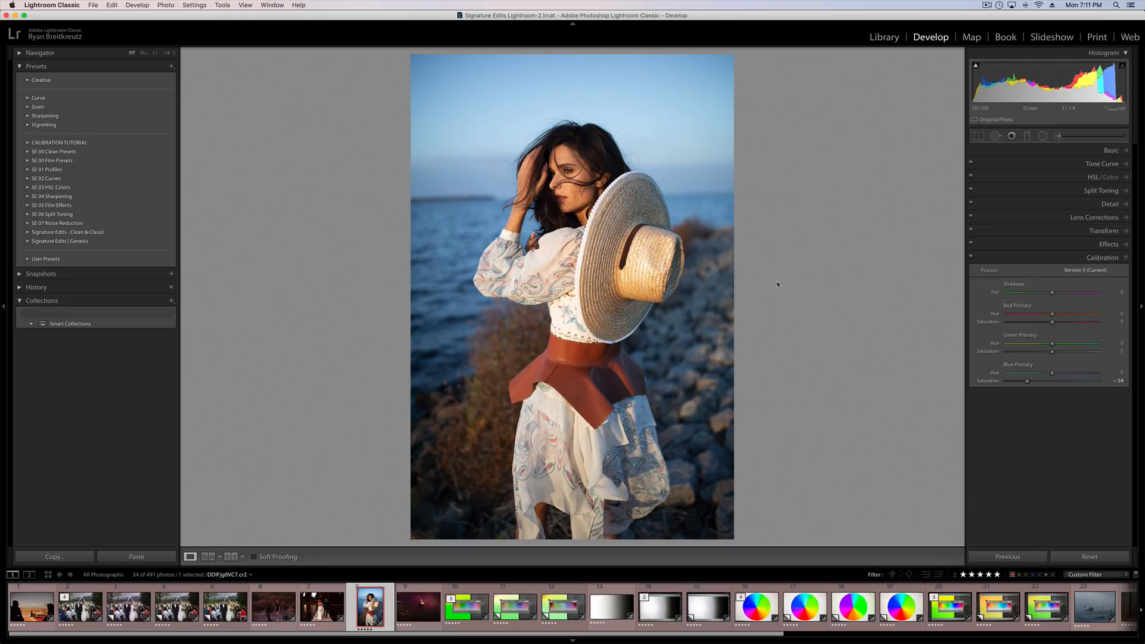
Compare the portrait with and without the Calibration adjustments by switching them off and on several times.
left_click(972, 257)
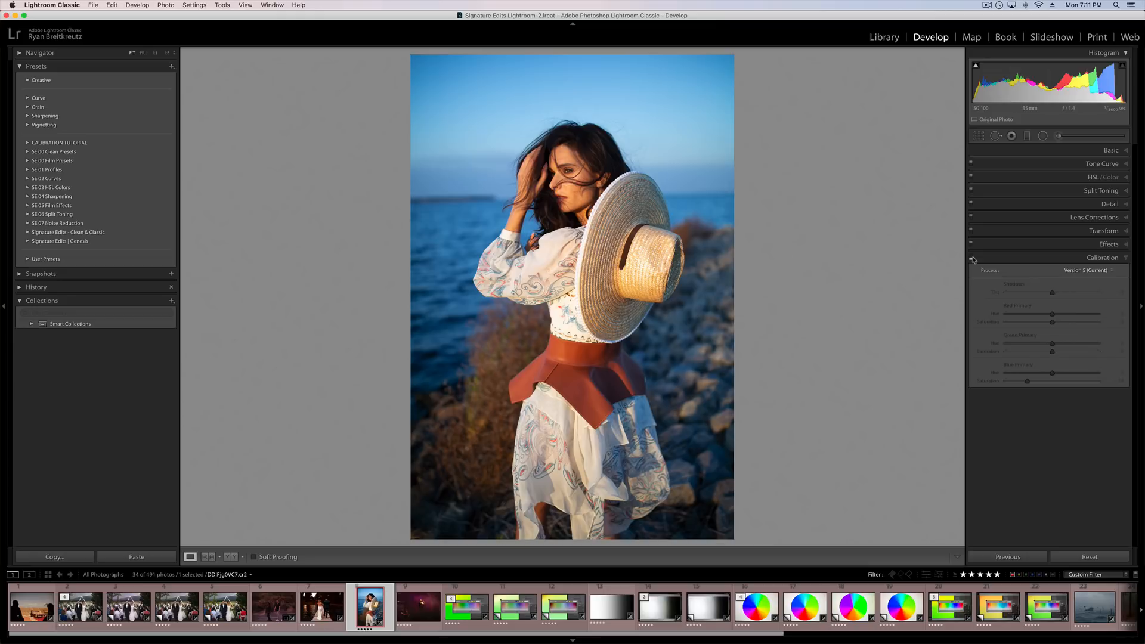
left_click(972, 257)
left_click(972, 258)
left_click(972, 258)
left_click(972, 258)
left_click(973, 259)
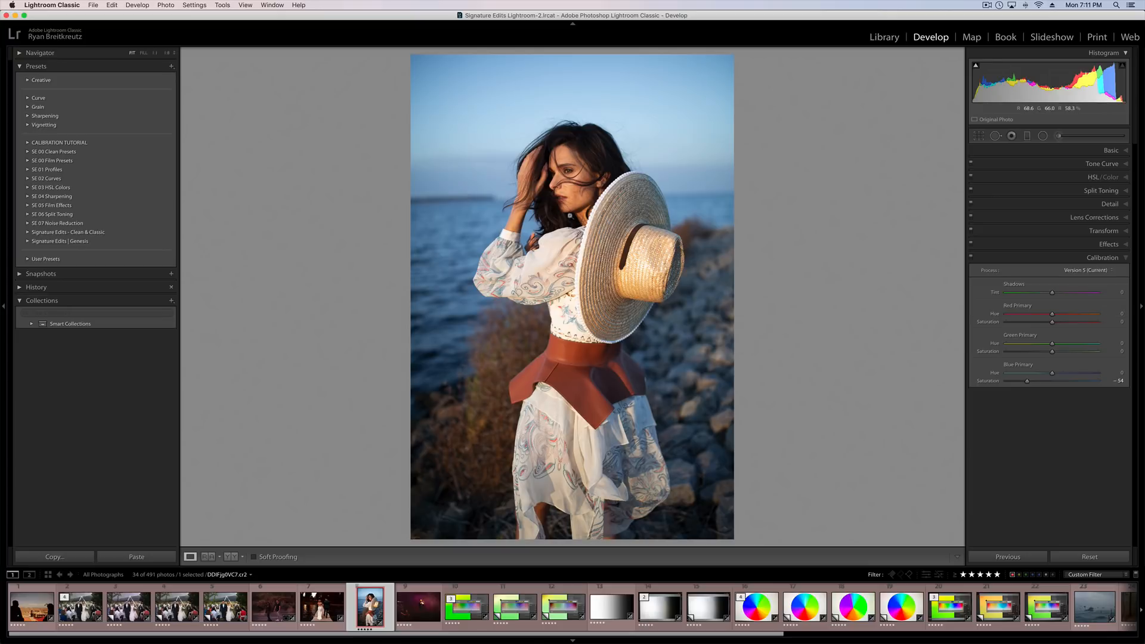
Inspect the woman's face up close, set Red Primary hue to -15 and return to the full view.
left_click(578, 186)
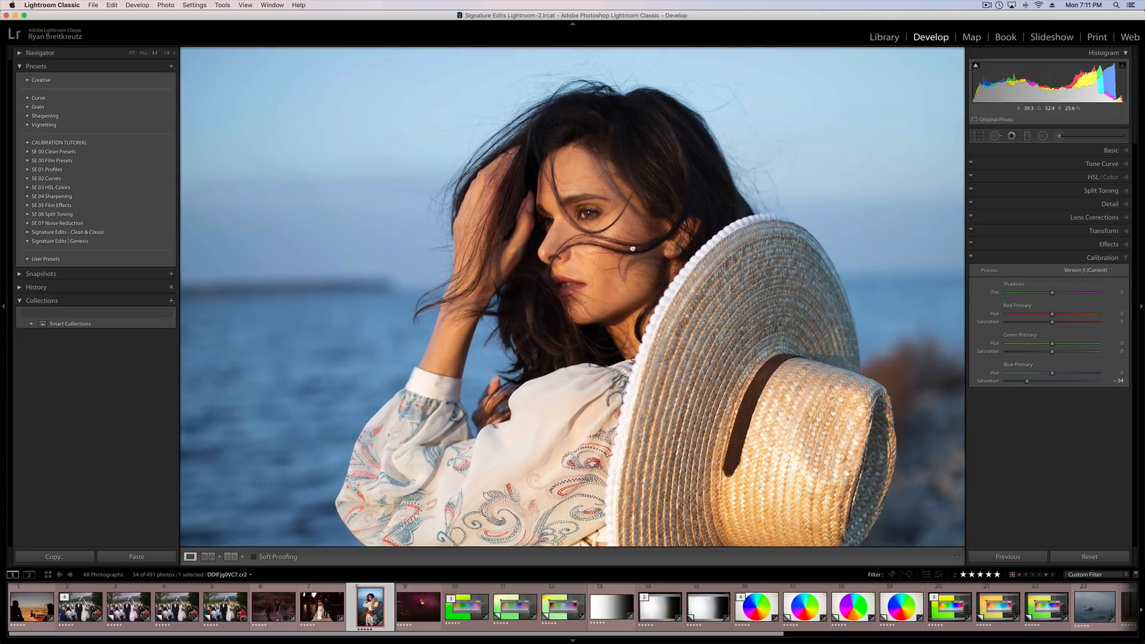
mouse_move(633, 249)
left_mouse_down()
mouse_move(701, 206)
mouse_move(647, 252)
left_mouse_up()
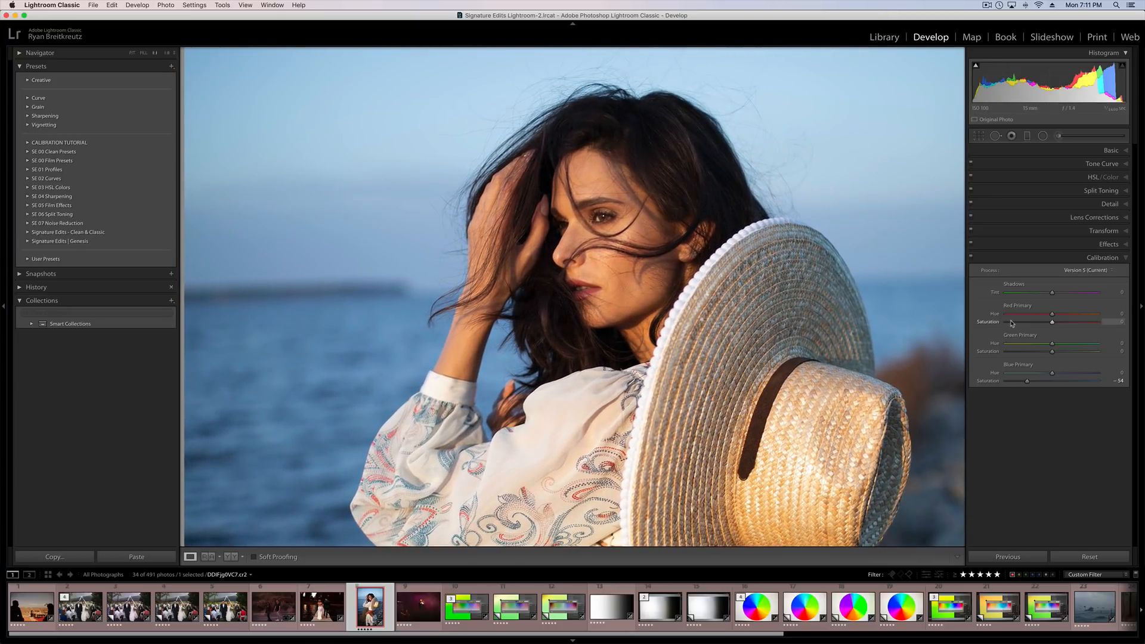
mouse_move(1053, 316)
left_mouse_down()
mouse_move(1033, 317)
mouse_move(1047, 316)
left_mouse_up()
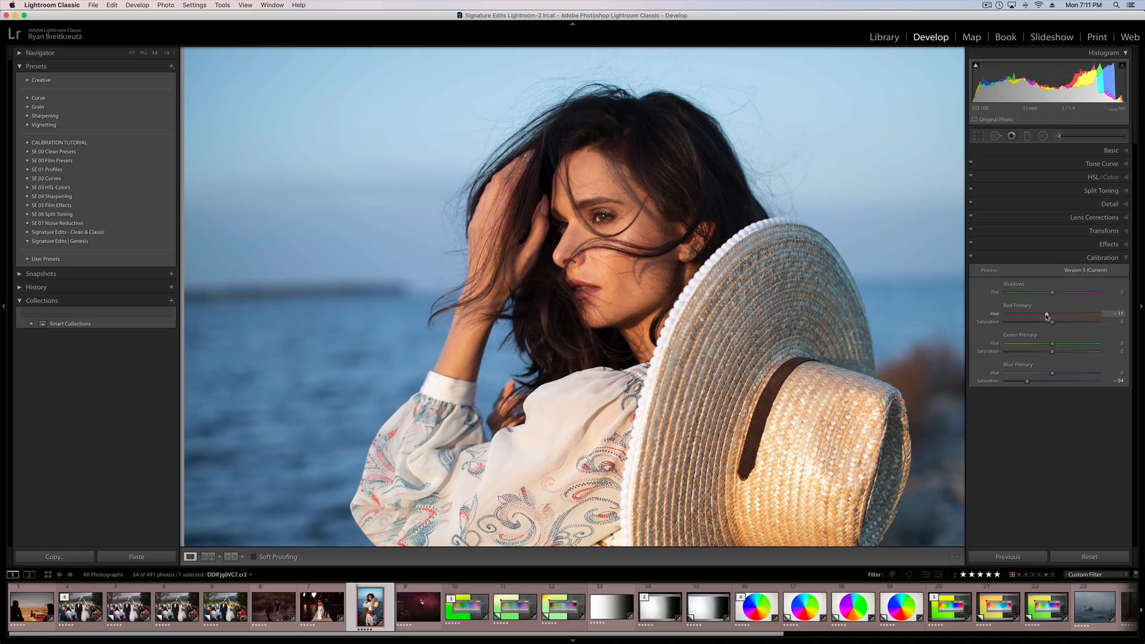
key("z")
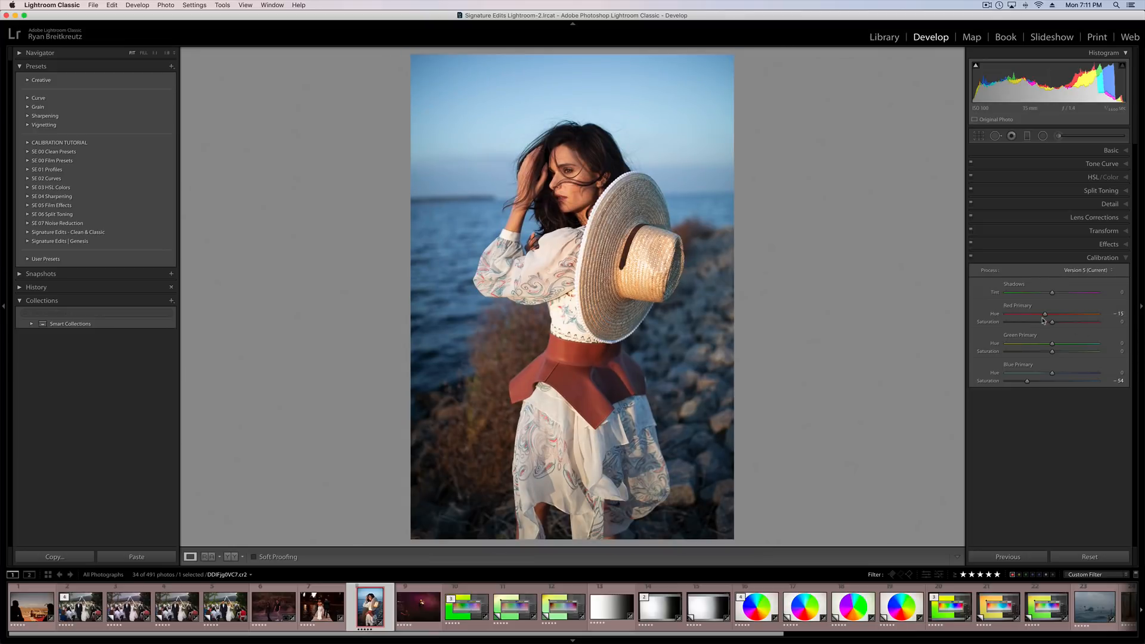
Try shifting the red hue in the HSL adjustments on the portrait and reset the HSL hue values.
left_click(1091, 178)
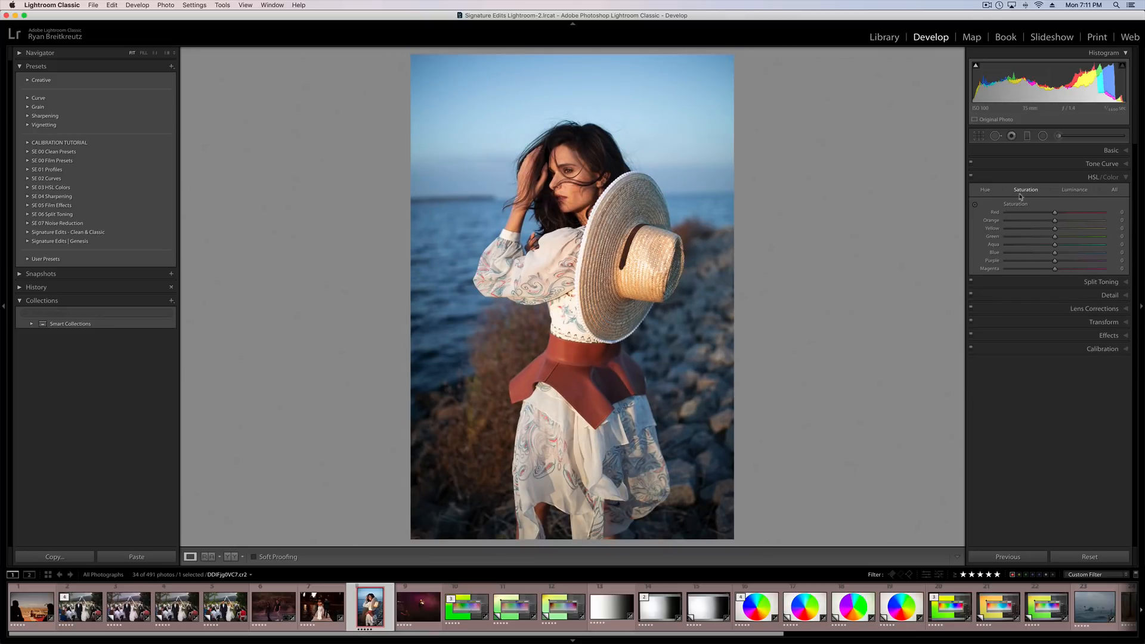
left_click(984, 190)
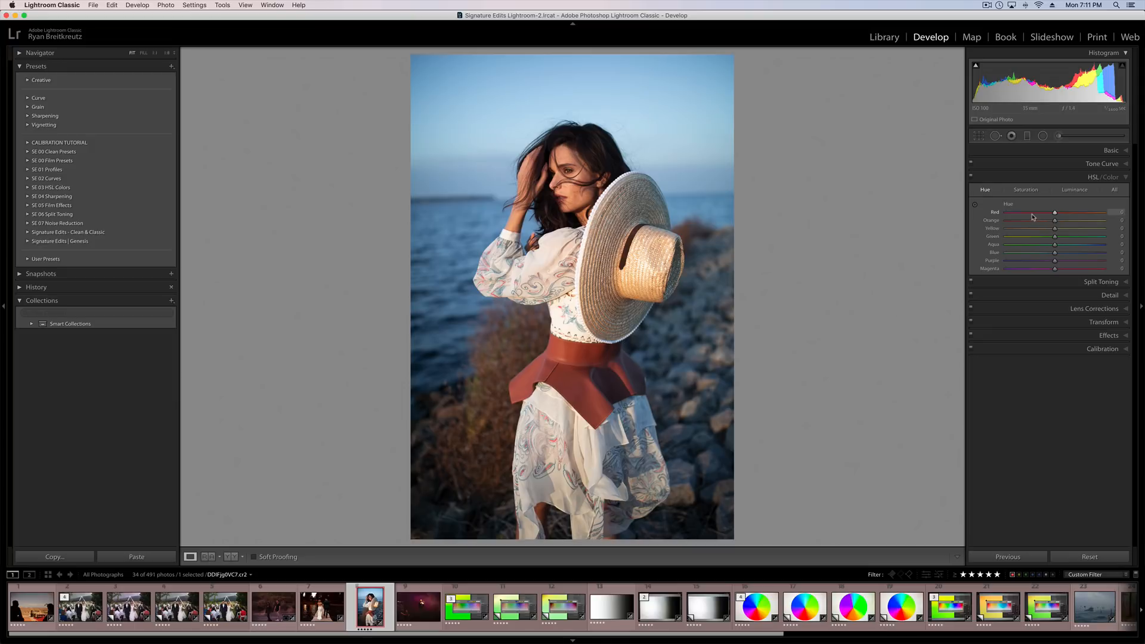
left_click_drag(1054, 212, 1030, 213)
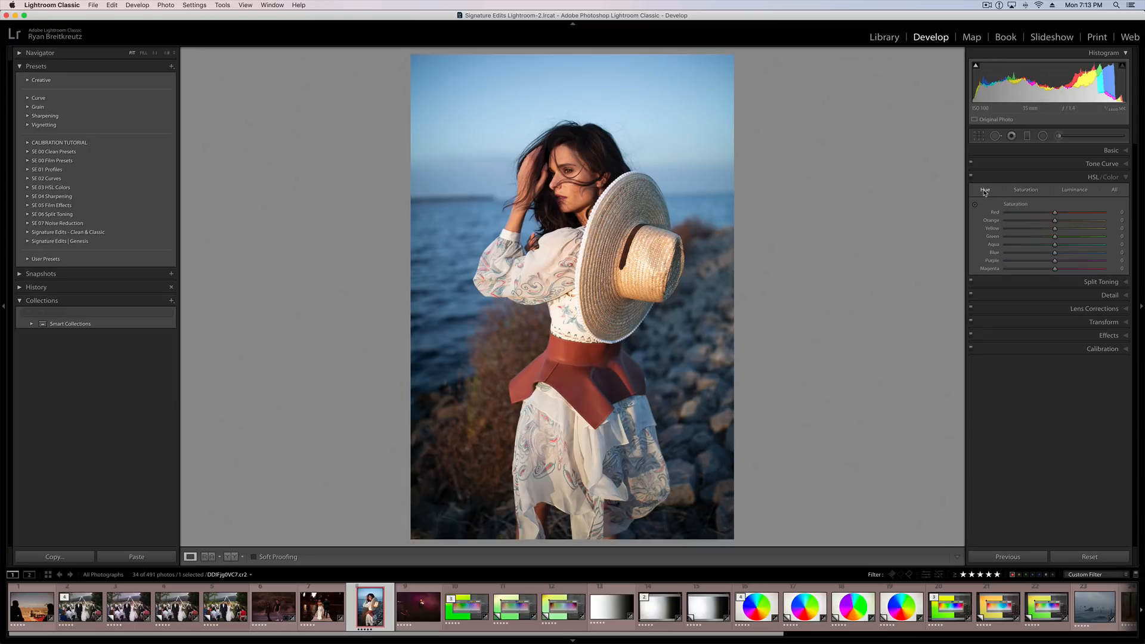
left_click(984, 191)
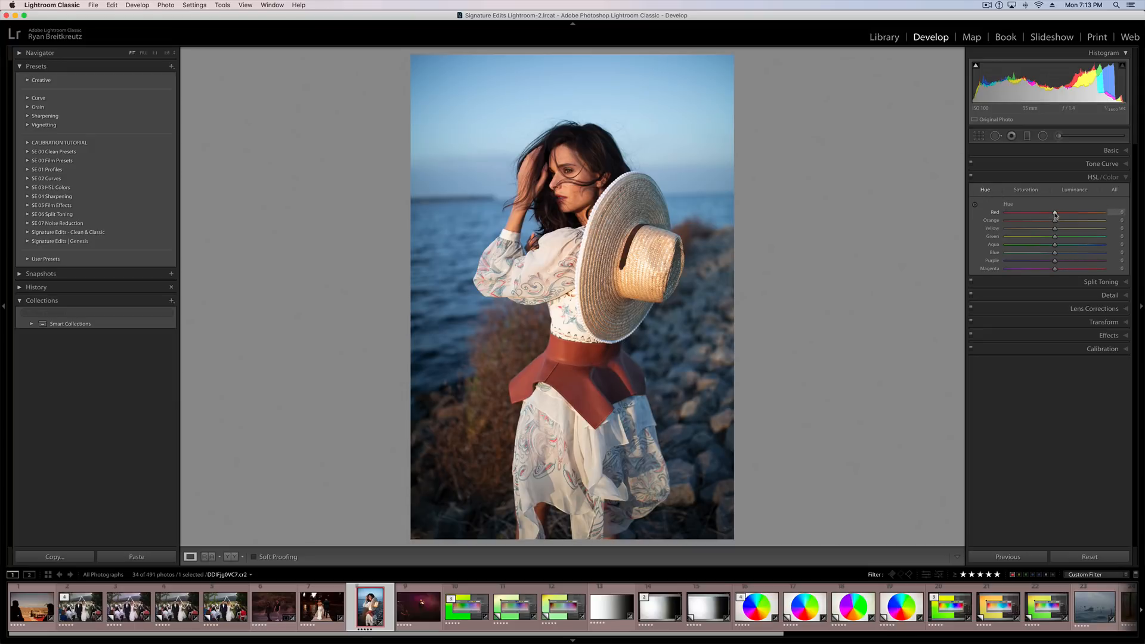
mouse_move(1055, 214)
left_mouse_down()
mouse_move(1024, 214)
mouse_move(1071, 216)
mouse_move(1016, 216)
mouse_move(1098, 227)
mouse_move(1055, 228)
left_mouse_up()
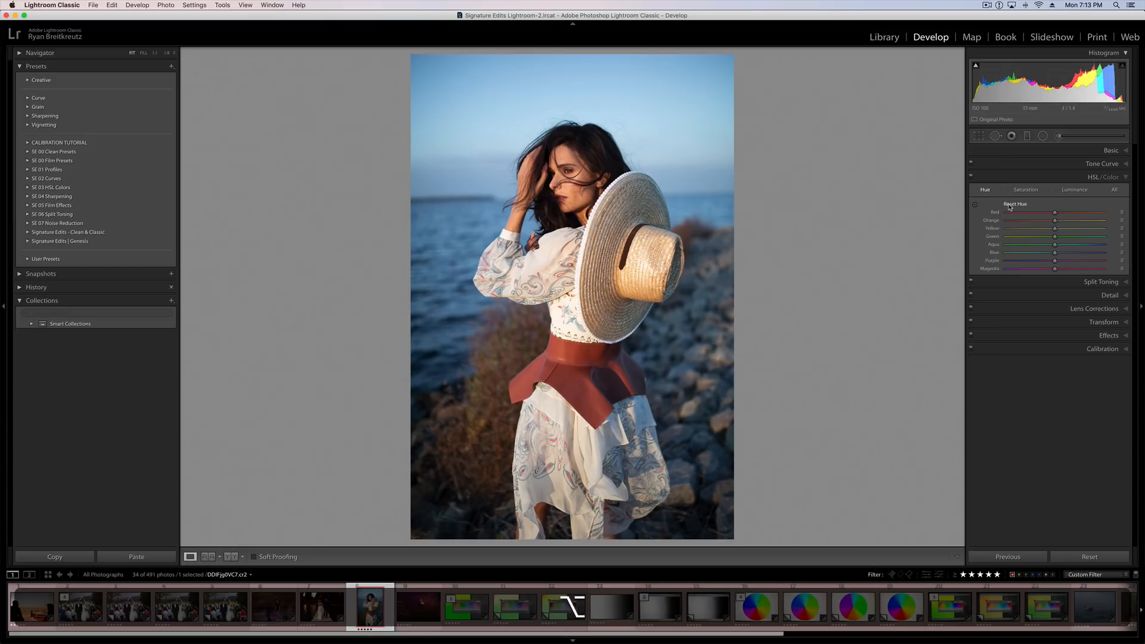
Return to the Calibration settings and set the portrait's Red Primary hue to -13.
left_click(1103, 350)
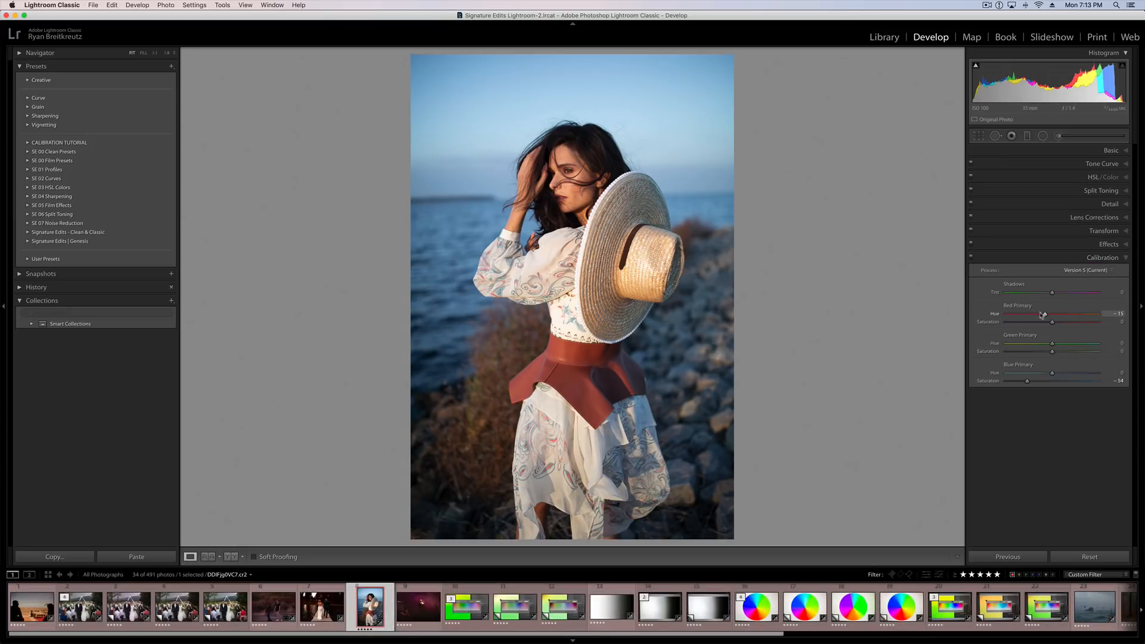
mouse_move(1045, 315)
left_mouse_down()
mouse_move(1009, 315)
mouse_move(1092, 315)
mouse_move(991, 314)
mouse_move(1046, 315)
left_mouse_up()
Open the first colour wheel photo, try a Red Primary hue of +100, set it to -22 and glance at the HSL hue settings.
left_click(757, 605)
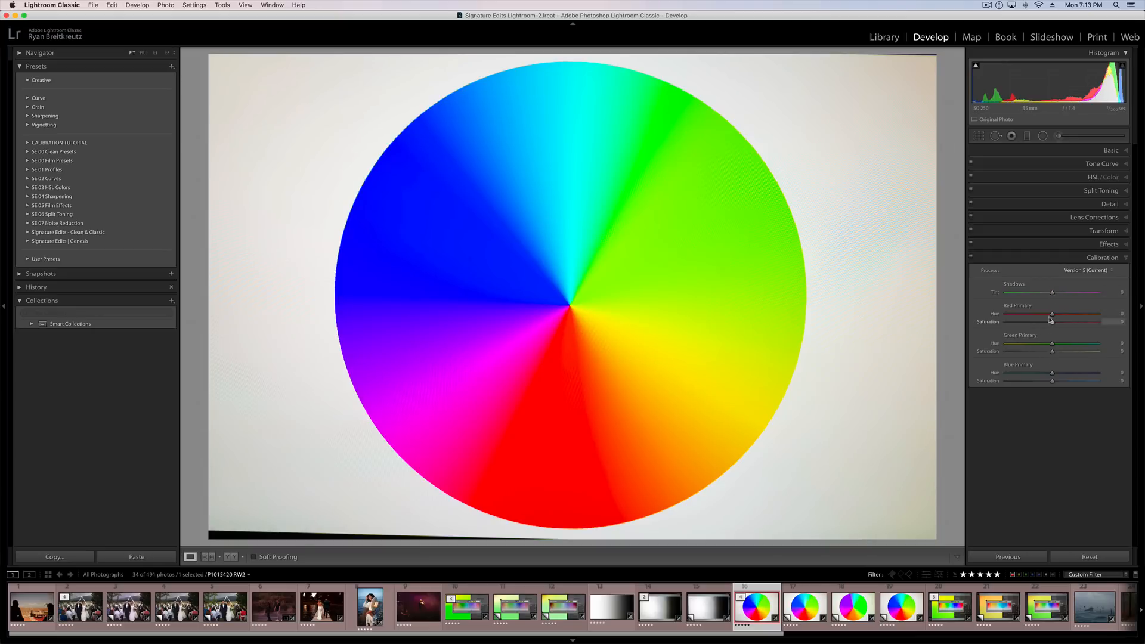
left_click_drag(1052, 314, 1113, 320)
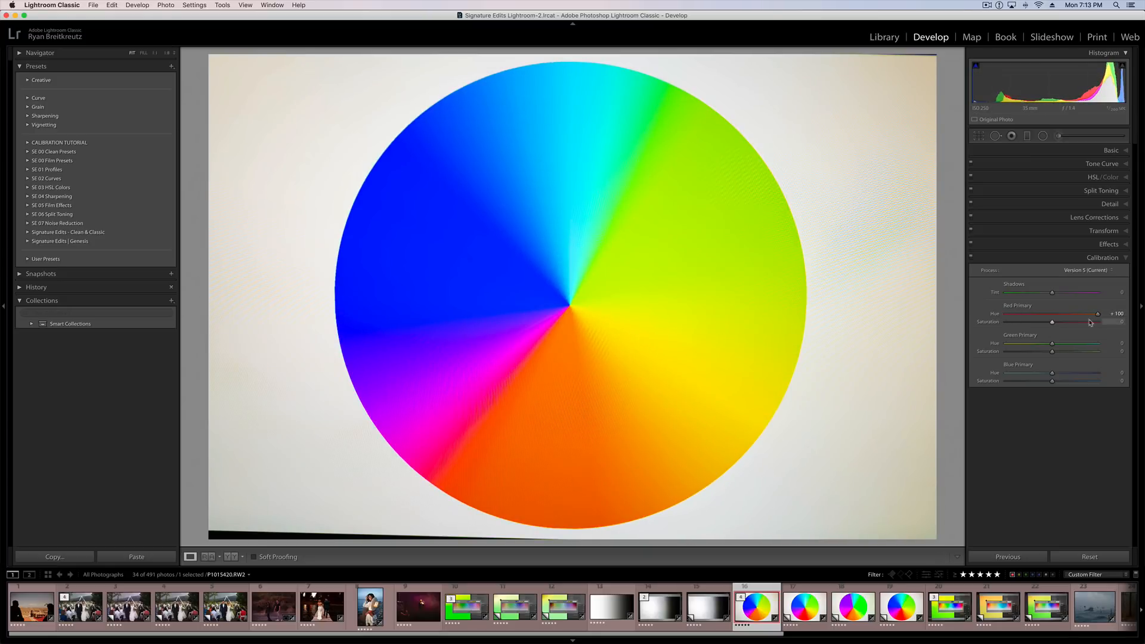
left_click_drag(1098, 314, 1048, 317)
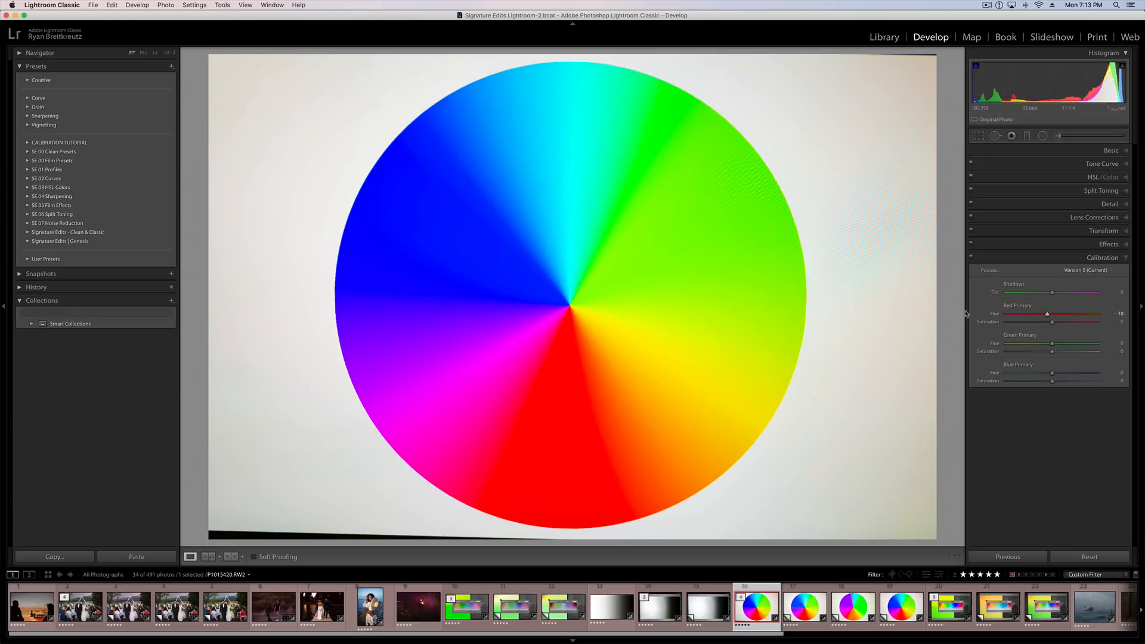
left_click_drag(1052, 315, 1141, 314)
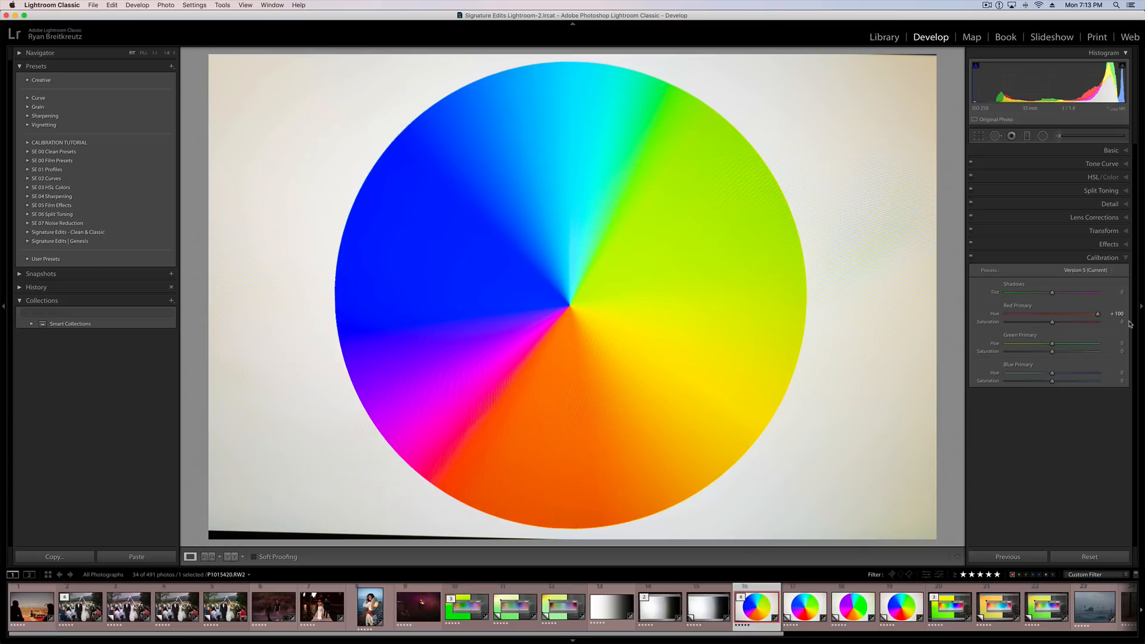
double_click(1098, 314)
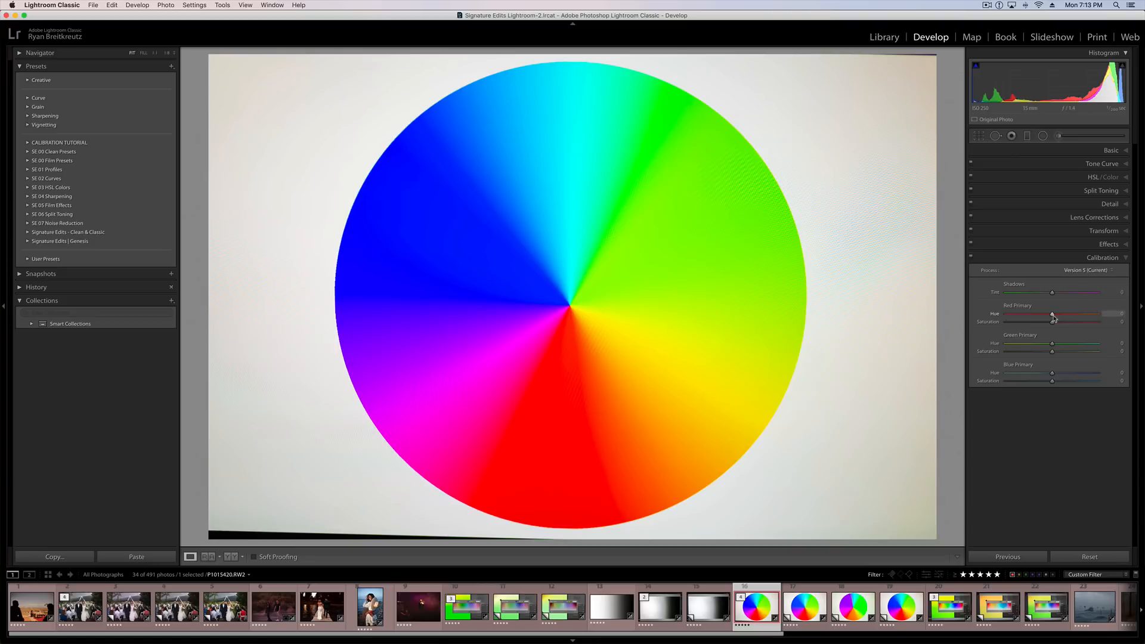
left_click_drag(1053, 319, 1044, 317)
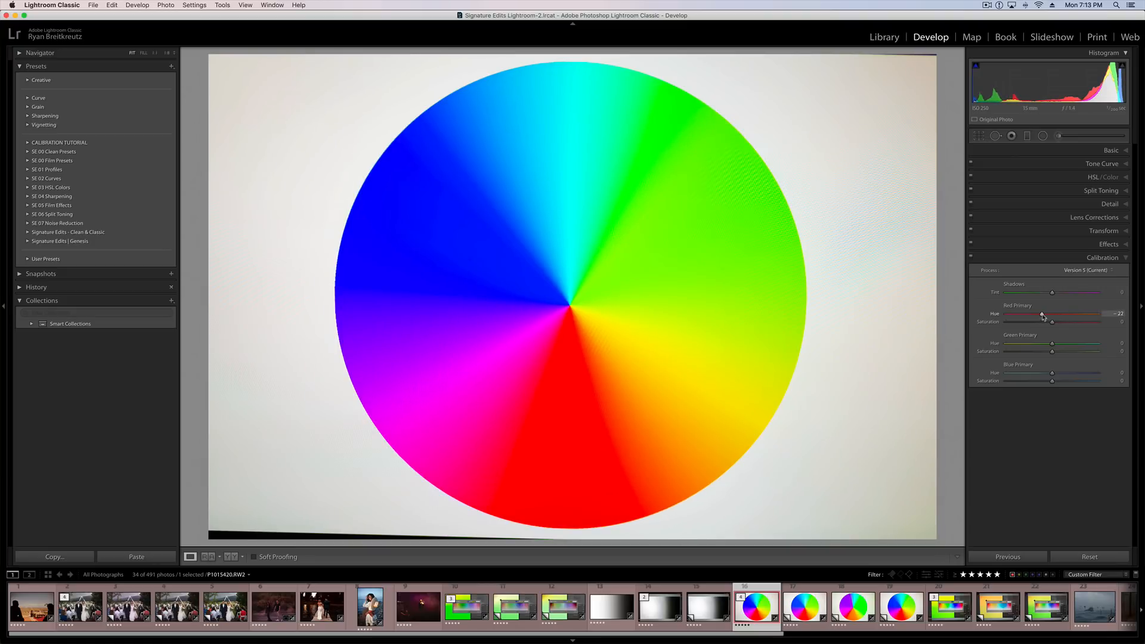
left_click(1097, 177)
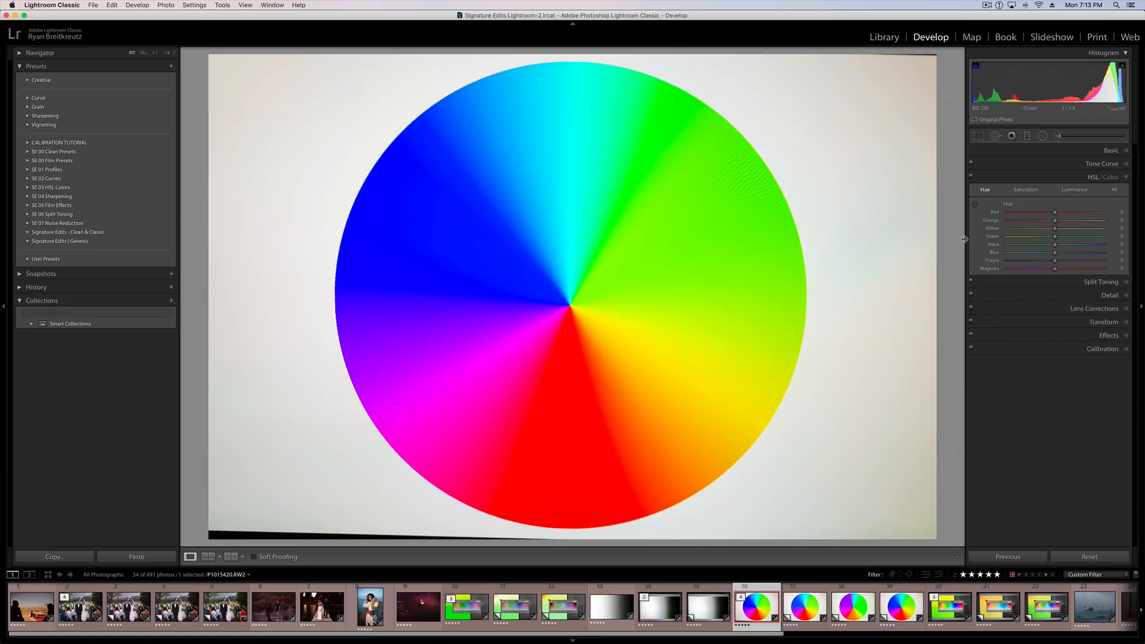
left_click(1097, 176)
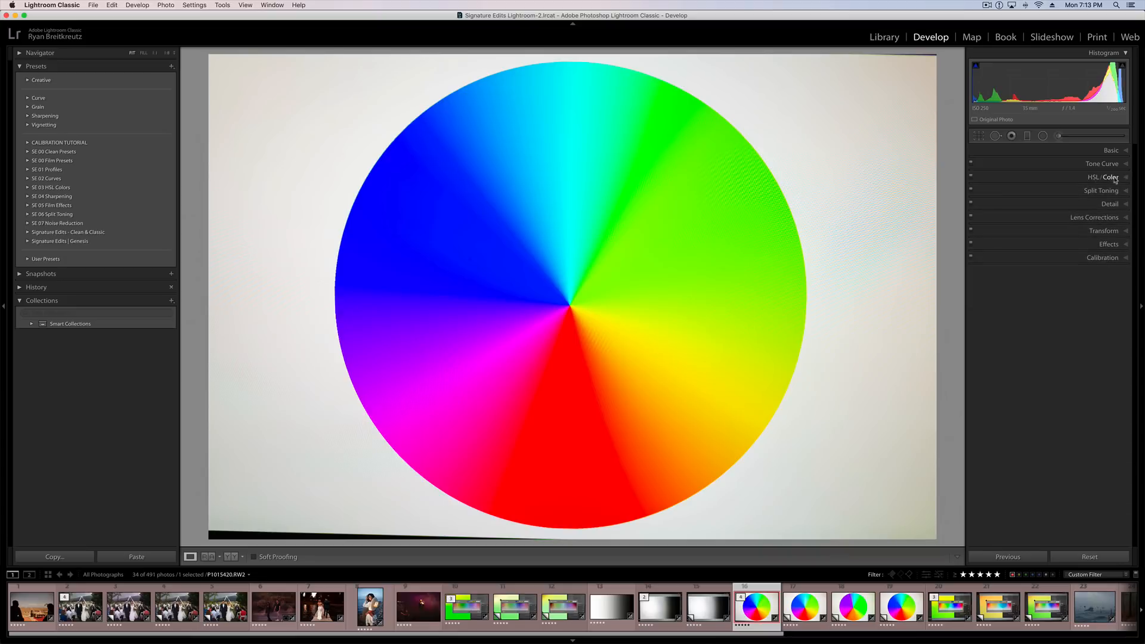
Reopen the portrait and try a Red Primary saturation of +6 and a Green Primary saturation of +16.
left_click(370, 606)
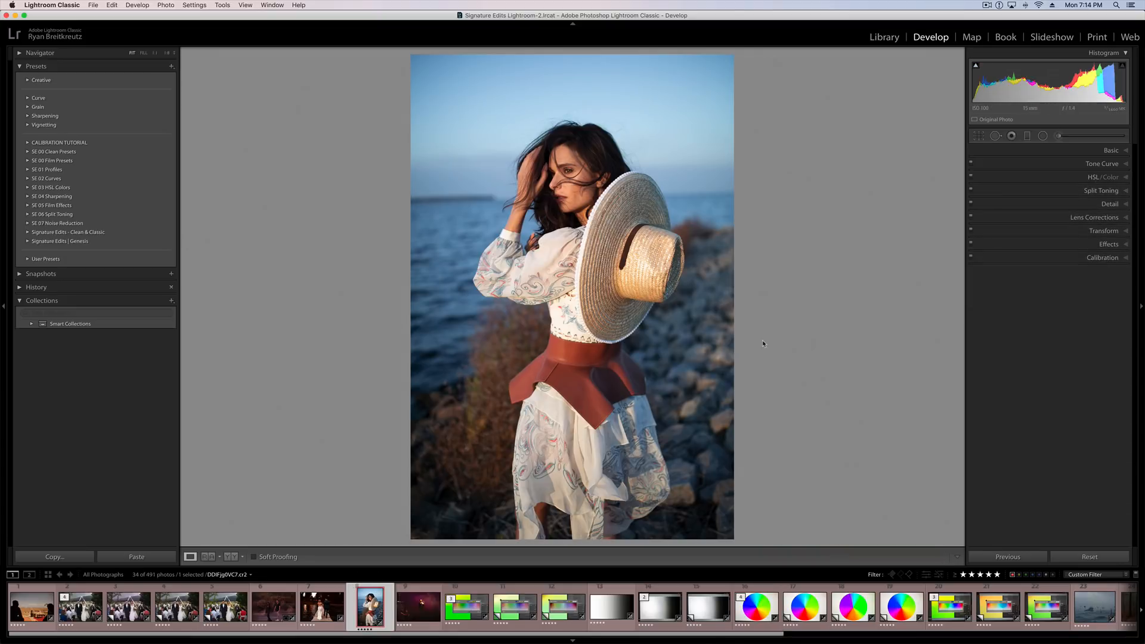
left_click(1102, 258)
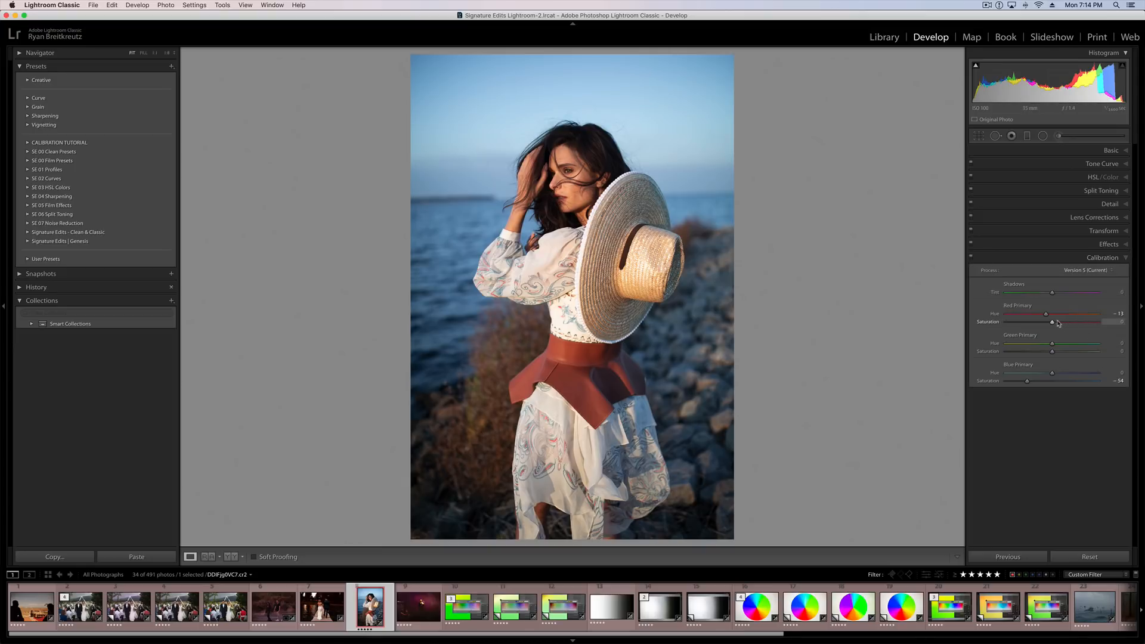
left_click_drag(1054, 323, 1062, 353)
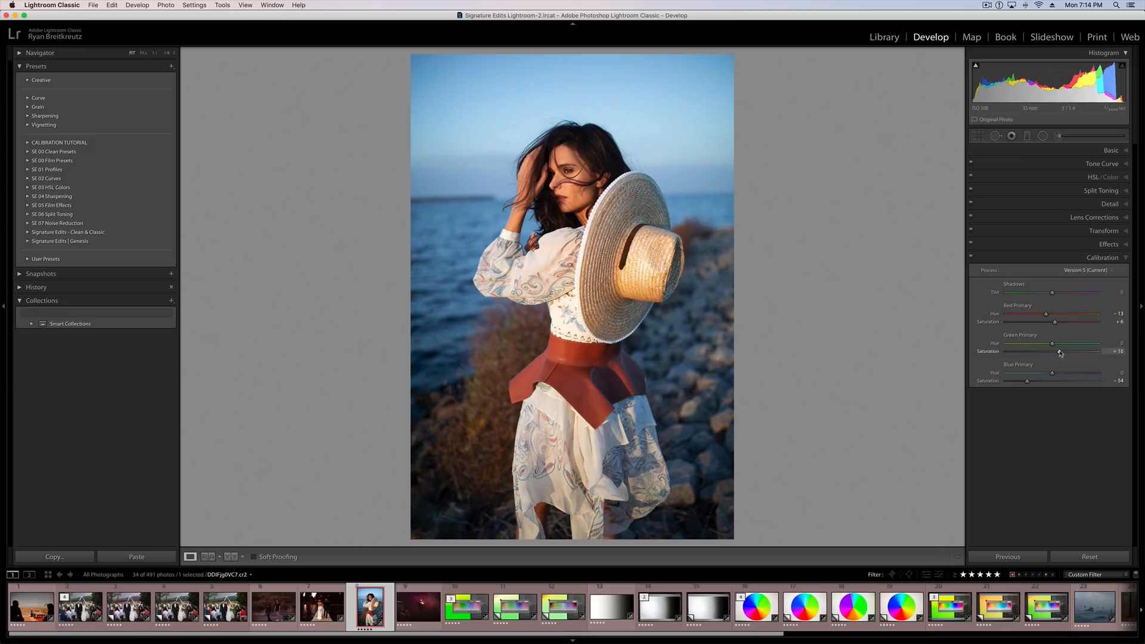
On the colour wheel photo, try Red Primary saturation at +100, then set both Red and Green Primary saturation to +40.
left_click(766, 616)
left_click_drag(1055, 322, 1139, 326)
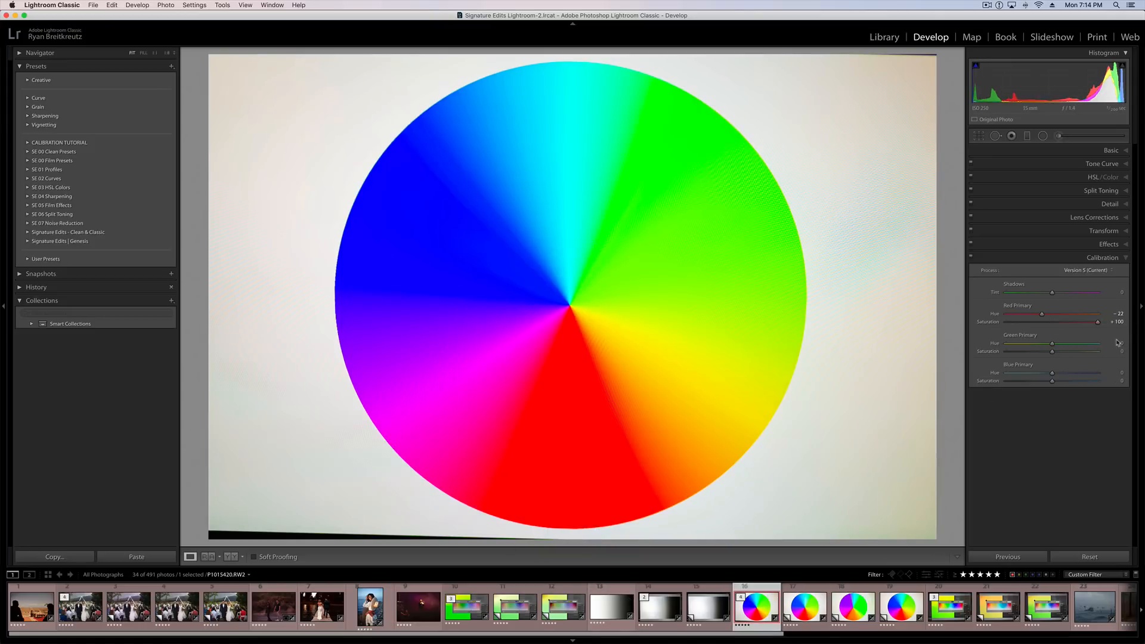
left_click_drag(1098, 324, 1070, 322)
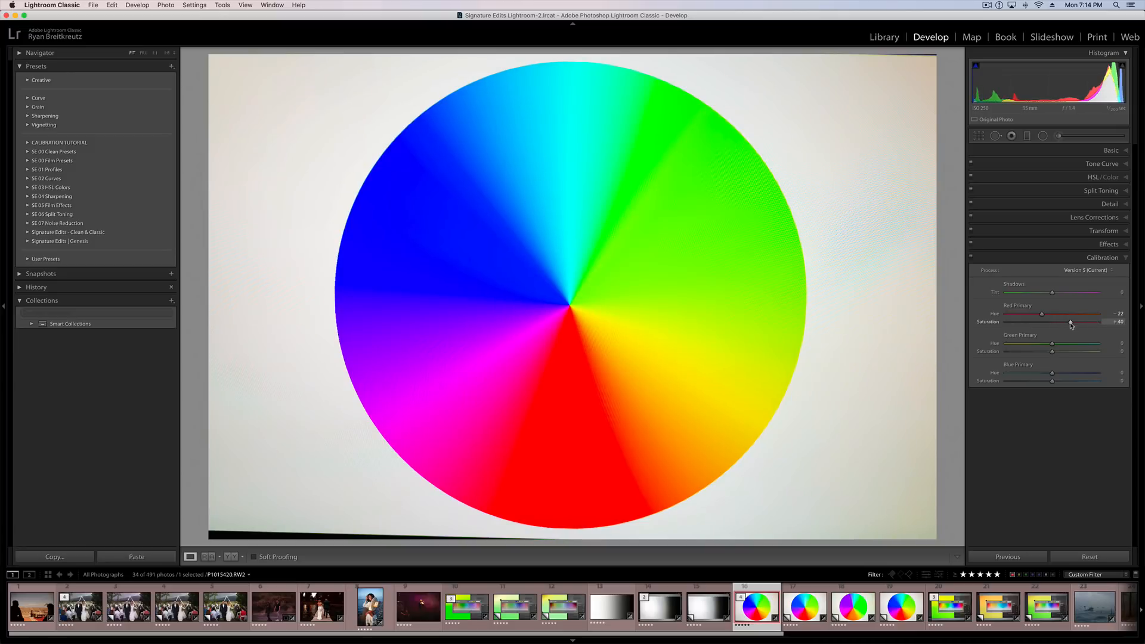
left_click(1070, 352)
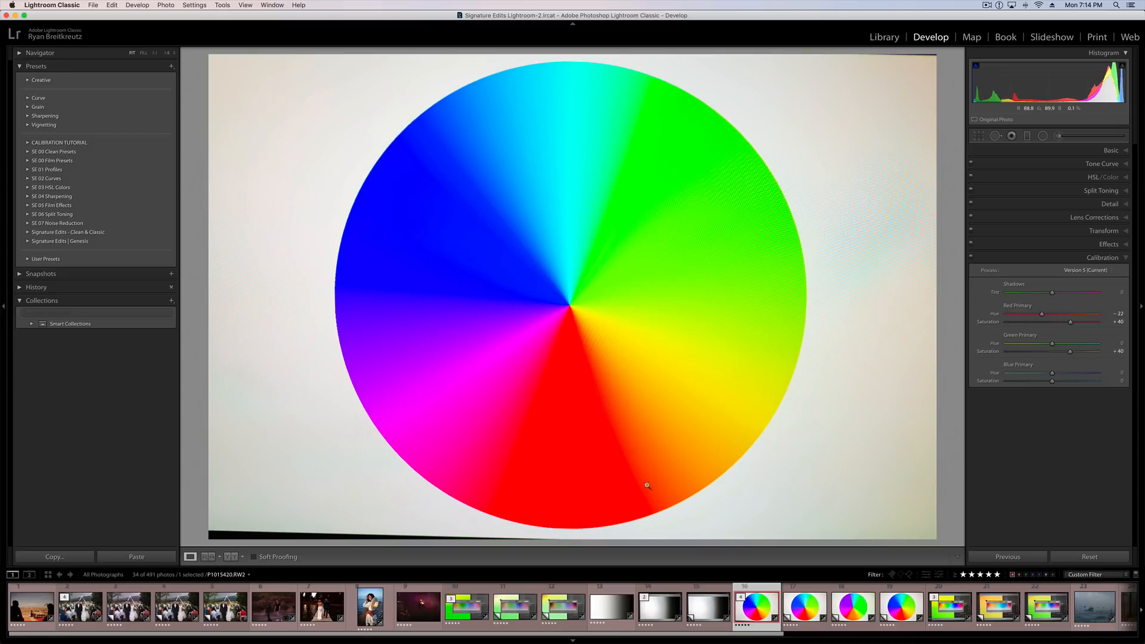
On the portrait, reset Red and Green Primary saturation, and set overall Saturation to +12 and Contrast to +3.
left_click(371, 606)
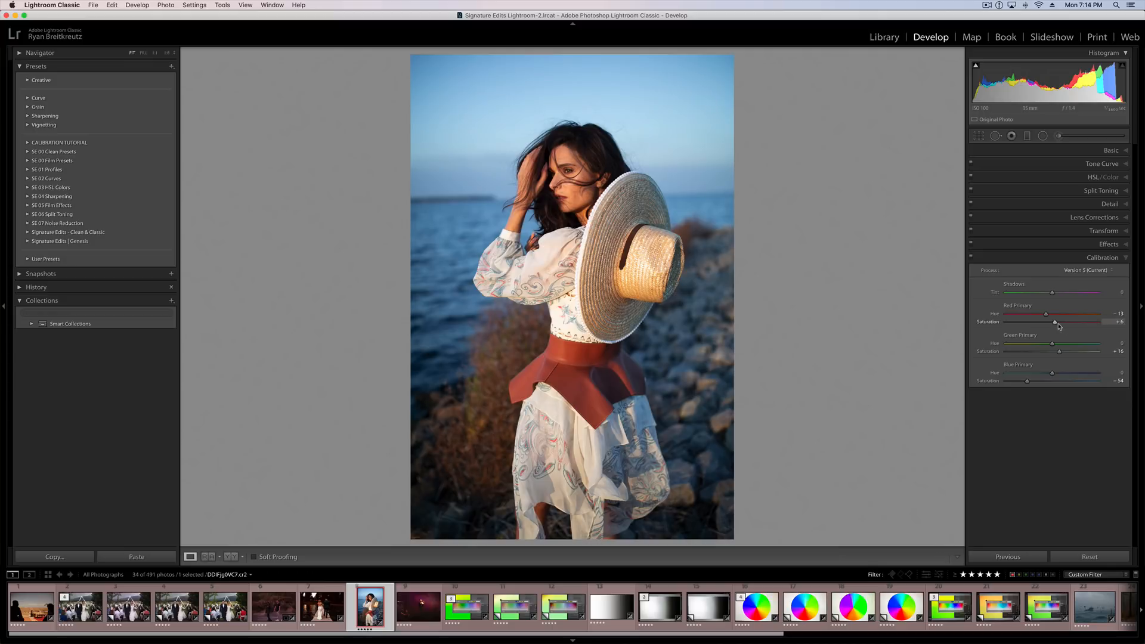
left_click(1111, 151)
mouse_move(1051, 342)
left_mouse_down()
mouse_move(1077, 344)
mouse_move(1057, 343)
left_mouse_up()
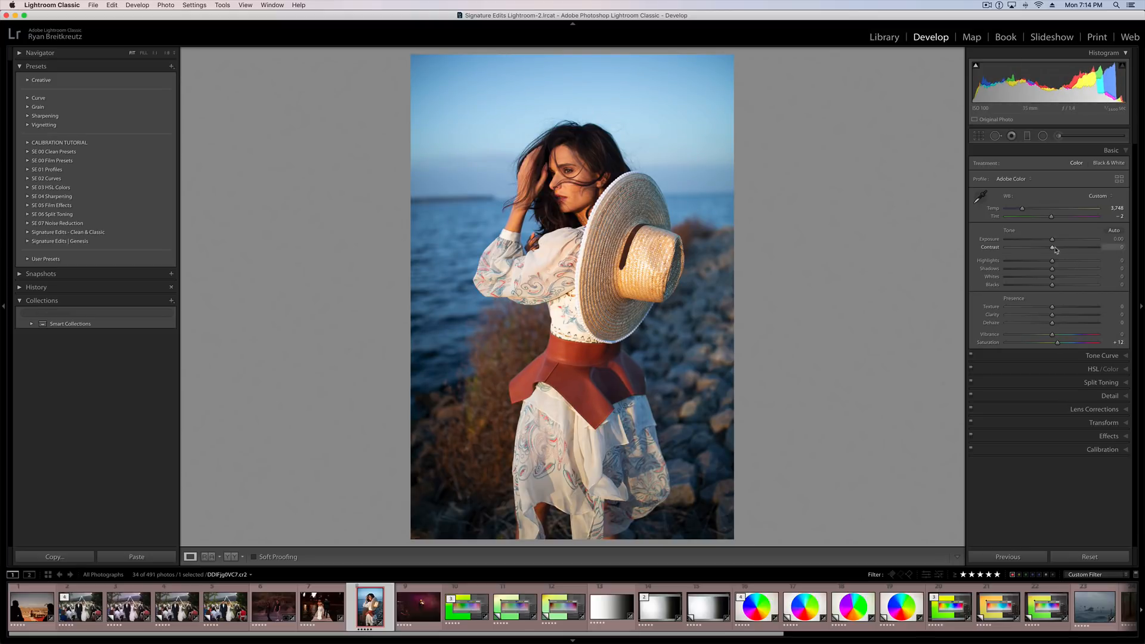
mouse_move(1052, 247)
left_mouse_down()
mouse_move(1064, 250)
mouse_move(1054, 251)
left_mouse_up()
Toggle the Calibration adjustments repeatedly to compare their effect on the portrait after the Saturation and Contrast edits.
left_click(971, 448)
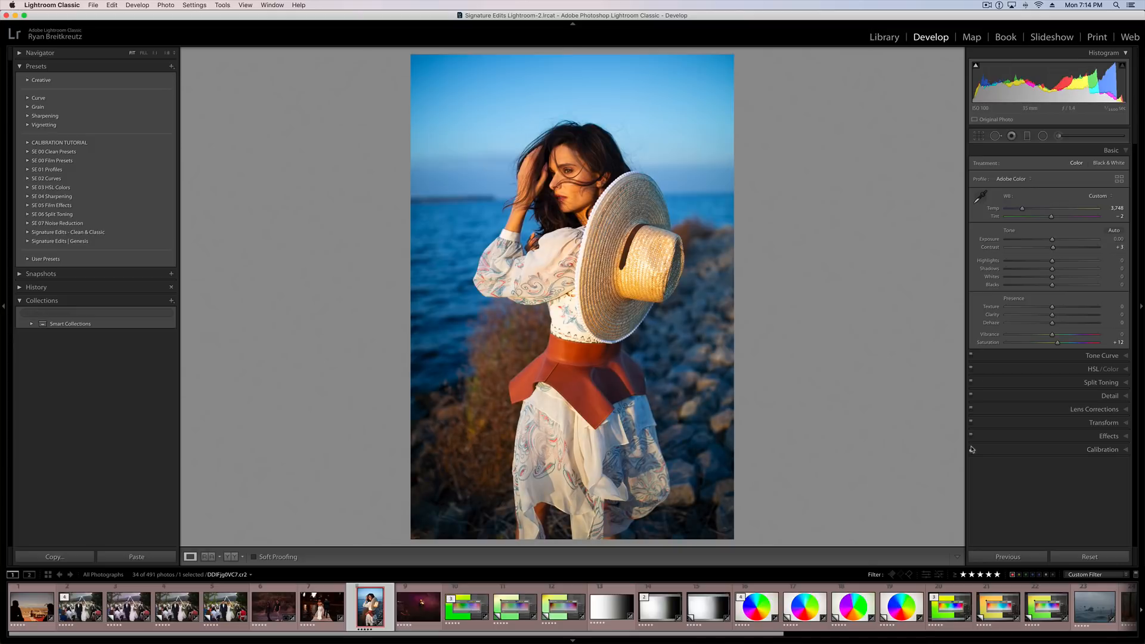
left_click(971, 448)
left_click(971, 449)
left_click(971, 449)
left_click(971, 449)
left_click(971, 449)
left_click(971, 449)
left_click(971, 449)
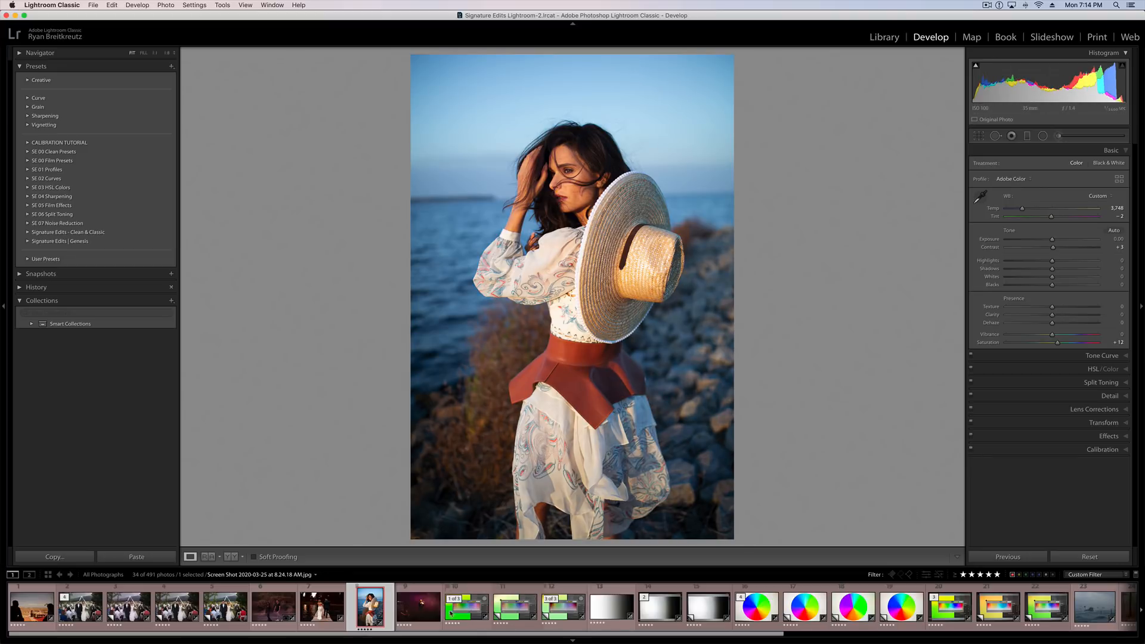
Open the concert photo and set its white balance to a Temp of 5,064 and a Tint of +34.
left_click(419, 608)
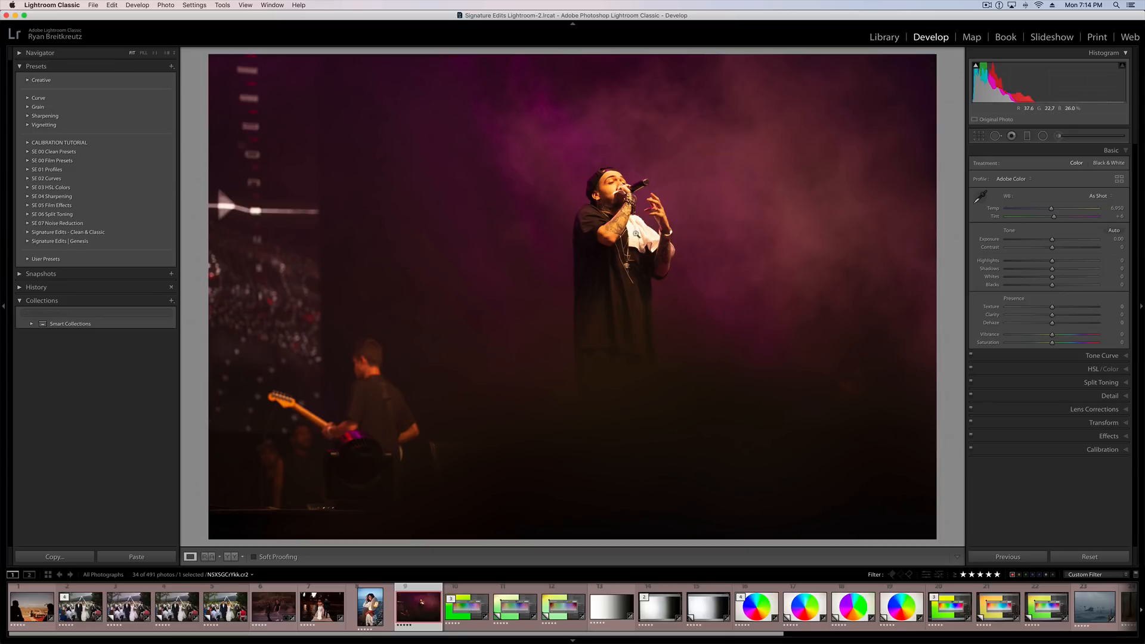
left_click(627, 171)
left_click_drag(695, 239, 607, 226)
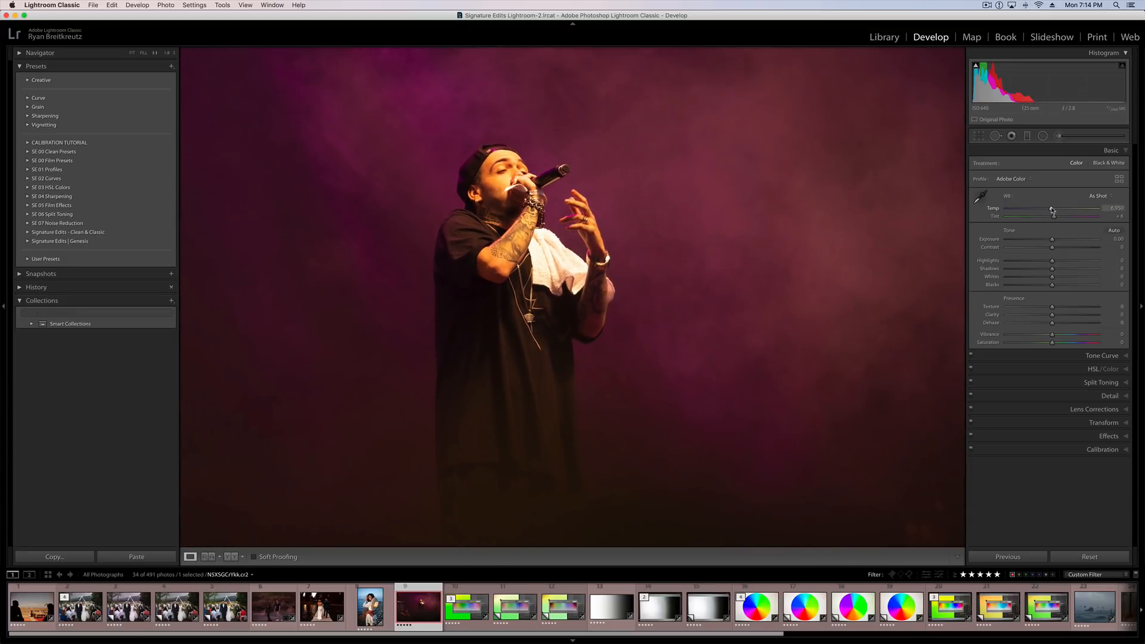
left_click_drag(1051, 210, 1034, 209)
left_click(819, 226)
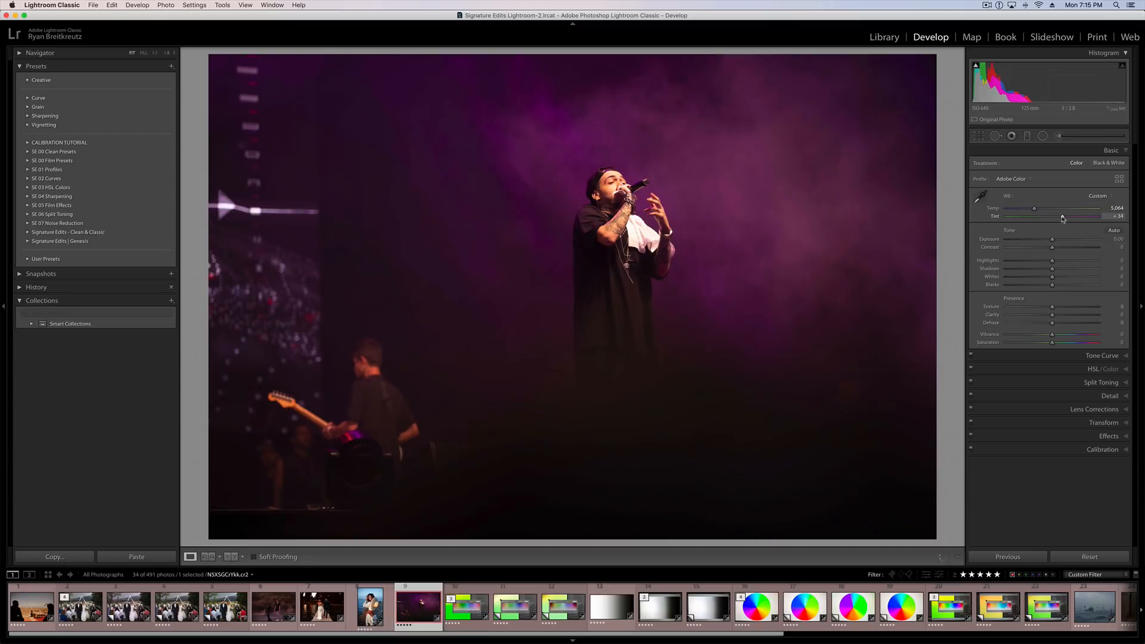
left_click(663, 248)
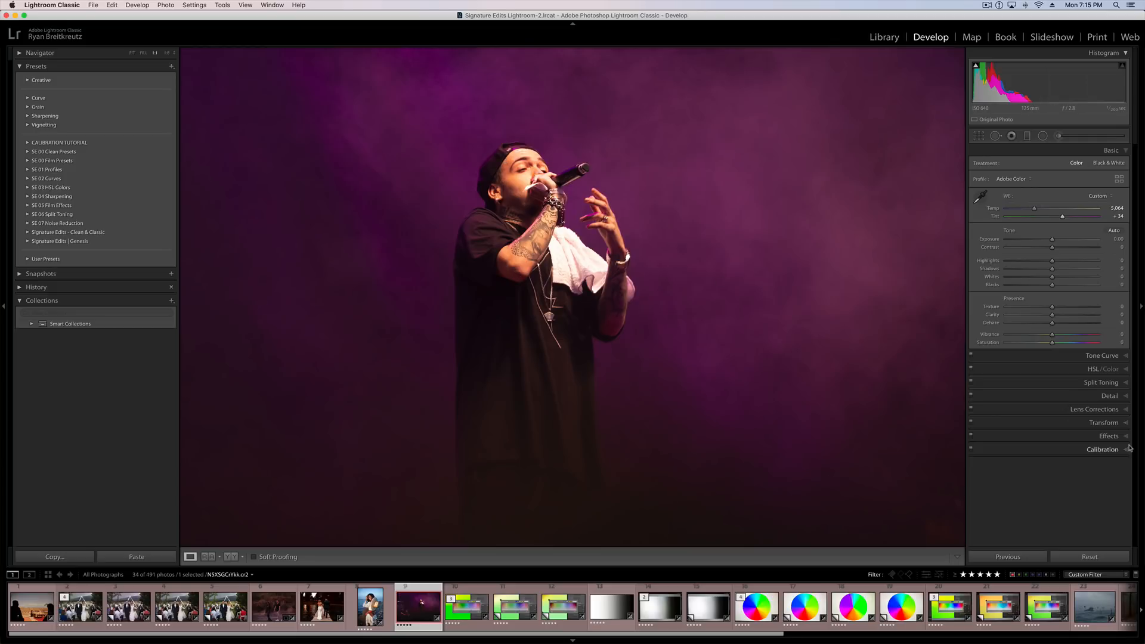
Set the Red Primary hue to -19 in Calibration and toggle the Calibration adjustments to compare the concert photo.
left_click(1103, 449)
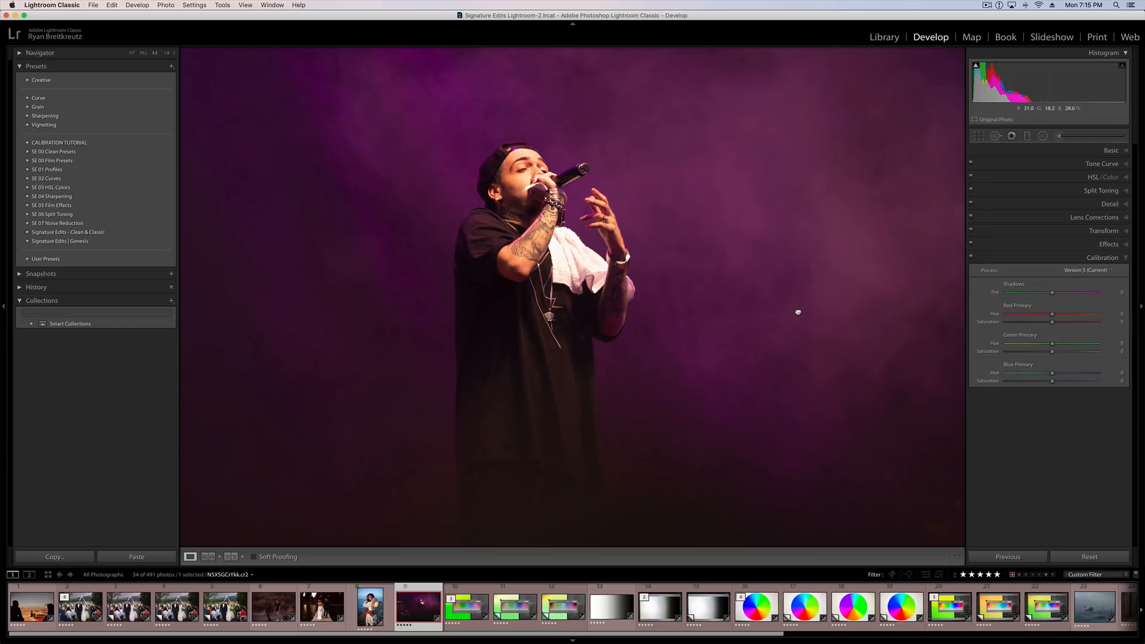
left_click(797, 312)
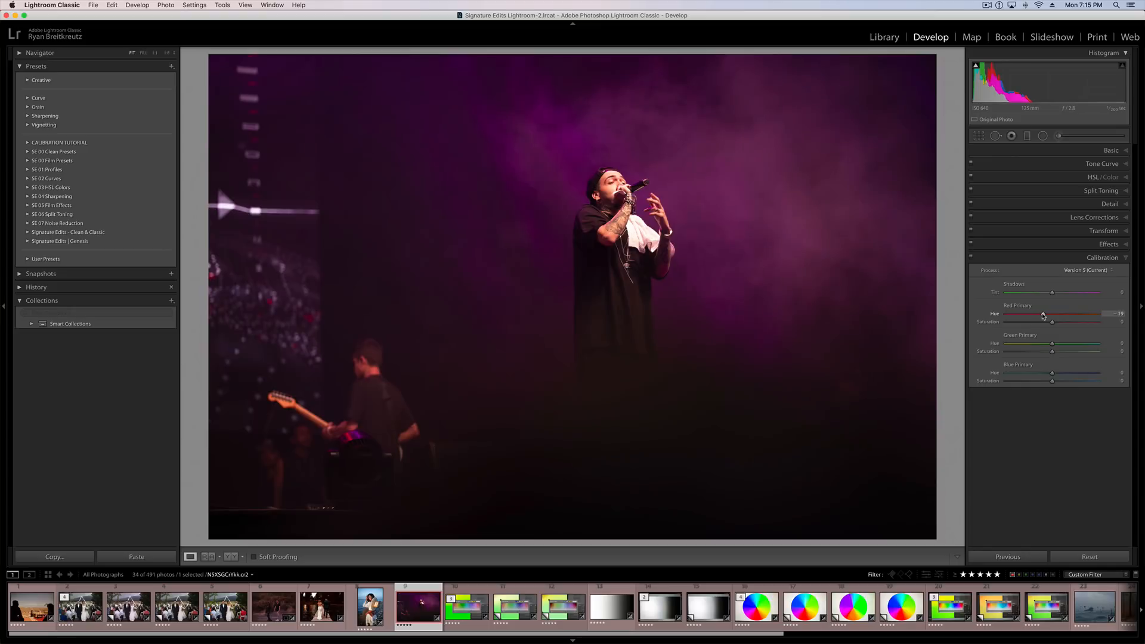
left_click(971, 258)
left_click(971, 258)
left_click(971, 258)
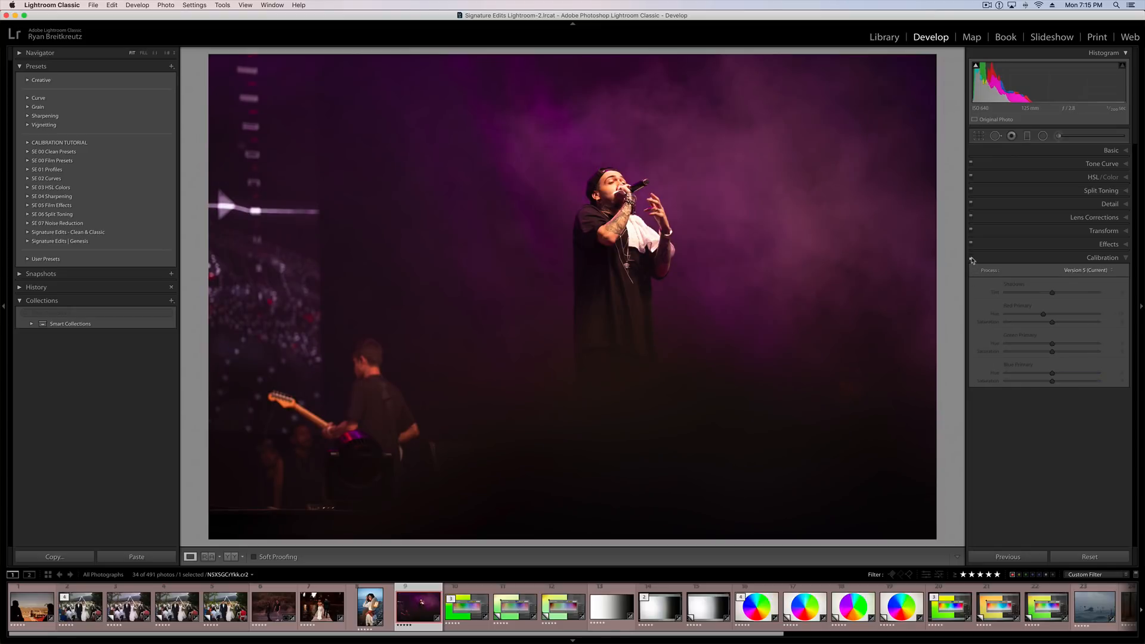
left_click(971, 257)
left_click(971, 257)
left_click(971, 257)
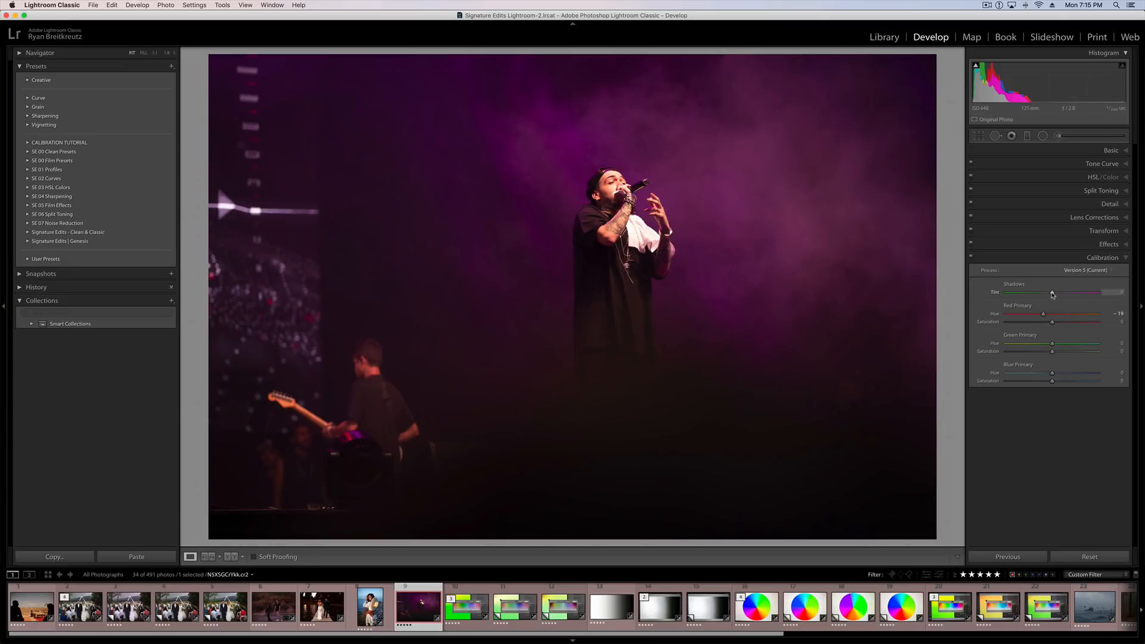
Try the Calibration Shadows tint at -100 and +100 on the concert photo, then set it to +67.
left_click_drag(1053, 295, 1006, 294)
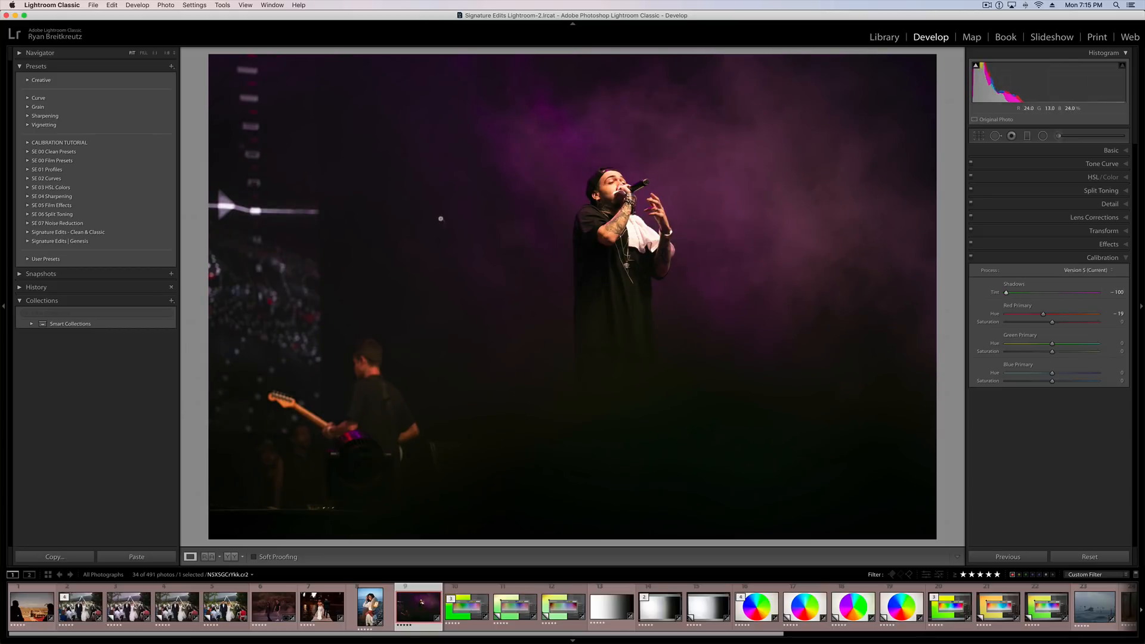
left_click_drag(1012, 294, 1137, 296)
left_click(645, 153)
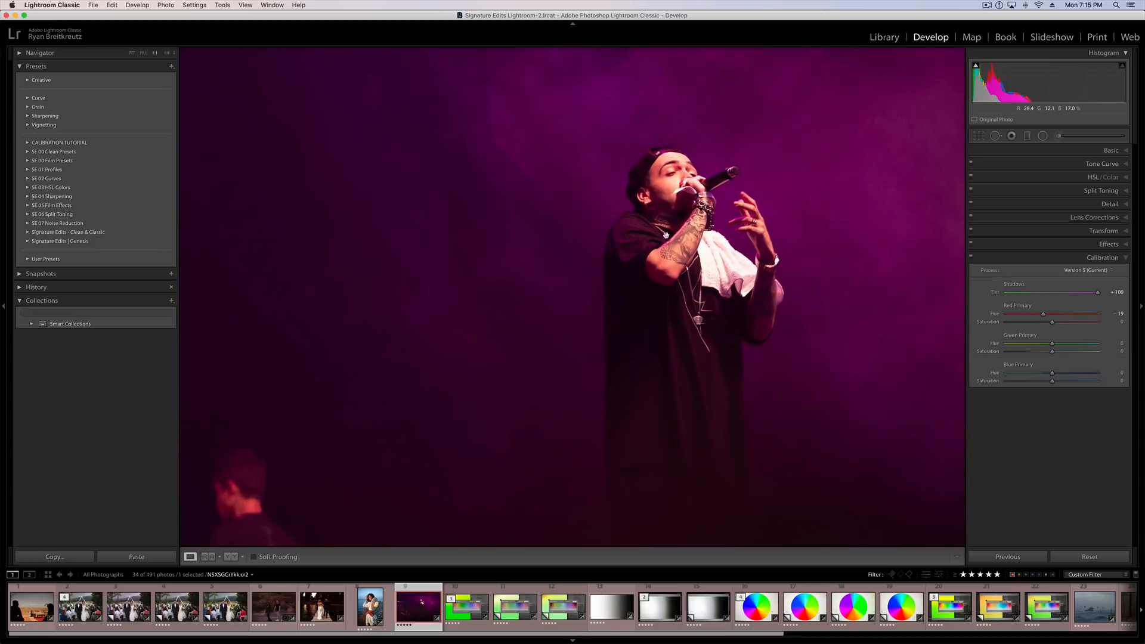
left_click(766, 245)
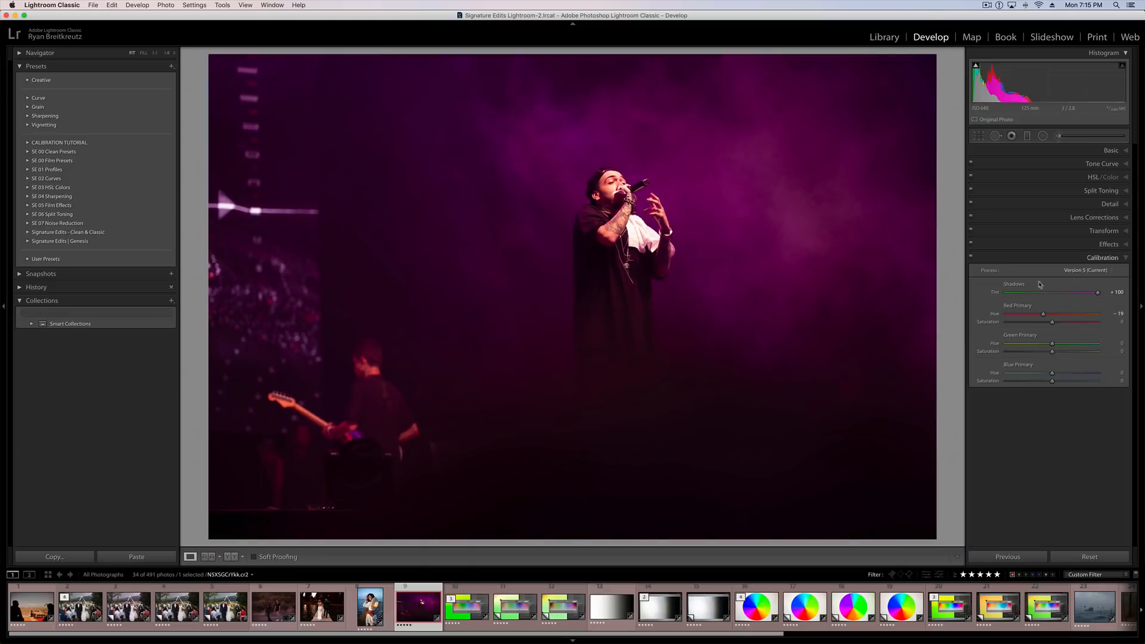
left_click(1081, 293)
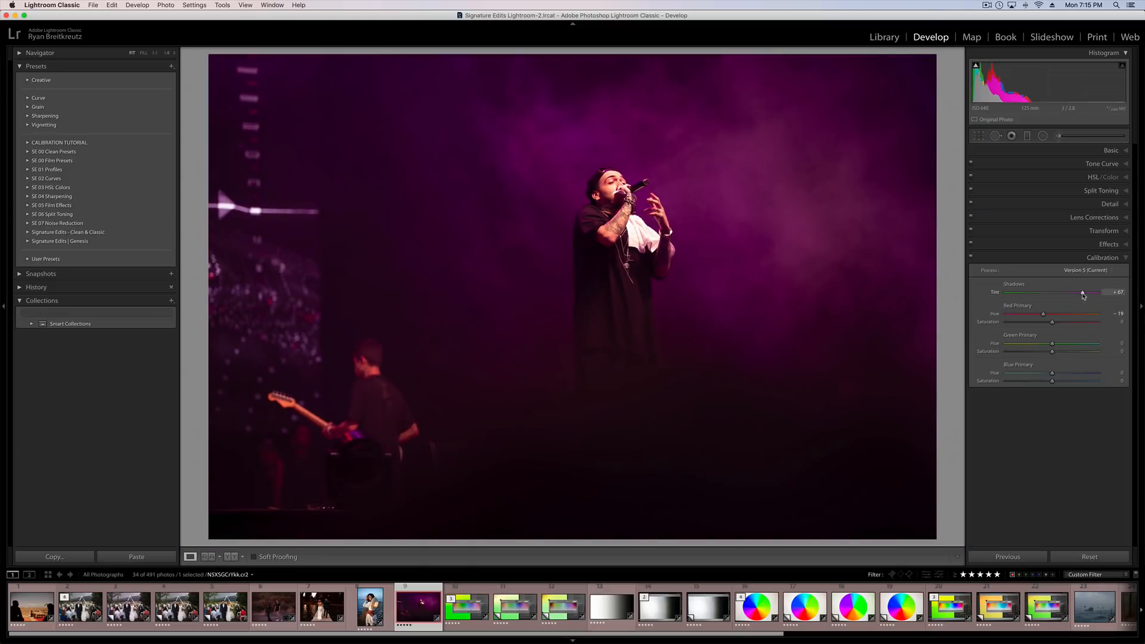
Toggle the Calibration adjustments on the concert photo to compare the combined effect of the Shadows tint and Red Primary hue.
left_click(972, 259)
left_click(972, 259)
left_click(971, 258)
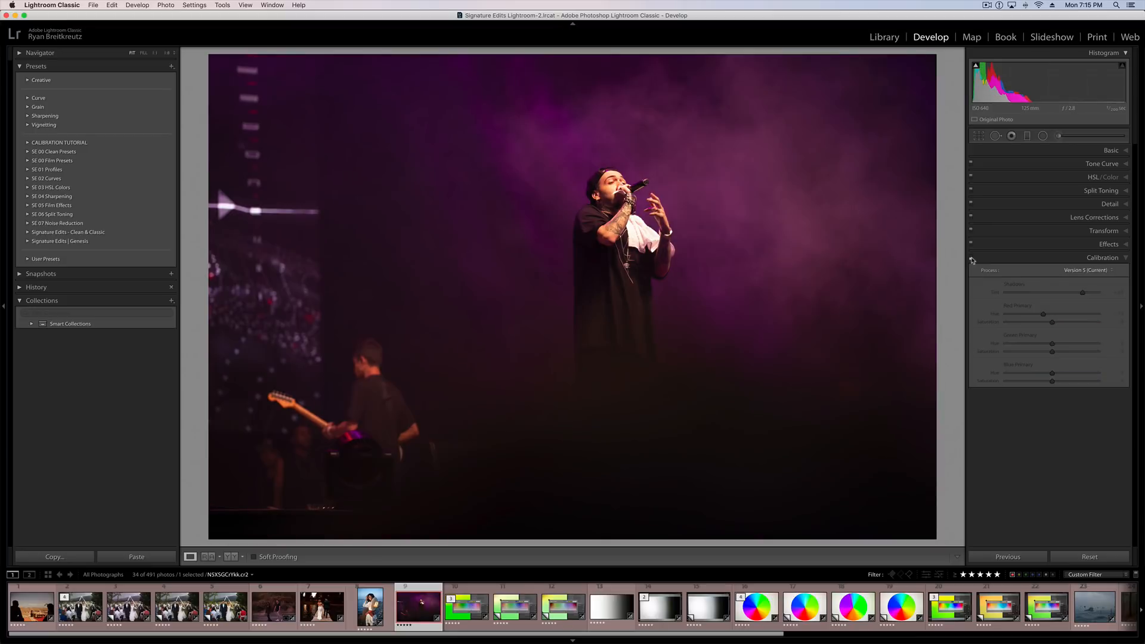
left_click(972, 258)
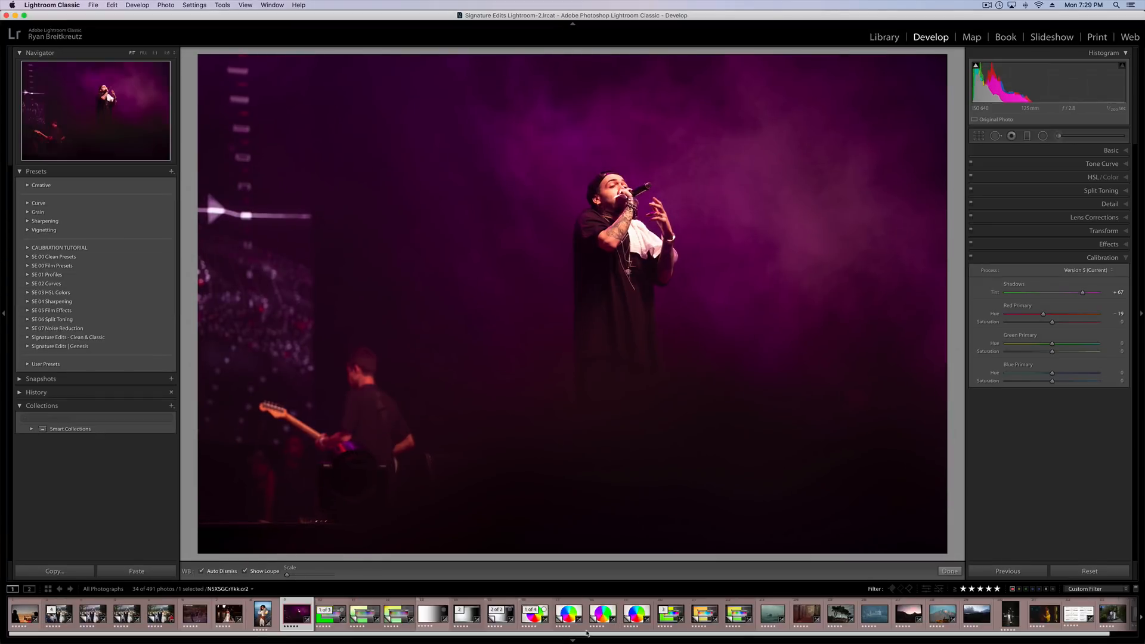
Open the photo of the woman holding a camera and set its Temp to -31 and Tint to +16.
left_click(1043, 619)
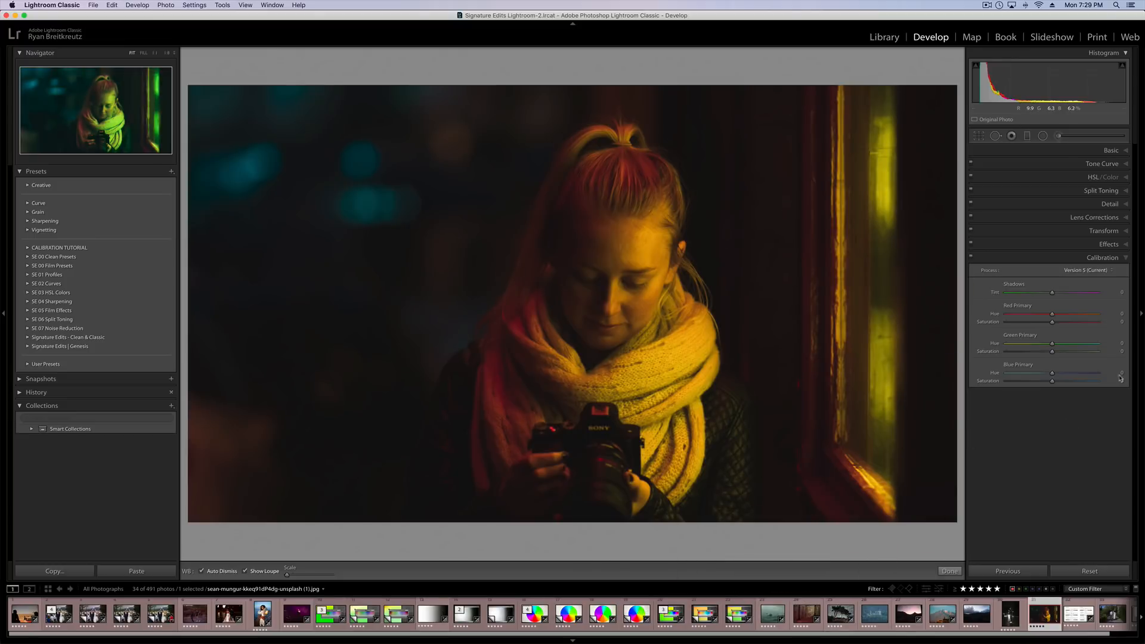
left_click(1119, 154)
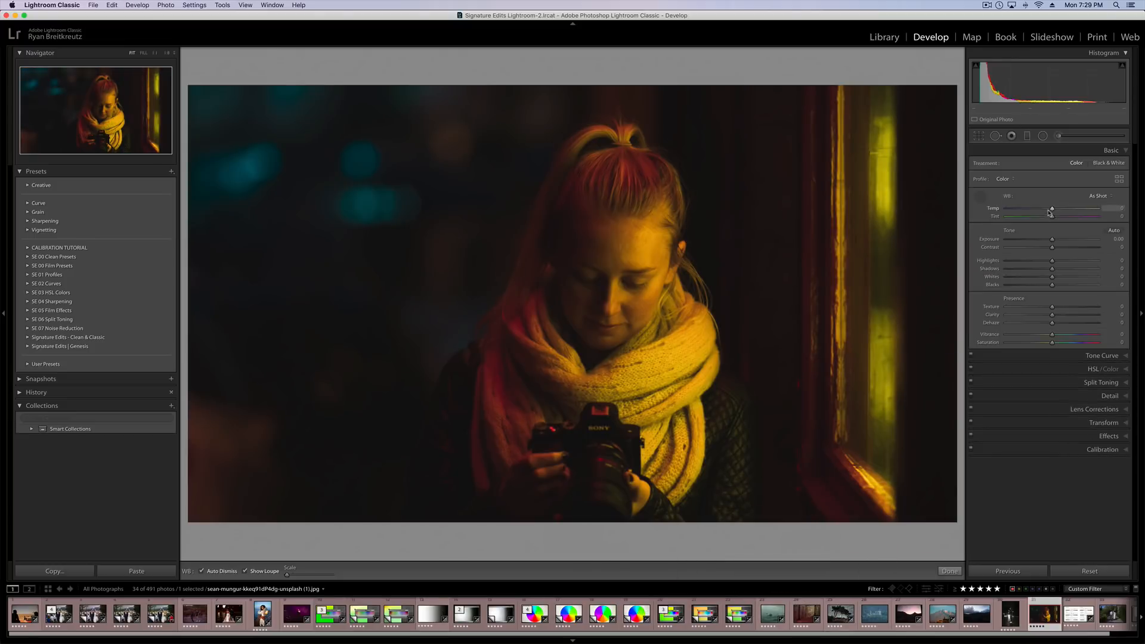
mouse_move(1053, 210)
left_mouse_down()
mouse_move(1036, 213)
mouse_move(1059, 219)
left_mouse_up()
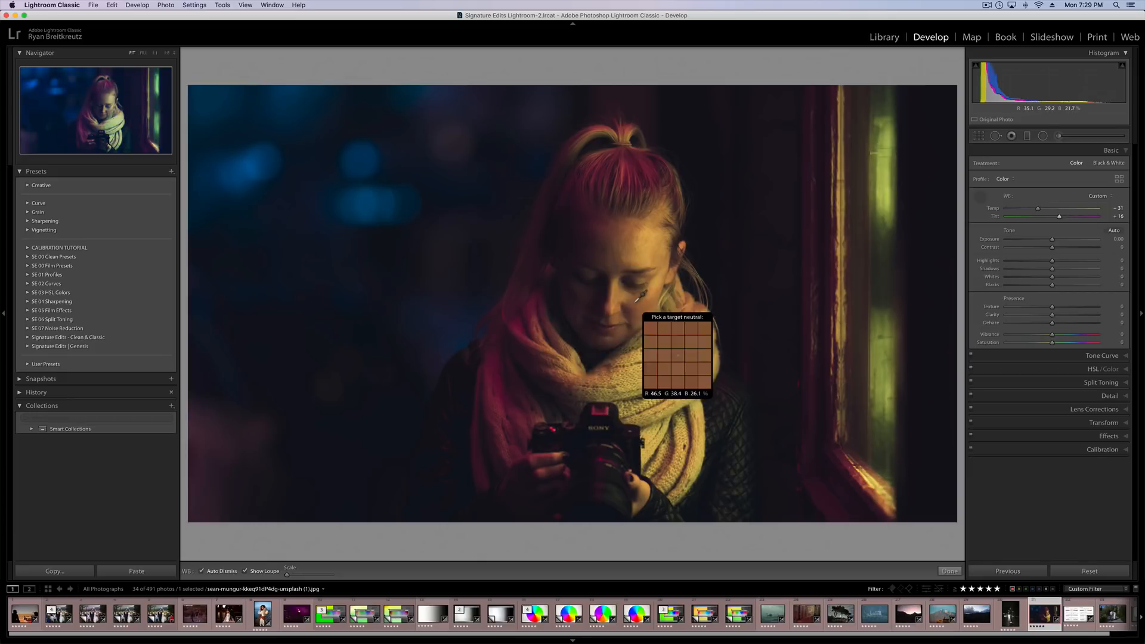
Set the Calibration Shadows tint to +20, resetting and restoring it to compare the effect on the woman's photo.
left_click(1100, 449)
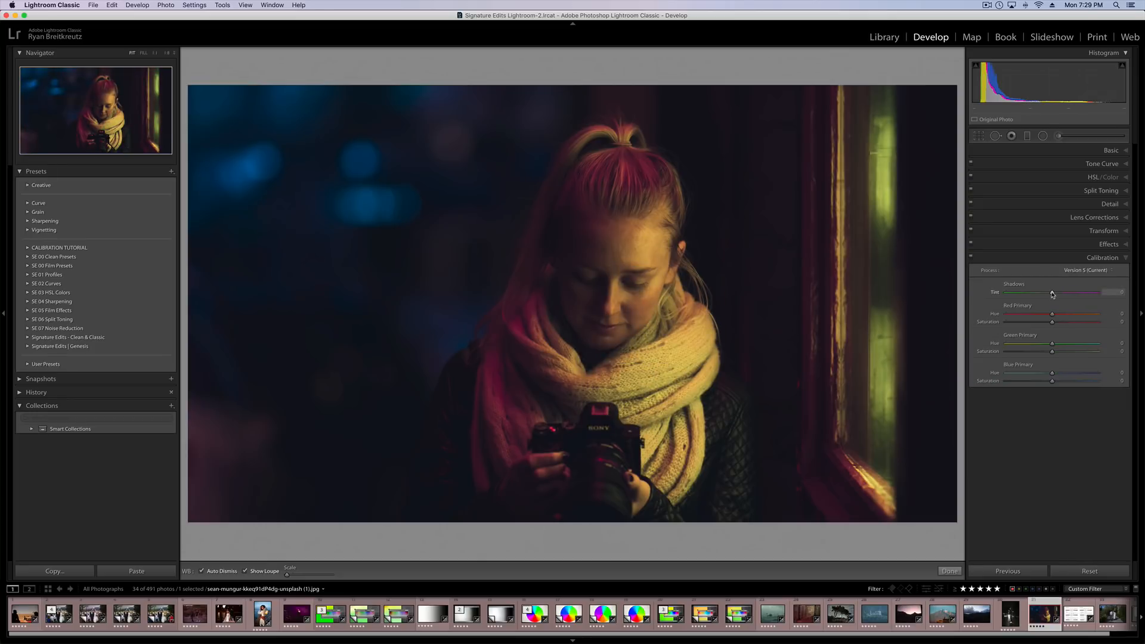
left_click_drag(1052, 295, 1063, 295)
double_click(1062, 294)
key("super+z")
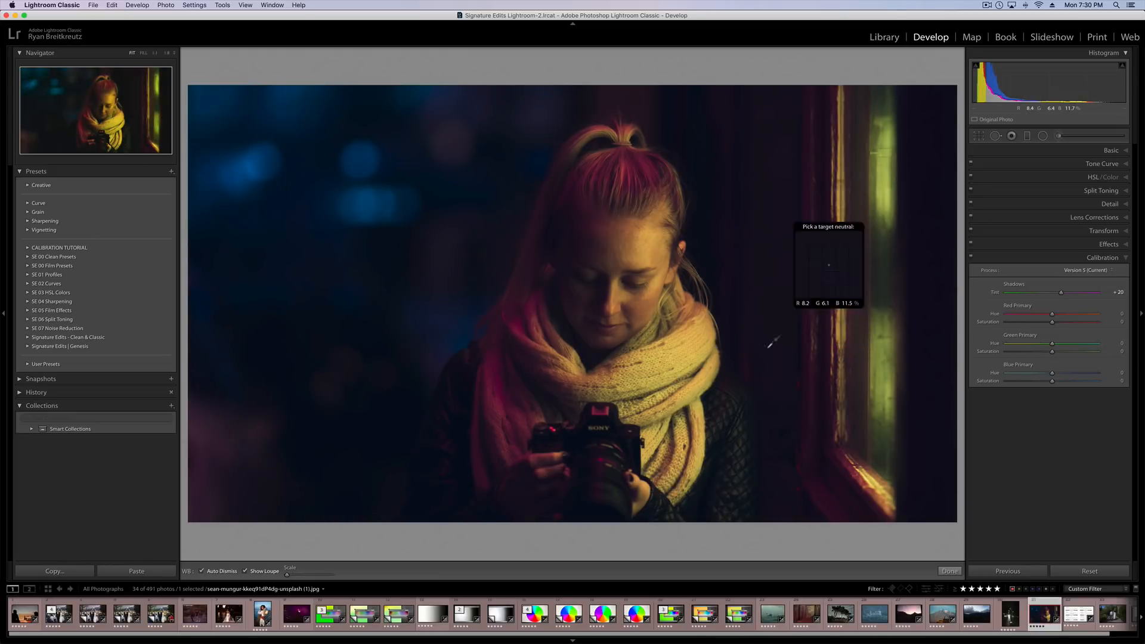
double_click(1063, 291)
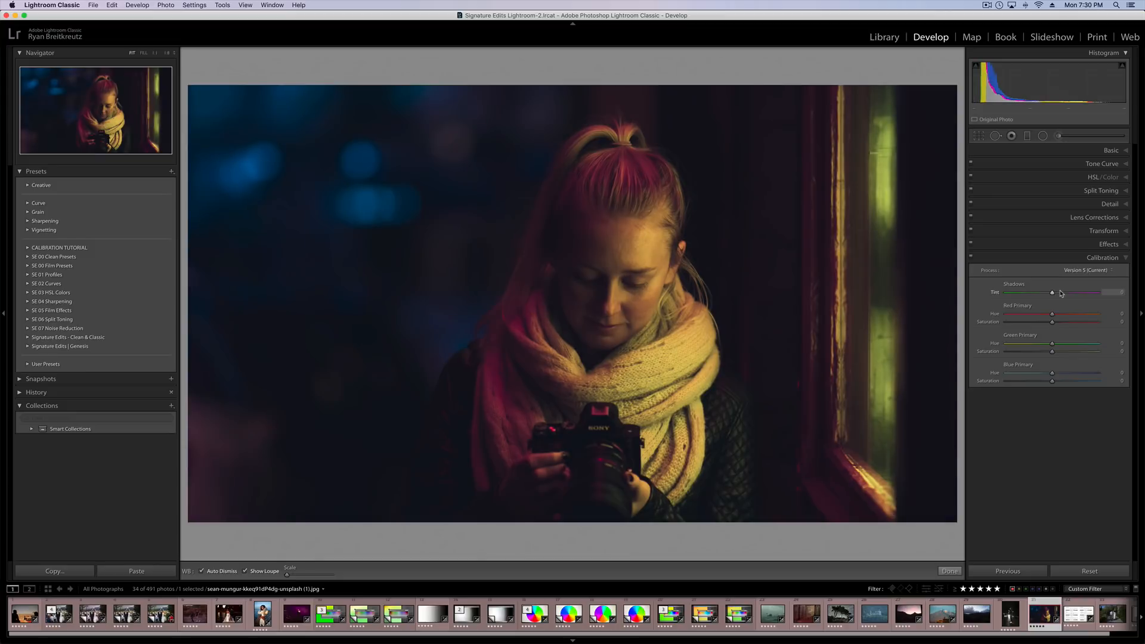
key("super+z")
key("super+z")
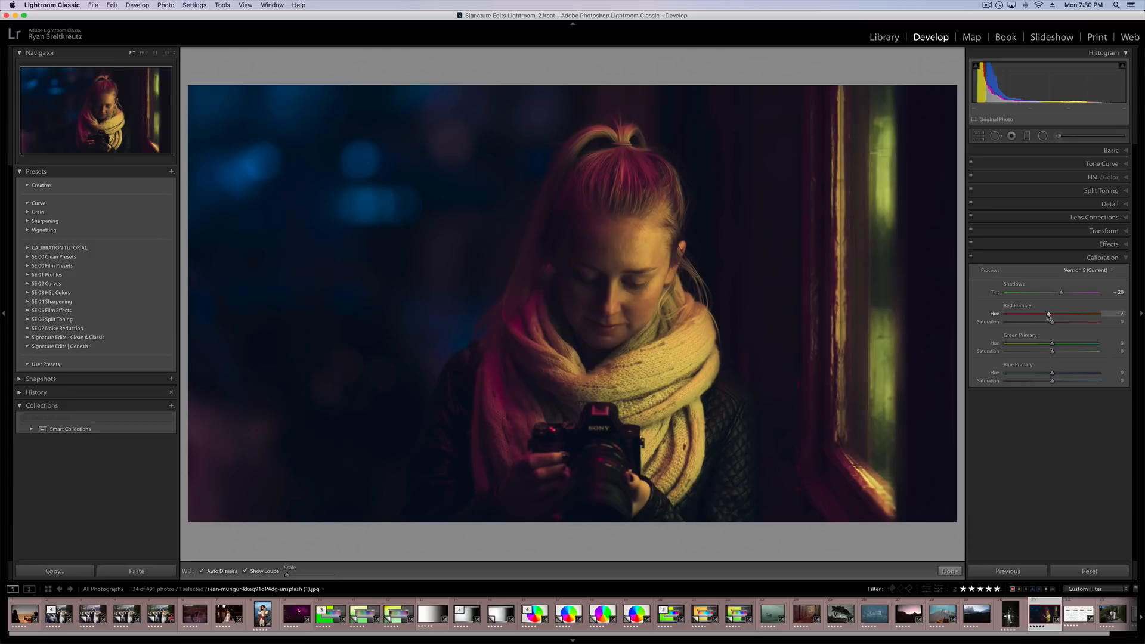
Set Red Primary hue to -9 and saturation to -12, Green Primary saturation to -65 and Blue Primary saturation to +89, comparing with Calibration off.
left_click_drag(1030, 317, 1120, 324)
left_click_drag(1056, 321, 1095, 382)
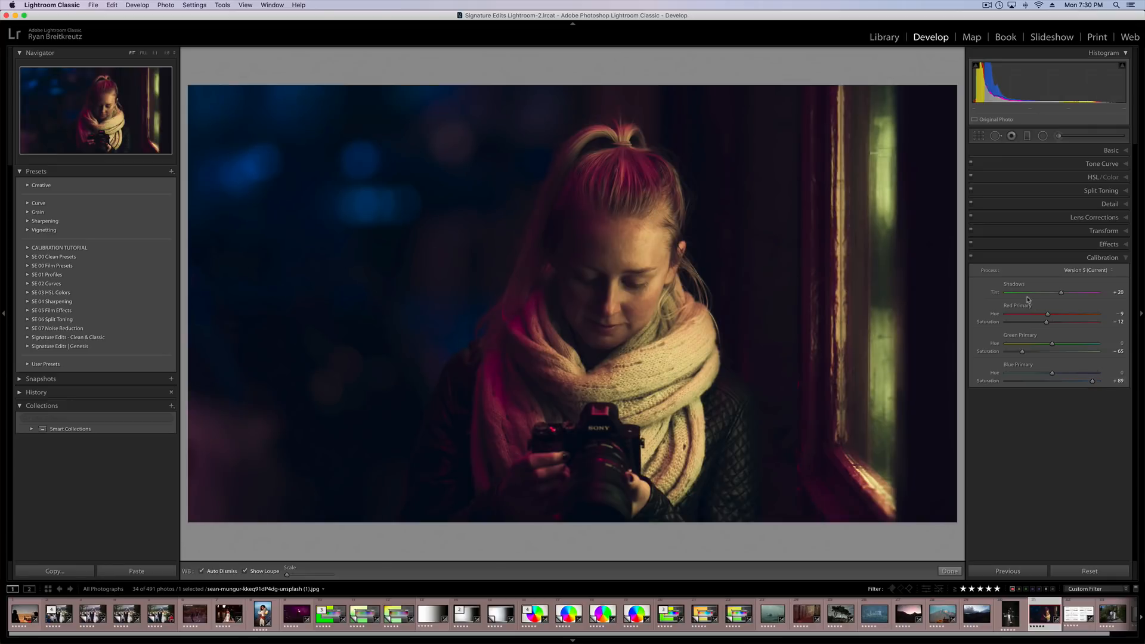
left_click(971, 258)
left_click(971, 258)
left_click(970, 258)
left_click(970, 258)
left_click(970, 258)
left_click(970, 258)
Set Green Primary saturation to -49 and Blue Primary saturation to +90, and compare the woman's photo with and without Calibration.
left_click_drag(1024, 351, 1030, 352)
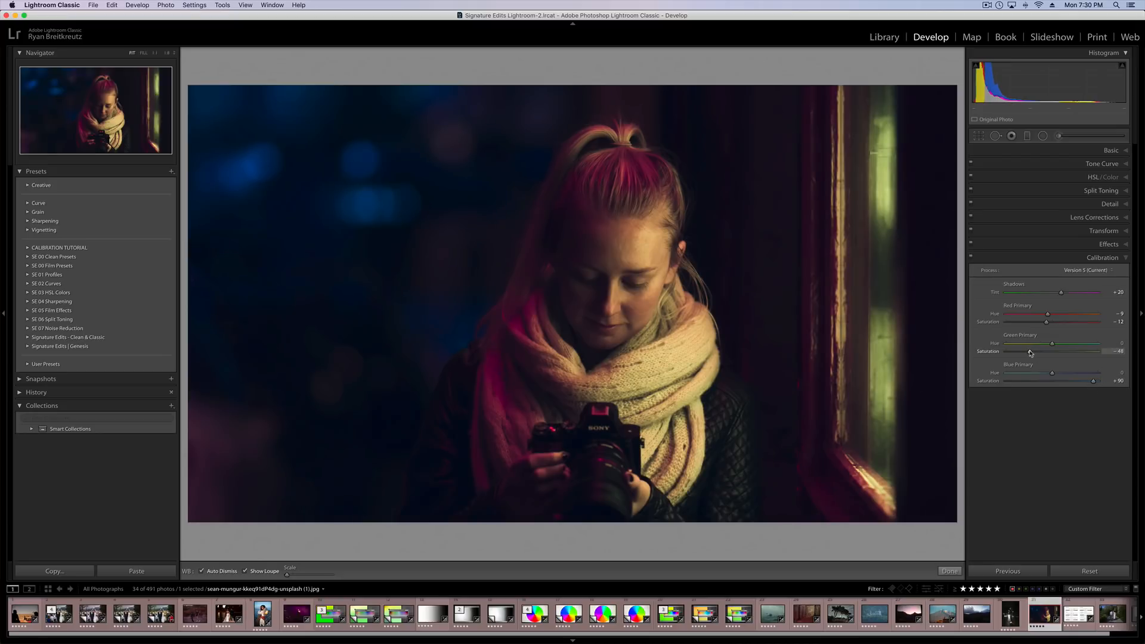
left_click(971, 258)
left_click(971, 258)
left_click(970, 259)
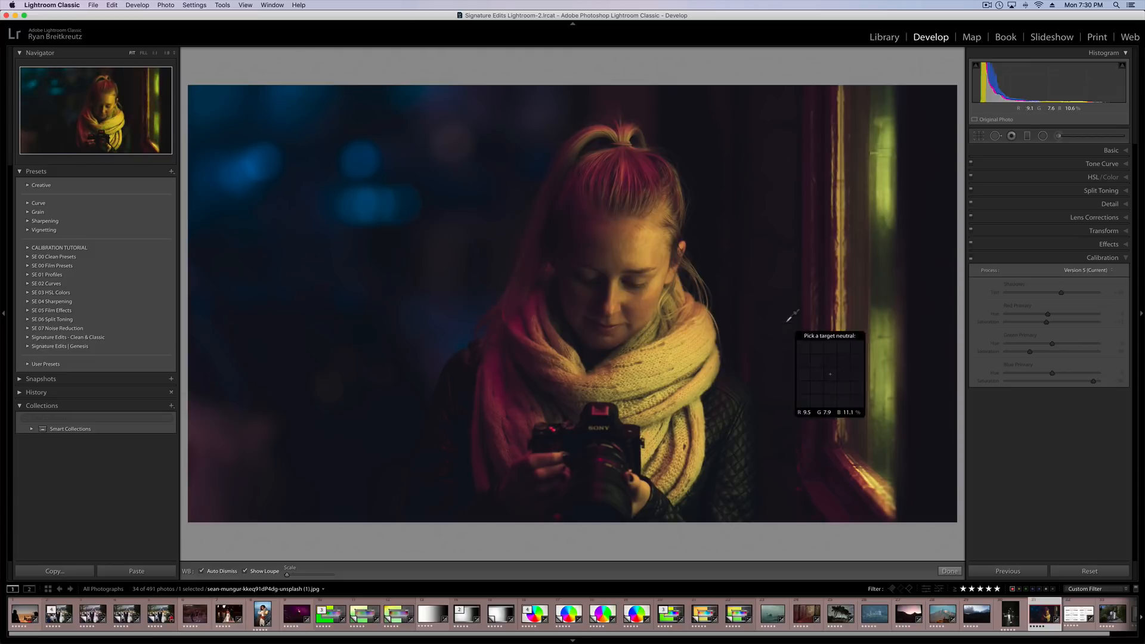
left_click(971, 259)
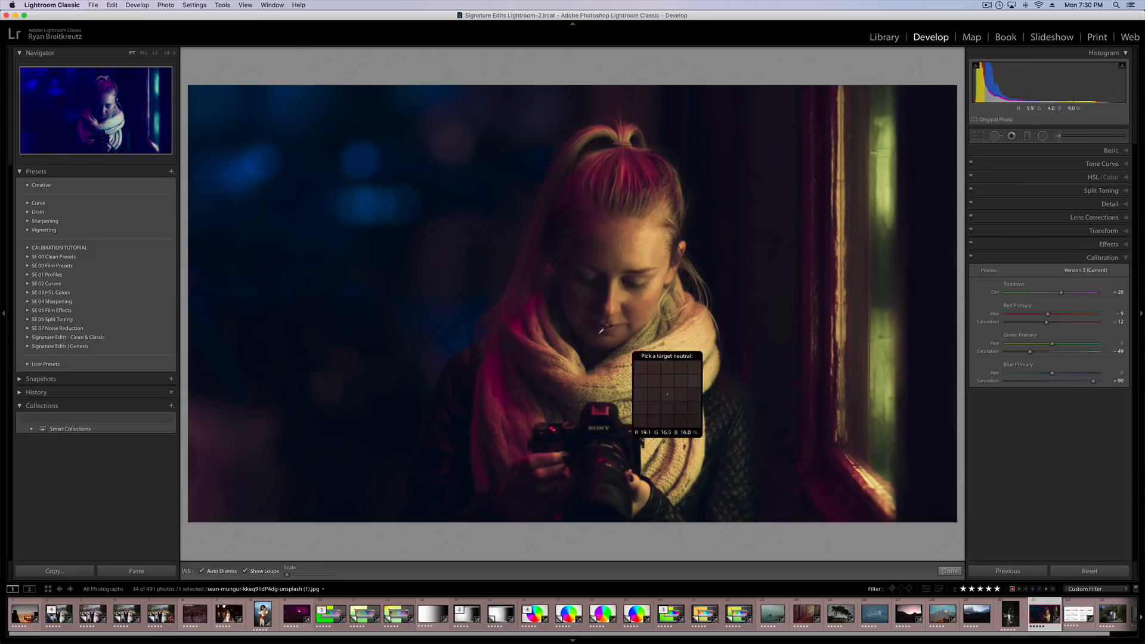
Open the night street photo of the praying man and set its Temp to 3,206 and Tint to +22.
left_click(1009, 613)
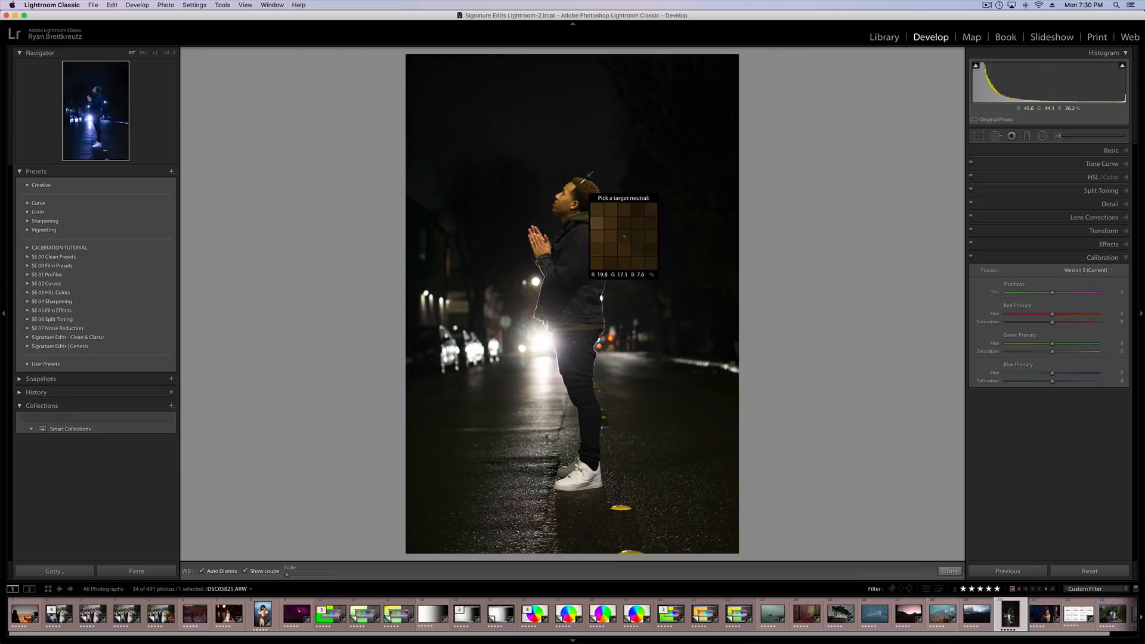
left_click(1111, 150)
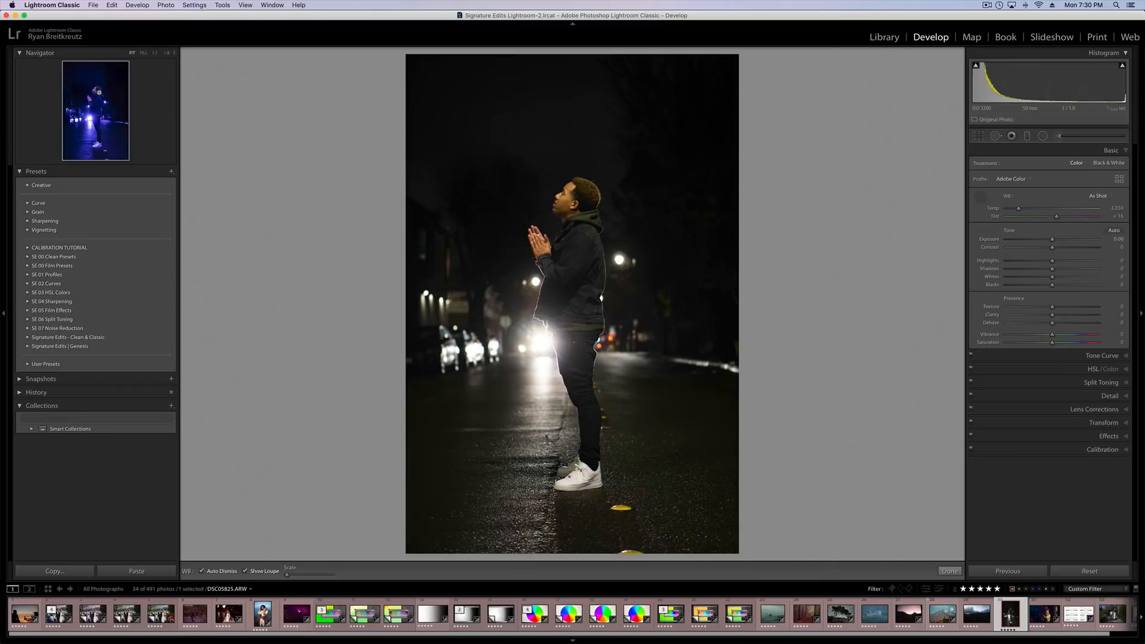
left_click(98, 92)
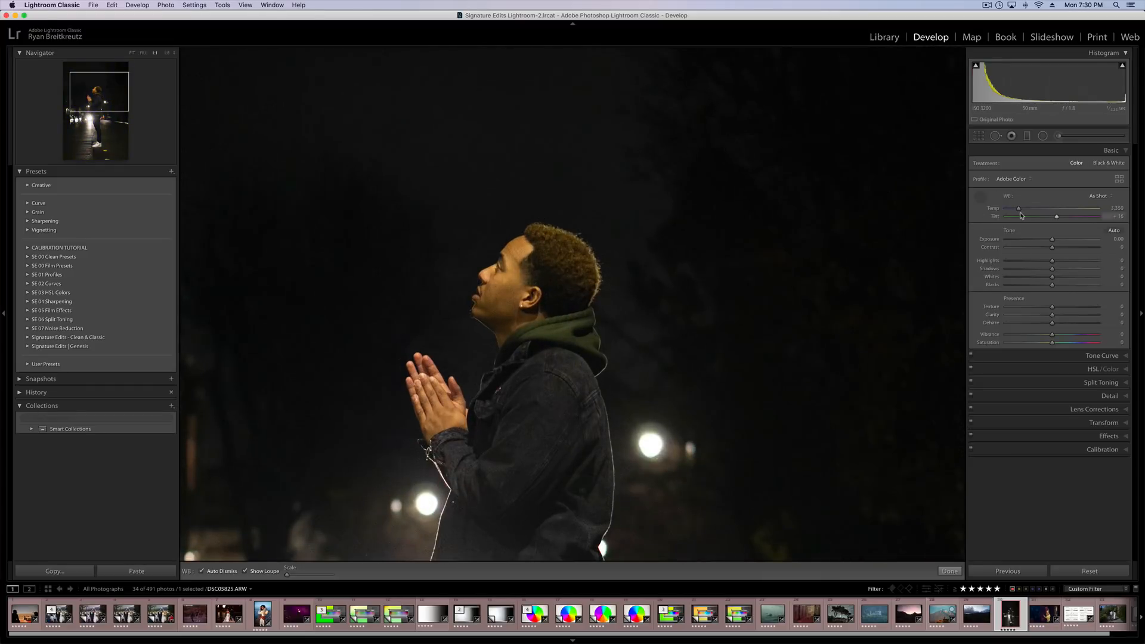
left_click_drag(1020, 209, 1059, 219)
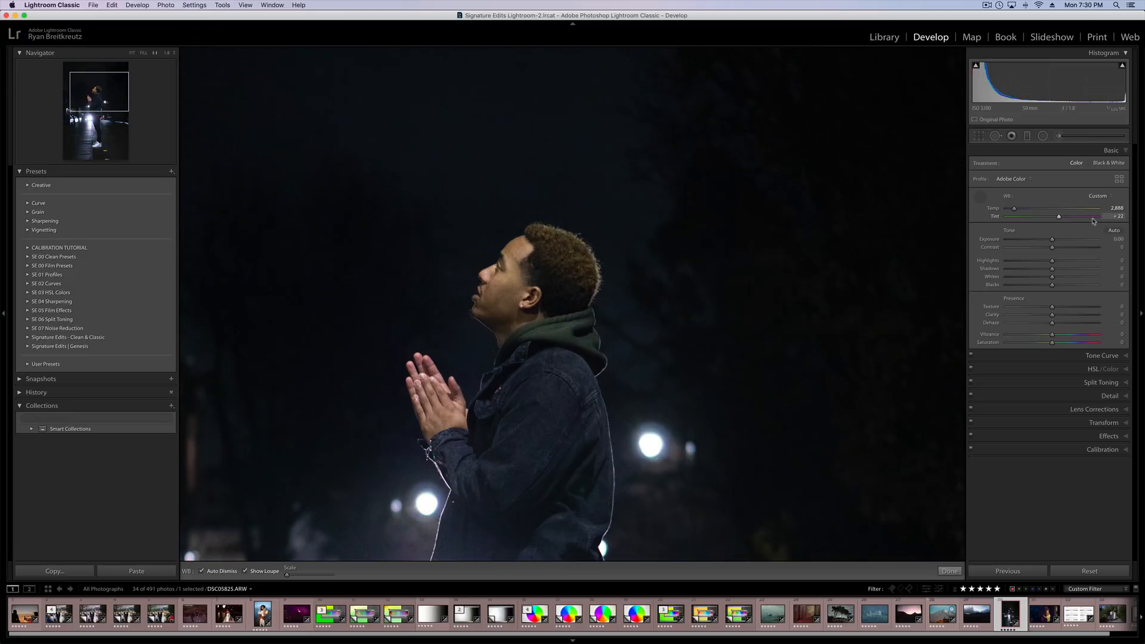
left_click(132, 53)
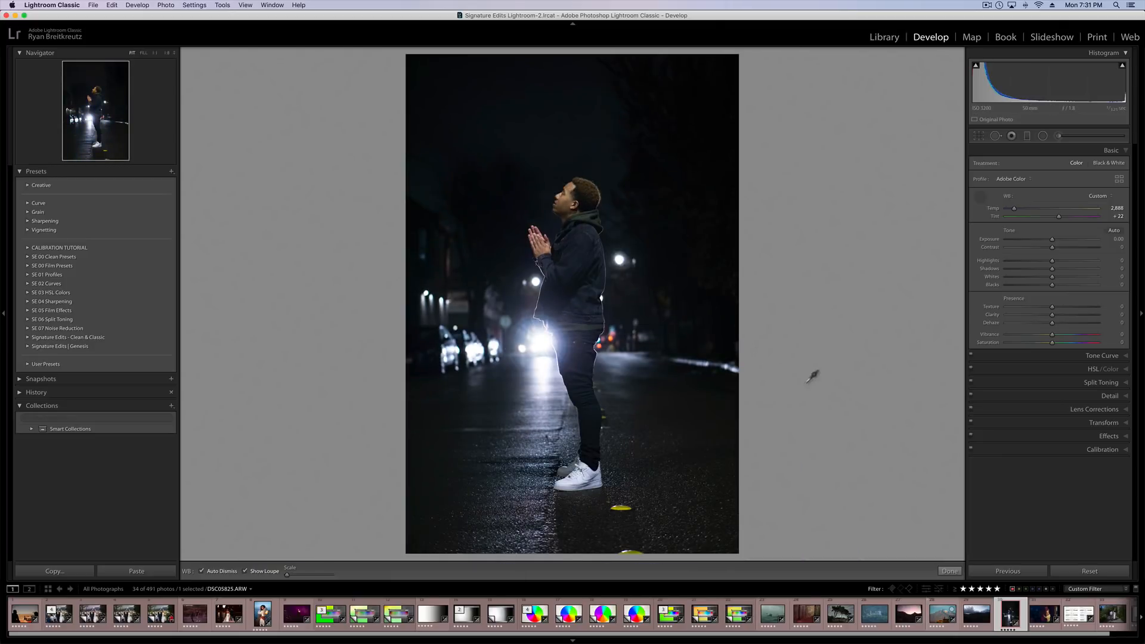
left_click(1018, 211)
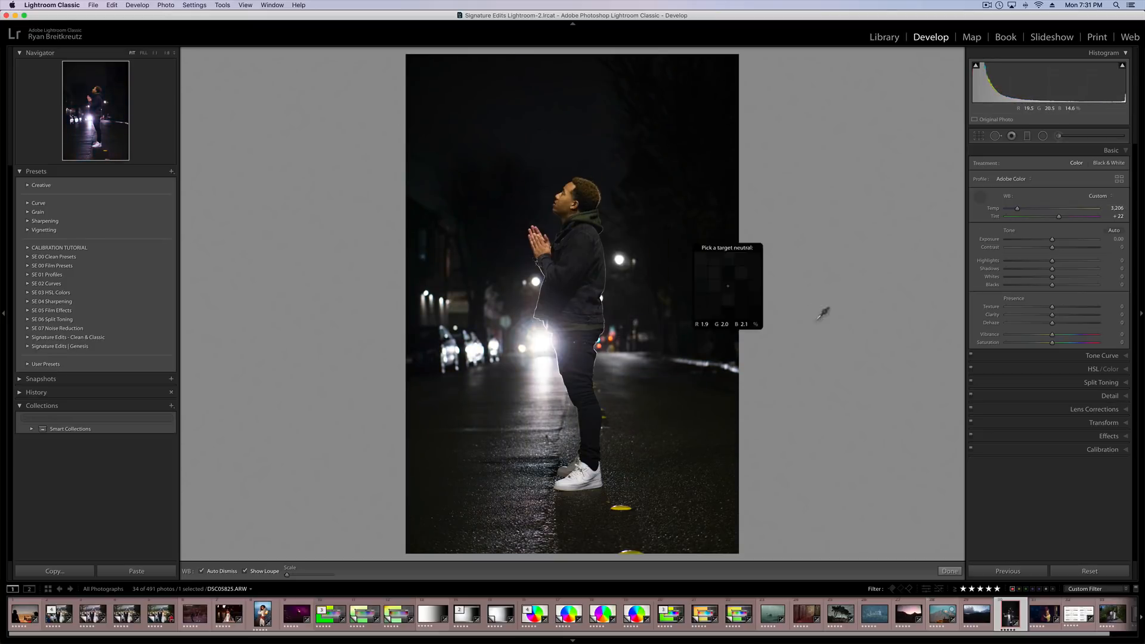
In Calibration, set Red Primary saturation to +29, Green Primary hue to +15 and saturation to -82, Blue Primary hue to -15 and saturation to +66.
left_click(1101, 452)
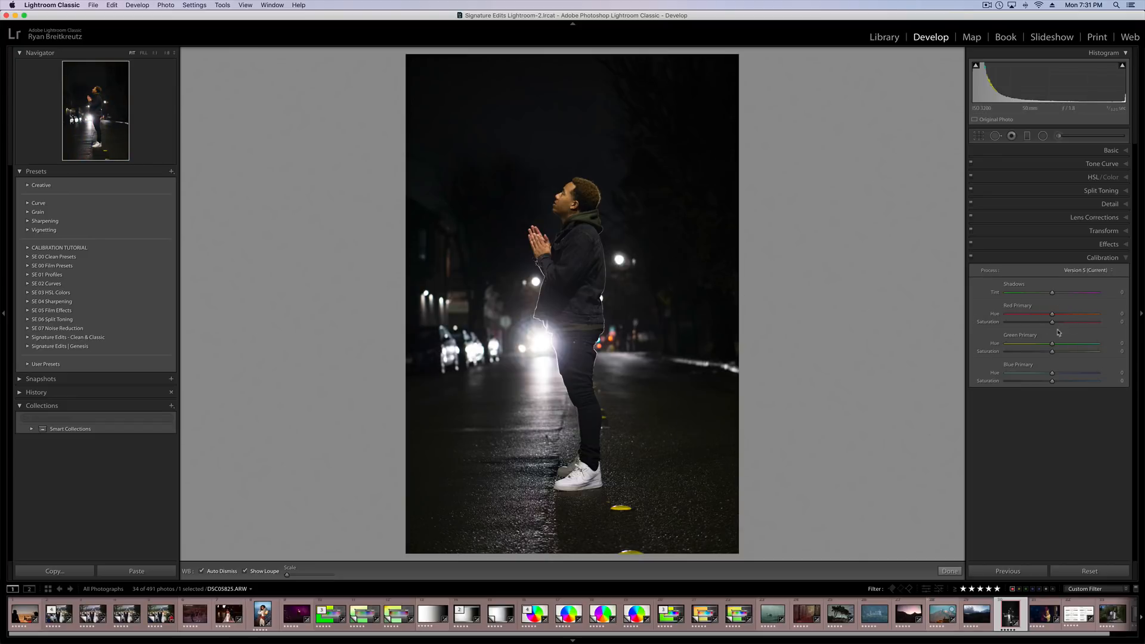
left_click_drag(1052, 346, 1015, 356)
mouse_move(1053, 324)
left_mouse_down()
mouse_move(1077, 325)
mouse_move(1066, 325)
left_mouse_up()
left_click_drag(1057, 383, 1098, 386)
left_click_drag(1052, 373, 1045, 376)
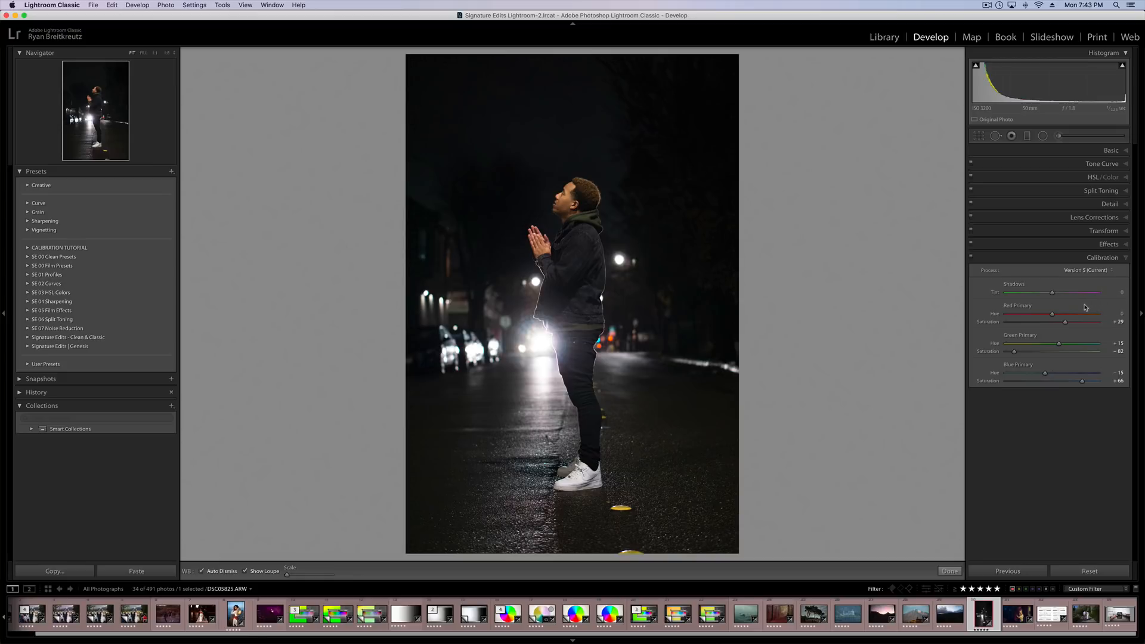
Set Blue Primary hue to +30 and saturation to +100, Red Primary hue to +8 and Green Primary hue to +5 on the street photo.
left_click_drag(1045, 374, 1010, 373)
left_click_drag(1066, 382, 1055, 384)
left_click_drag(1055, 382, 1113, 388)
left_click_drag(1035, 375, 1042, 378)
left_click_drag(1052, 314, 1054, 344)
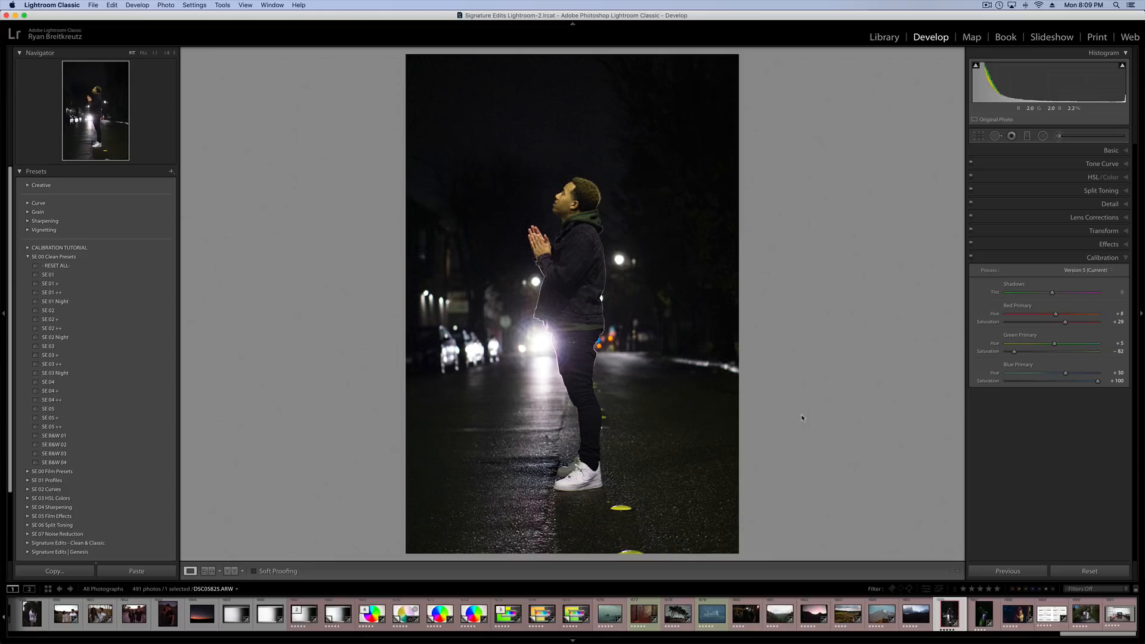
Filter the filmstrip to show only five-star photos with the yellow colour label.
left_click(1020, 589)
left_click(997, 589)
left_click(1020, 589)
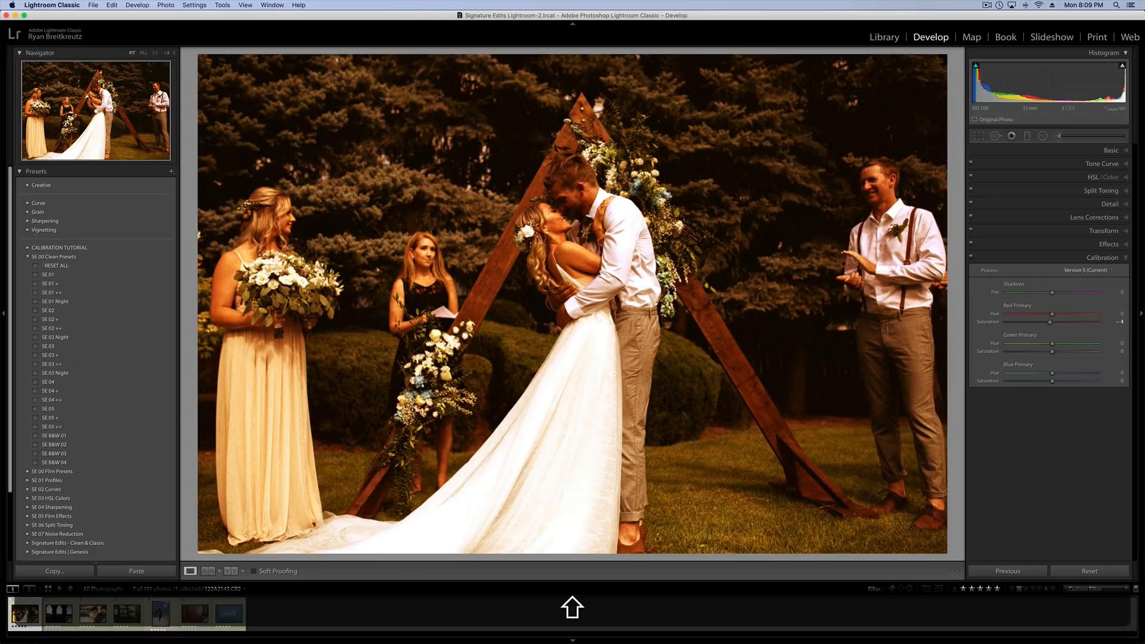
Reset all adjustments on the wedding kiss photo and open the photo of the couple in the red rowing boat.
left_click(1089, 571)
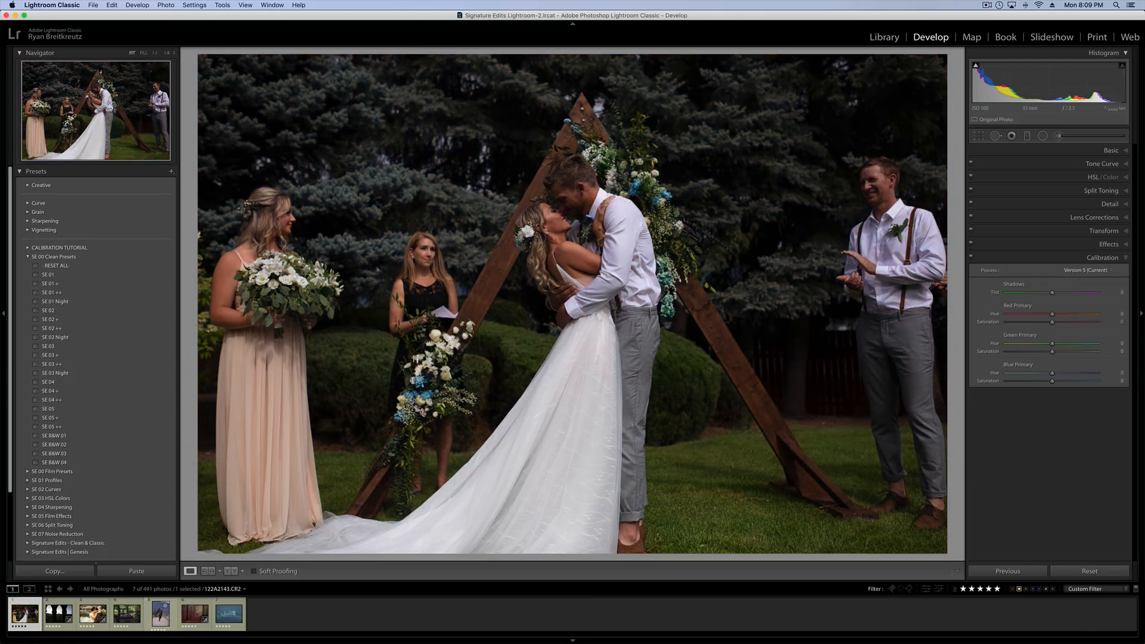
left_click(129, 619)
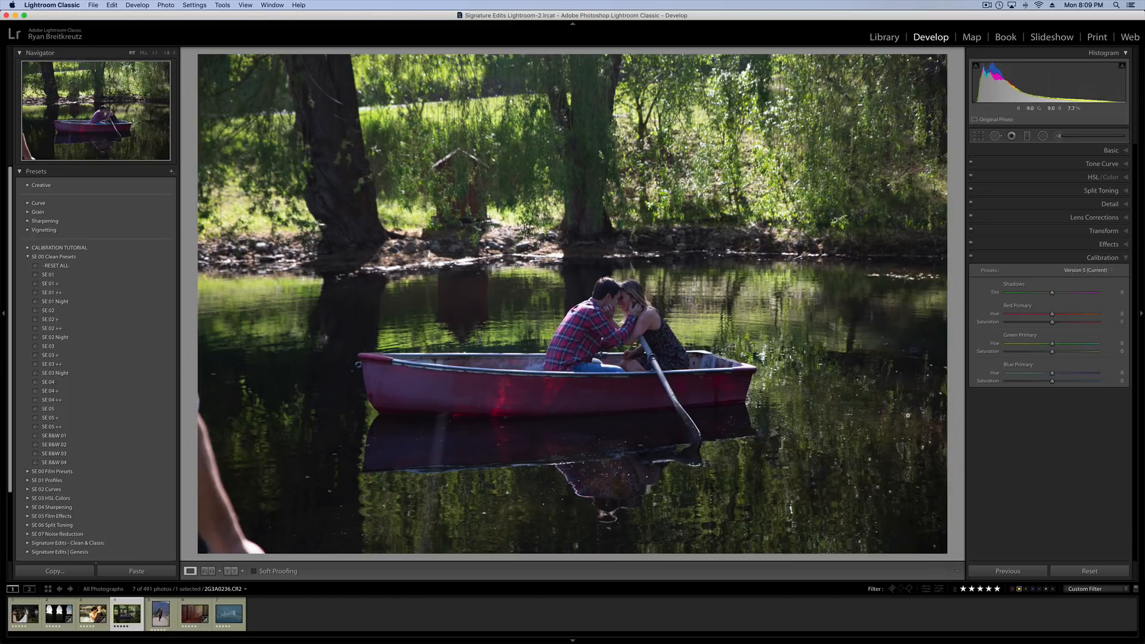
Warm the white balance of the rowing boat photo by setting Temp to 5,420.
left_click(1109, 151)
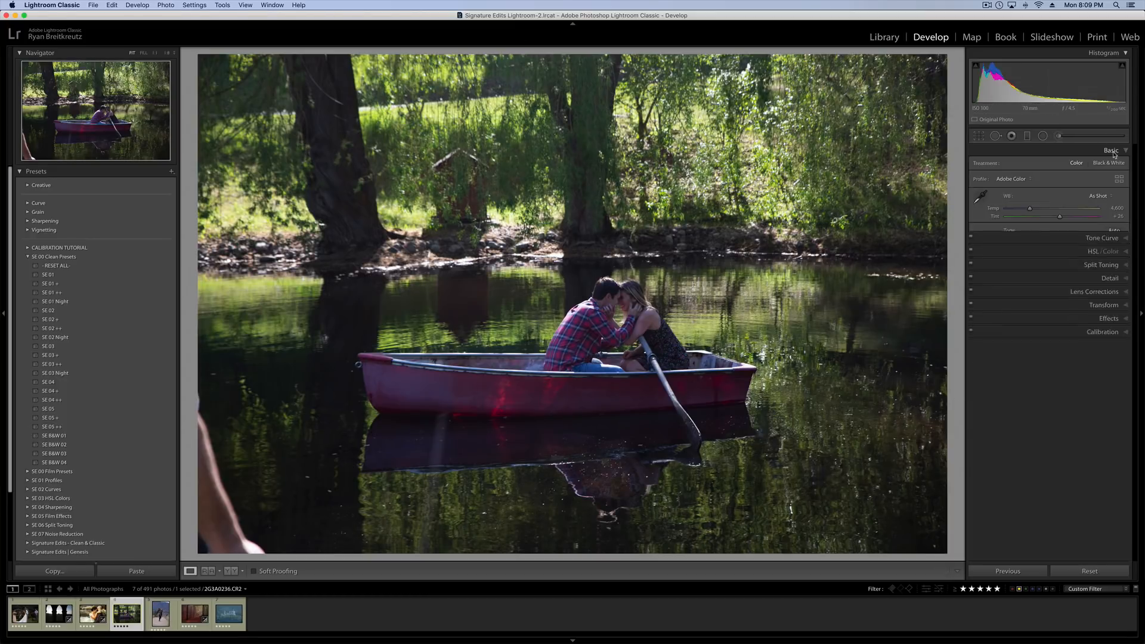
left_click_drag(1037, 209, 1041, 211)
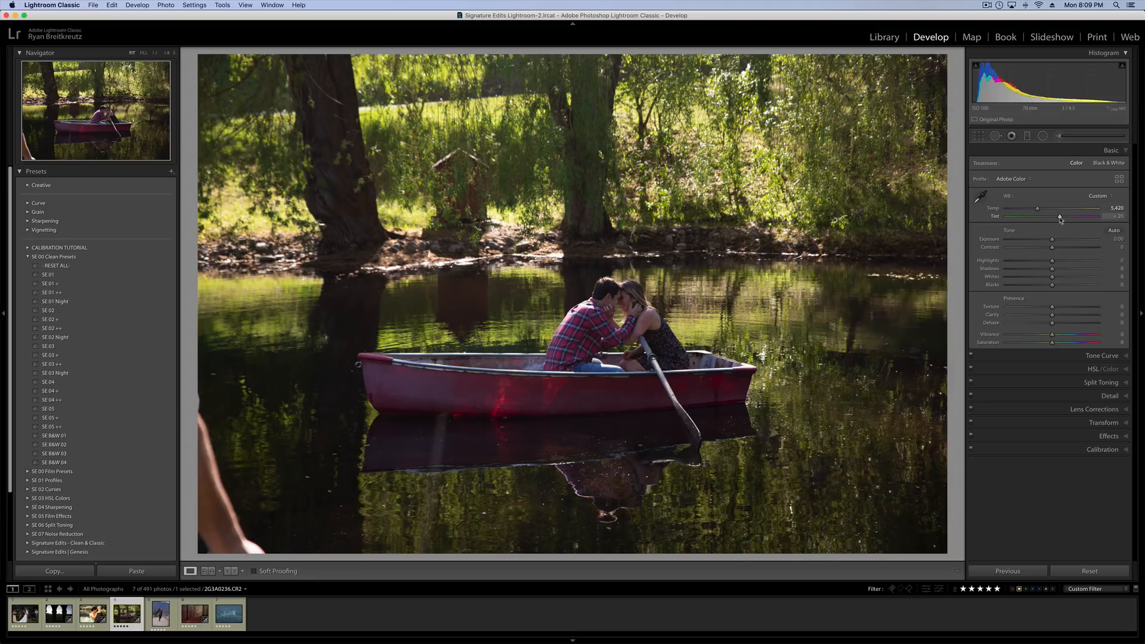
left_click_drag(1060, 219, 1060, 220)
In Calibration, set Green Primary saturation to +100, Blue Primary saturation to -69 and Red Primary saturation to -20.
left_click(1103, 450)
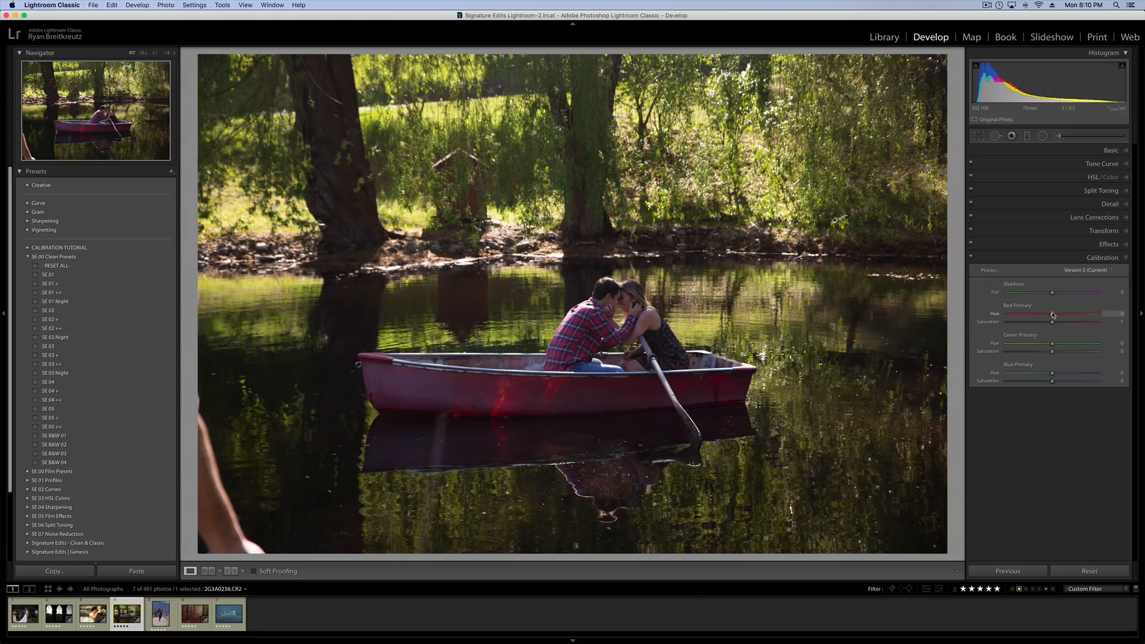
left_click_drag(1052, 352, 1045, 353)
left_click_drag(1077, 356, 1133, 356)
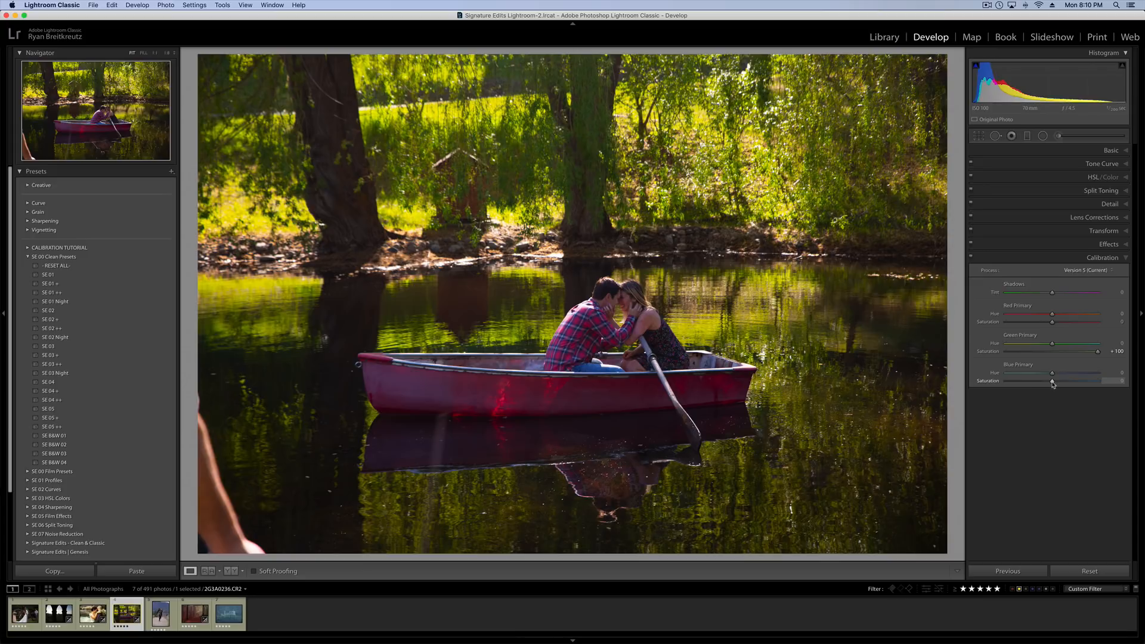
left_click_drag(1053, 383, 1001, 382)
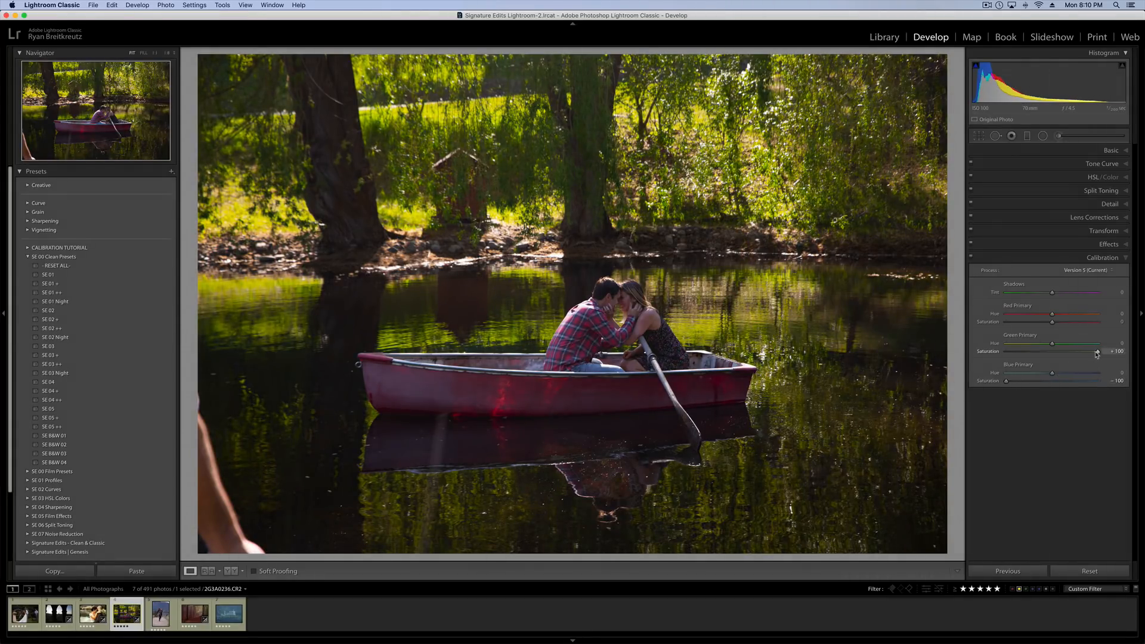
mouse_move(1052, 322)
left_mouse_down()
mouse_move(1025, 324)
mouse_move(1043, 326)
left_mouse_up()
left_click_drag(1008, 383, 1028, 384)
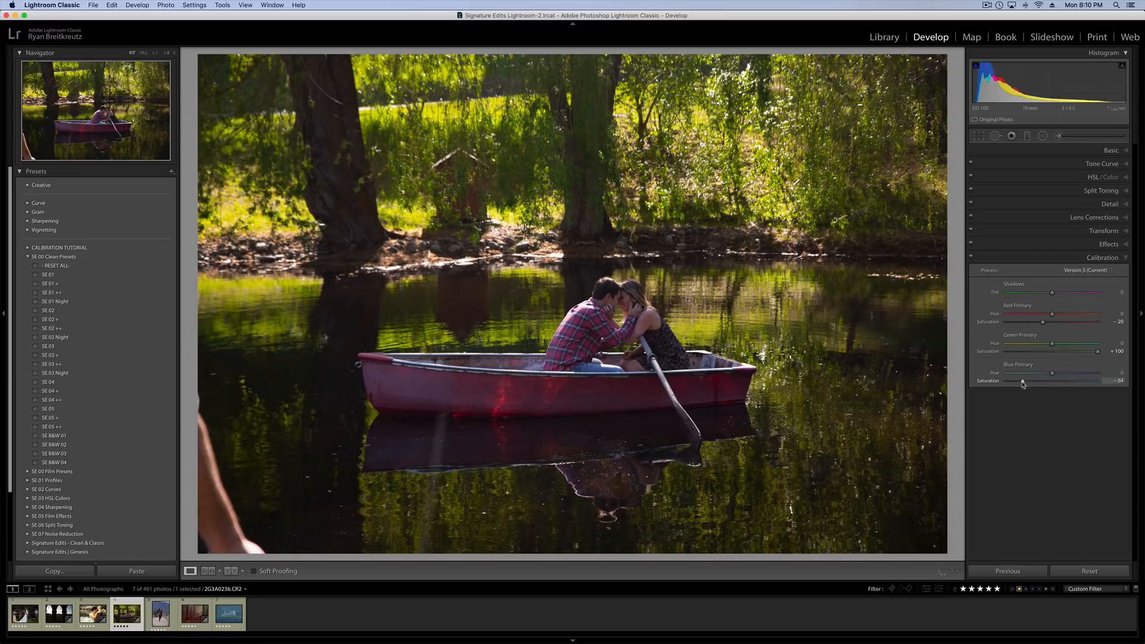
Compare the whole boat photo with and without the Calibration adjustments.
left_click(971, 258)
left_click(971, 258)
left_click(971, 258)
left_click(971, 258)
left_click(972, 258)
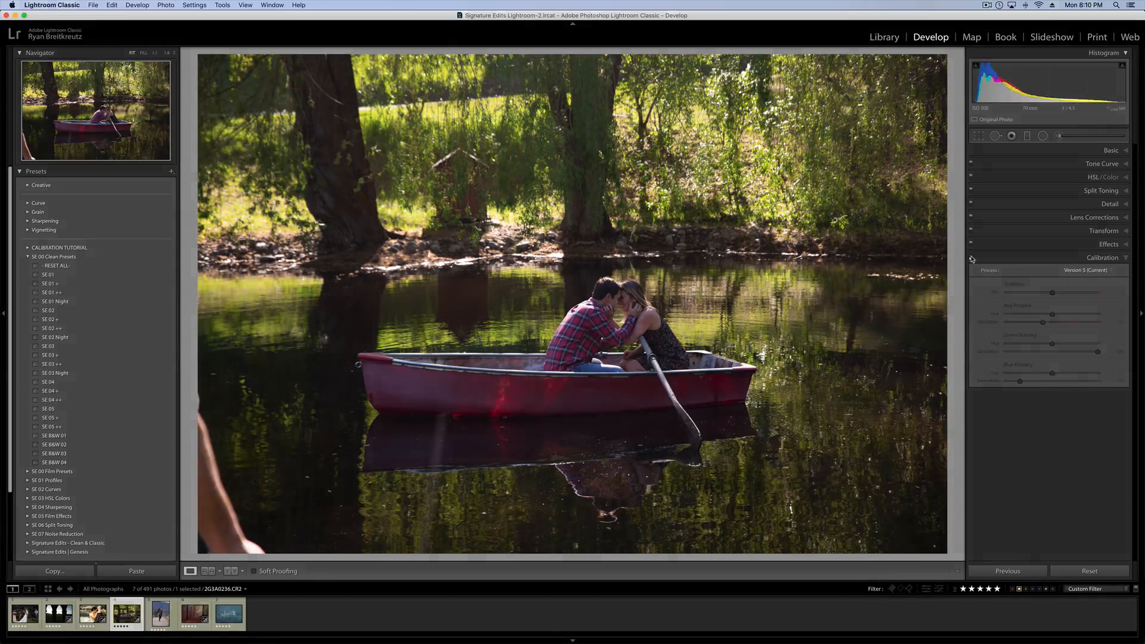
left_click(972, 258)
left_click(972, 259)
left_click(971, 259)
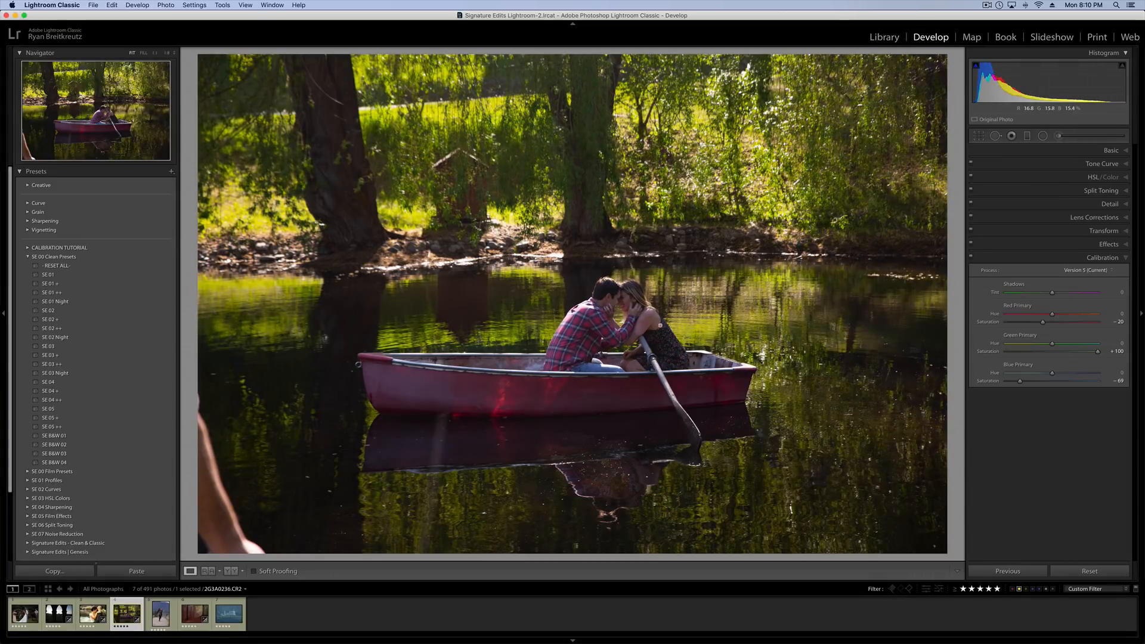
Zoom in on the couple and compare their skin and clothing with Calibration off and on, leaving it on.
left_click_drag(632, 317, 671, 252)
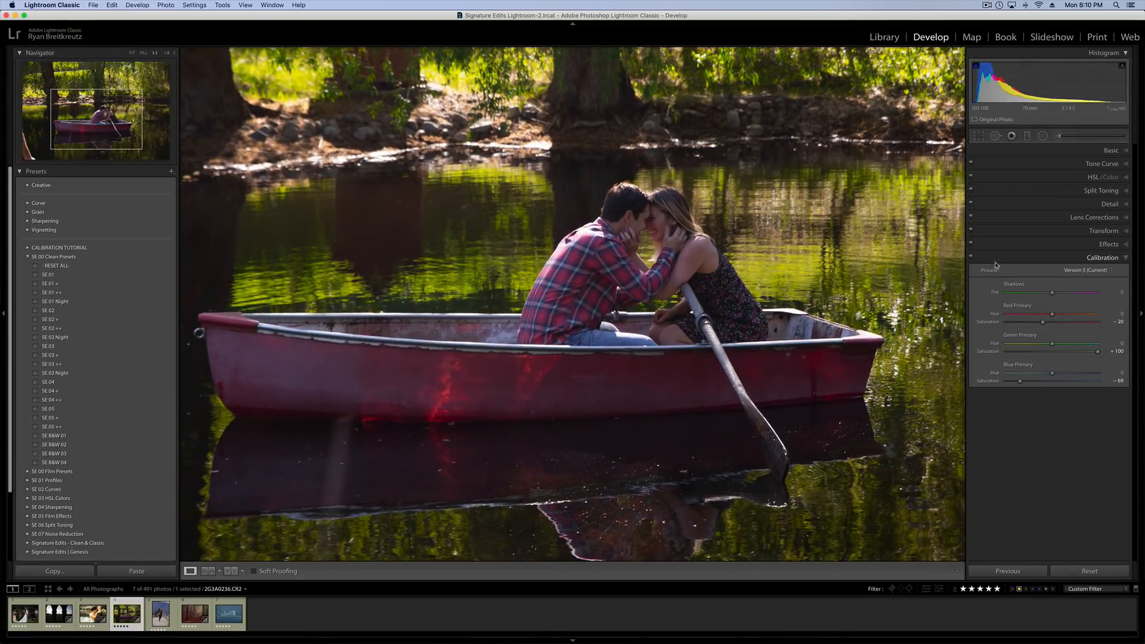
left_click(972, 258)
left_click(971, 259)
left_click(972, 257)
left_click(971, 258)
left_click(971, 258)
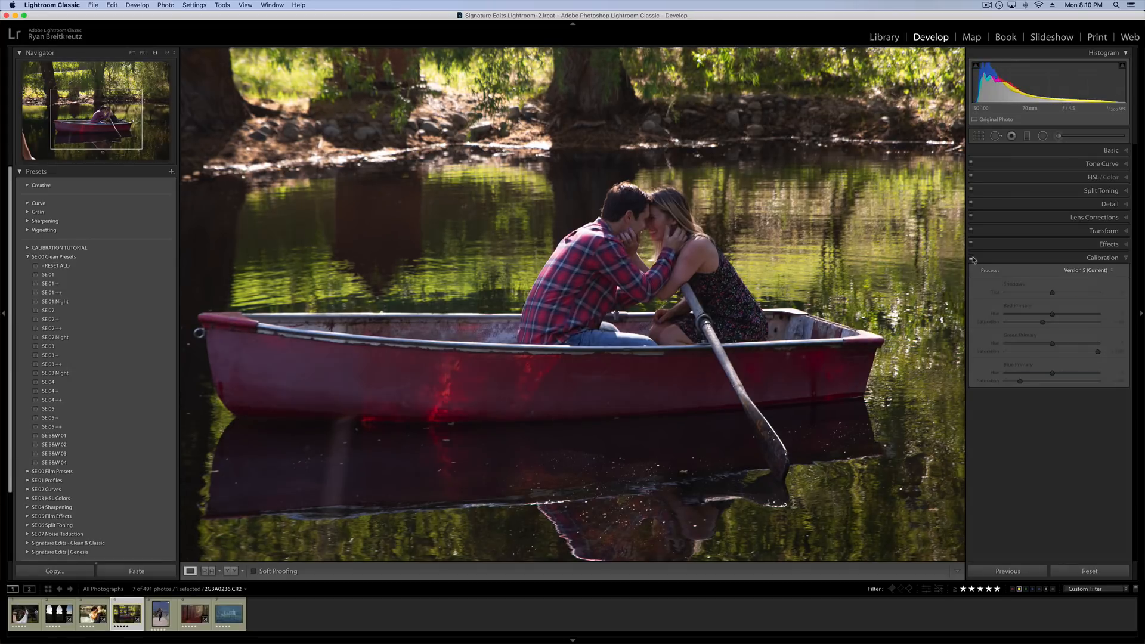
left_click(972, 258)
left_click(971, 258)
key("v")
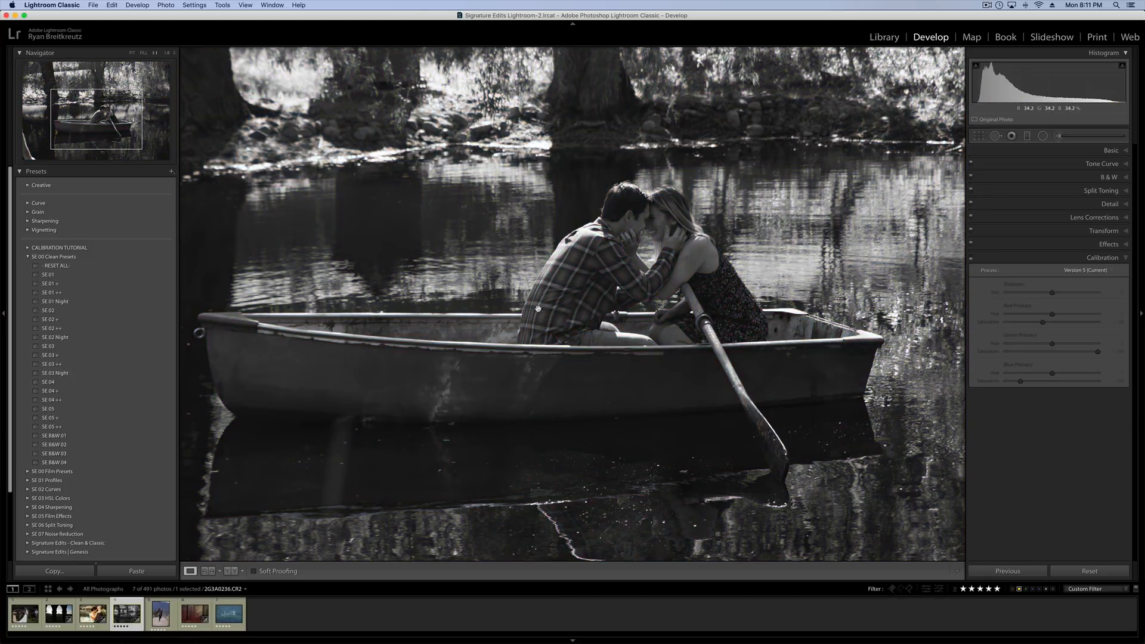
key("v")
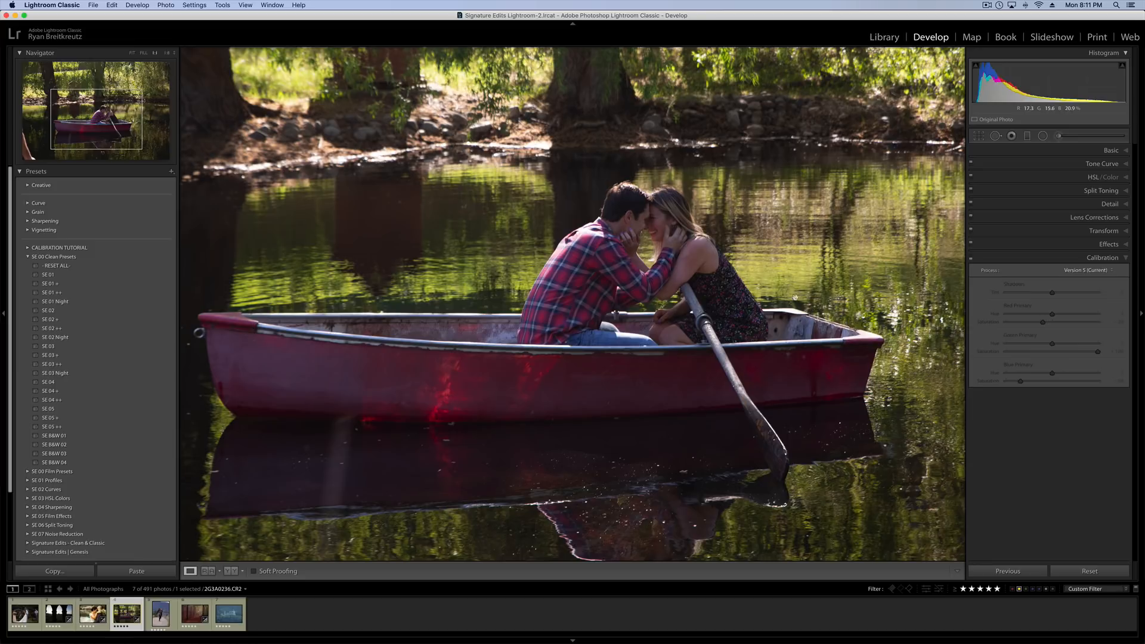
left_click(972, 258)
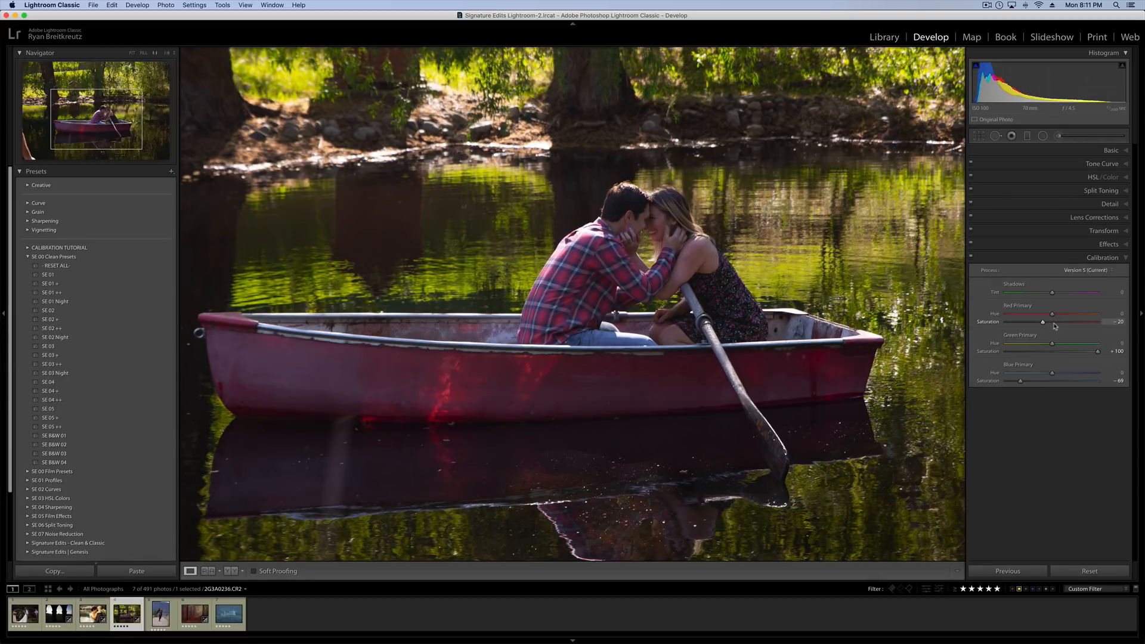
Set Blue Primary hue to -27 and saturation to -47, Green Primary hue to +53 and Red Primary saturation to -19.
key("z")
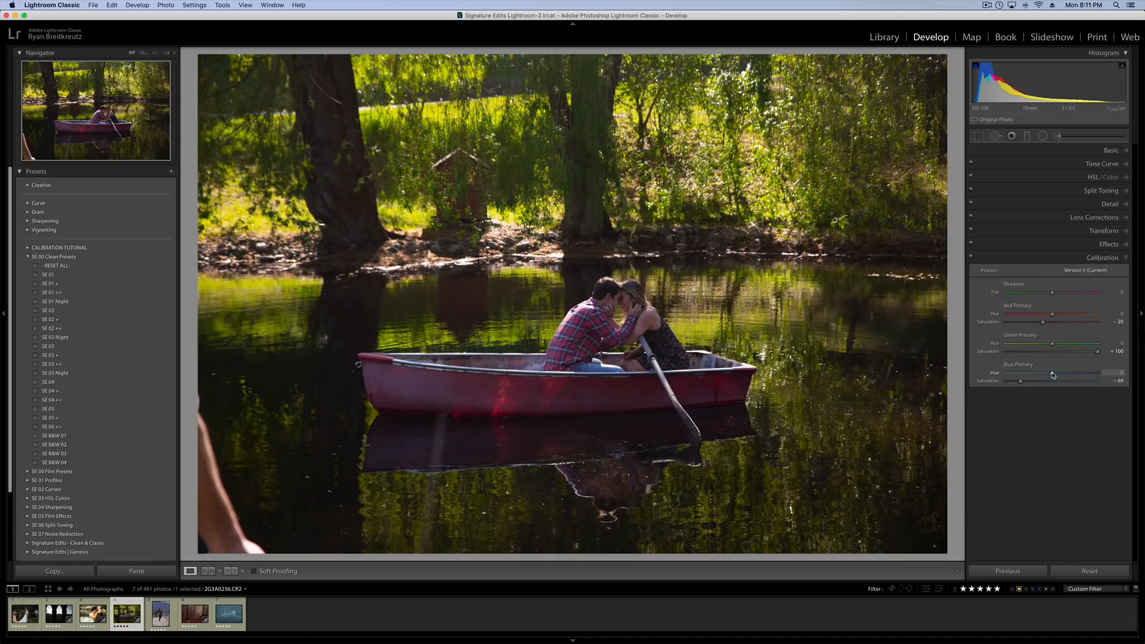
left_click_drag(1053, 375, 968, 378)
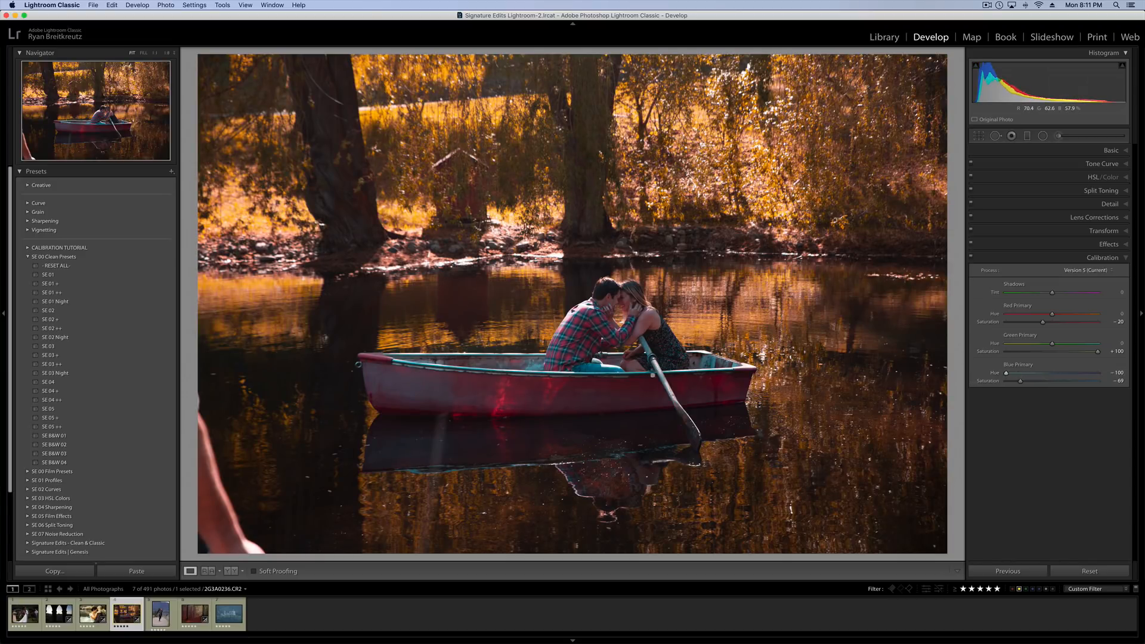
left_click_drag(1008, 373, 1048, 376)
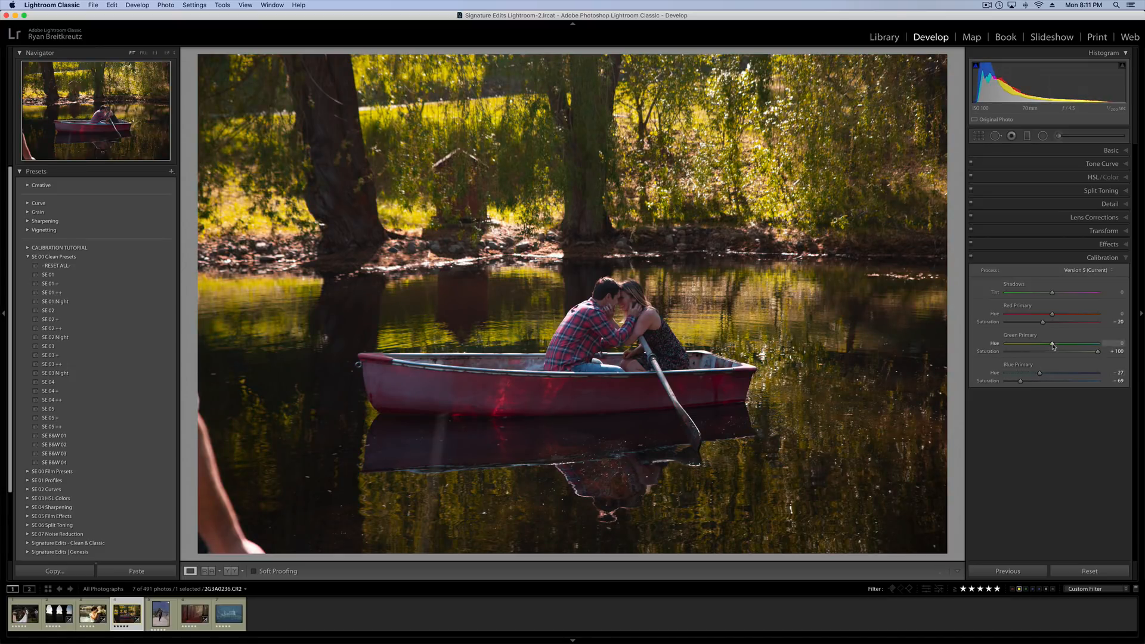
left_click_drag(1053, 345, 1082, 346)
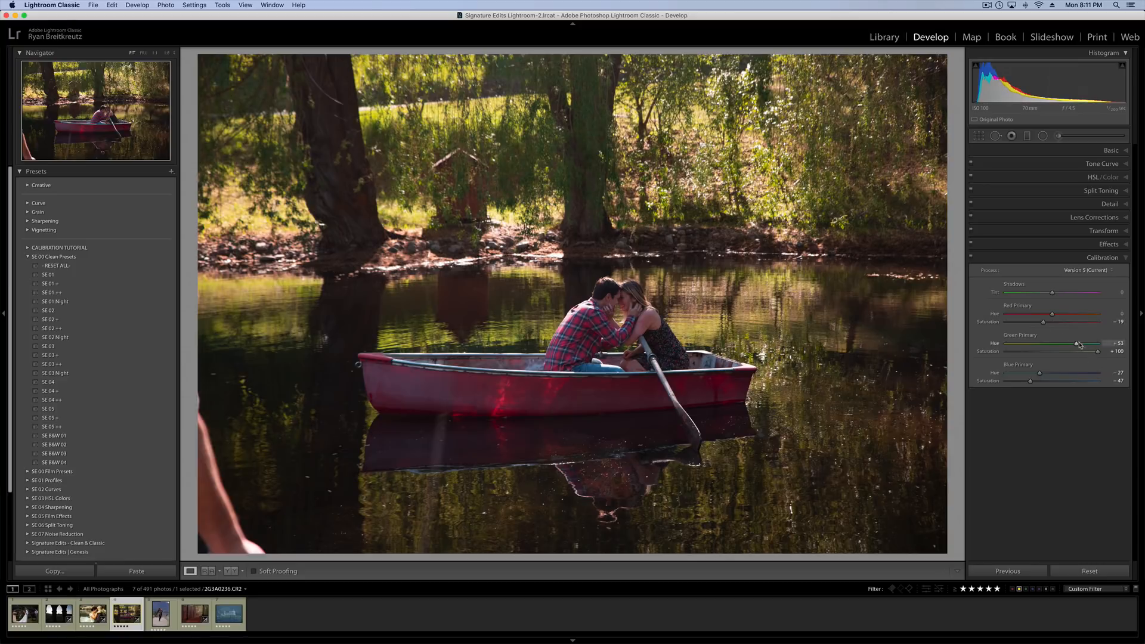
Check the couple up close while setting the Red Primary hue to +45.
left_click(623, 293)
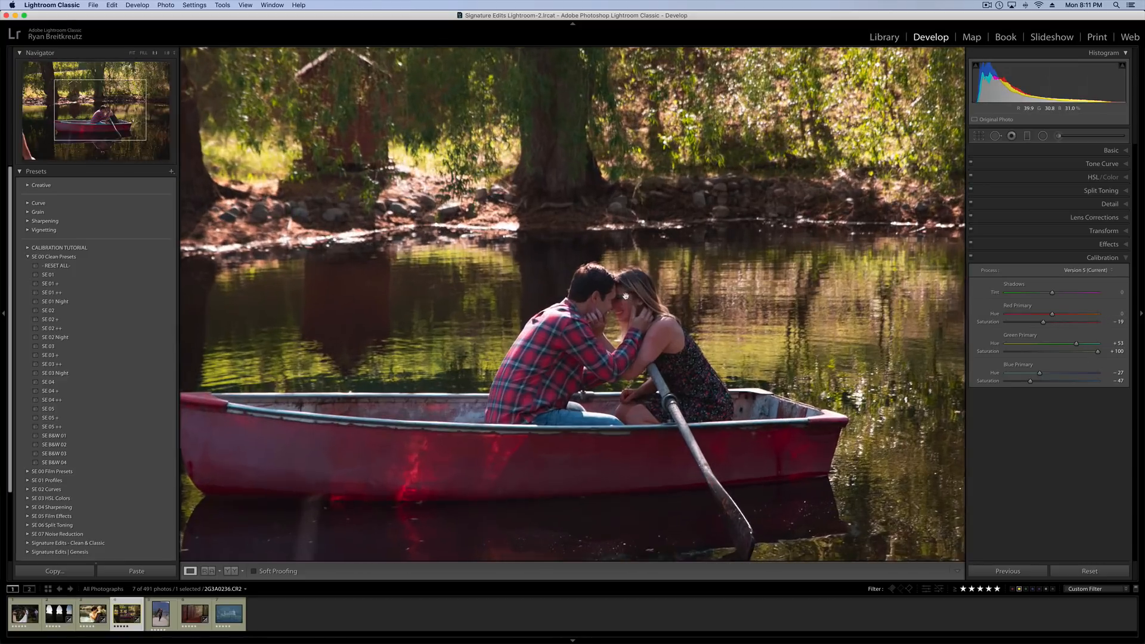
left_click_drag(655, 350, 658, 269)
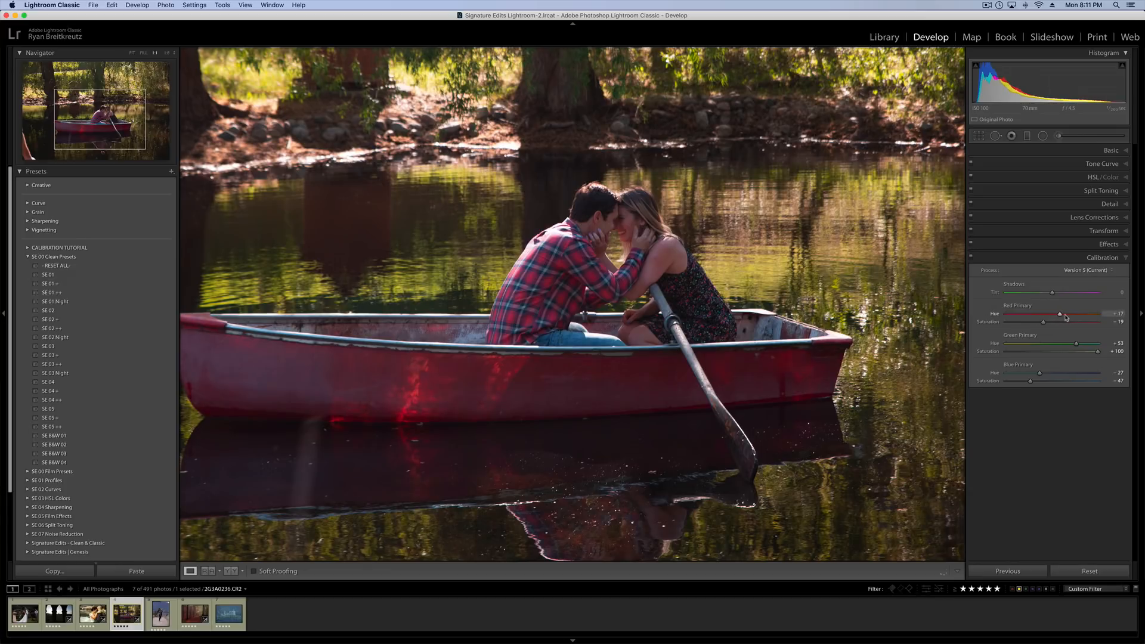
mouse_move(1066, 318)
left_mouse_down()
mouse_move(1113, 317)
mouse_move(1073, 319)
left_mouse_up()
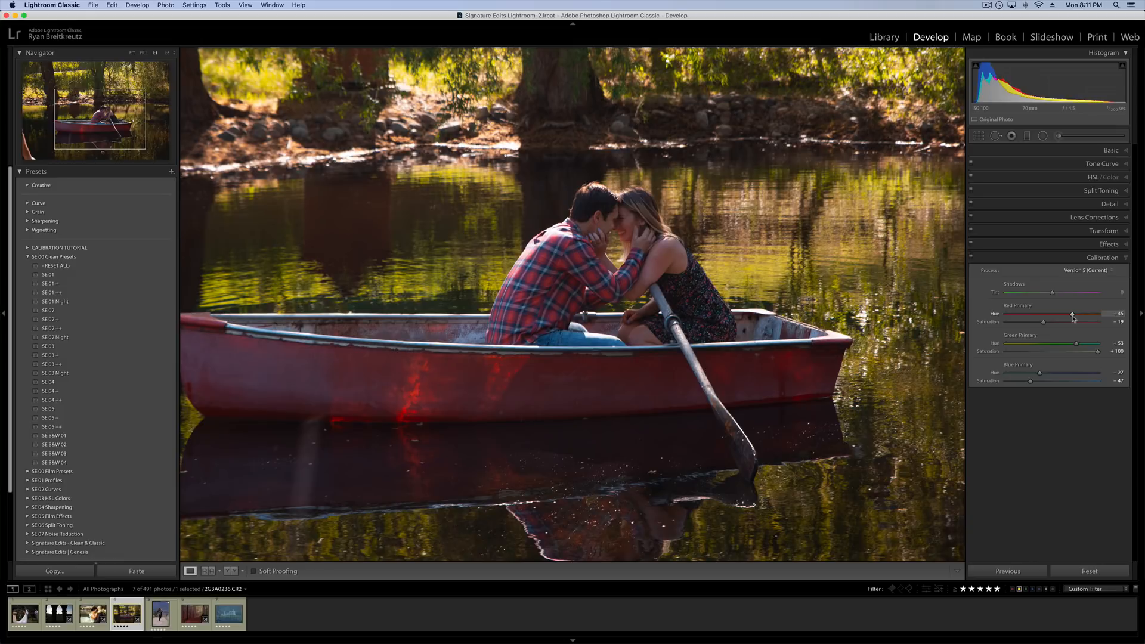
key("z")
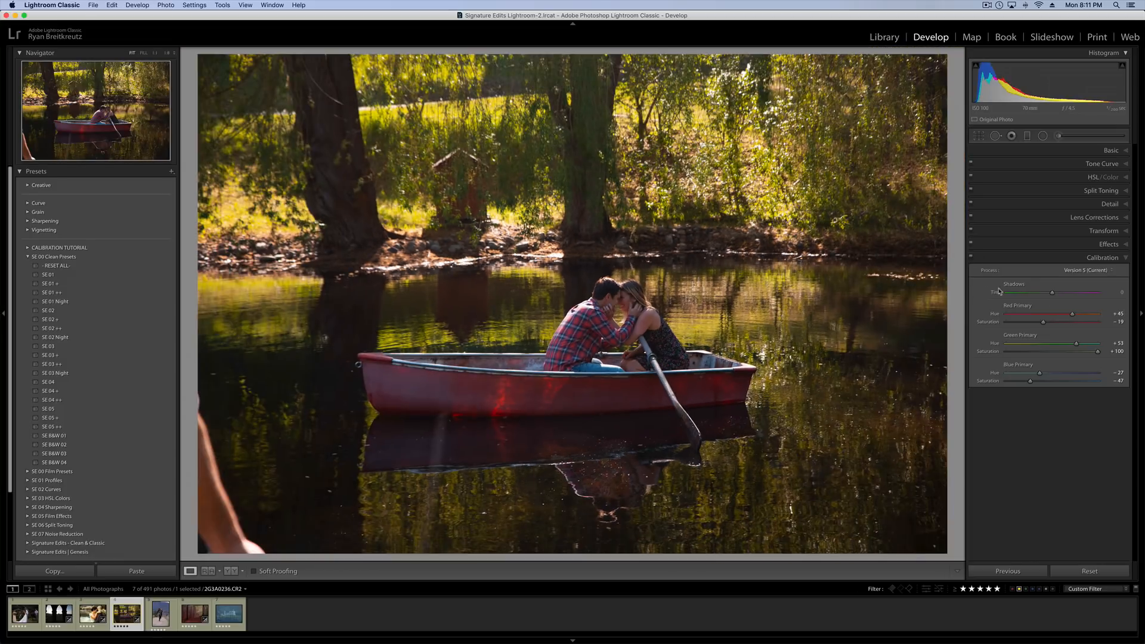
Compare the photo with Calibration off and on, both in full view and zoomed in on the couple.
left_click(971, 258)
left_click(971, 258)
left_click(971, 258)
left_click(971, 258)
left_click(623, 335)
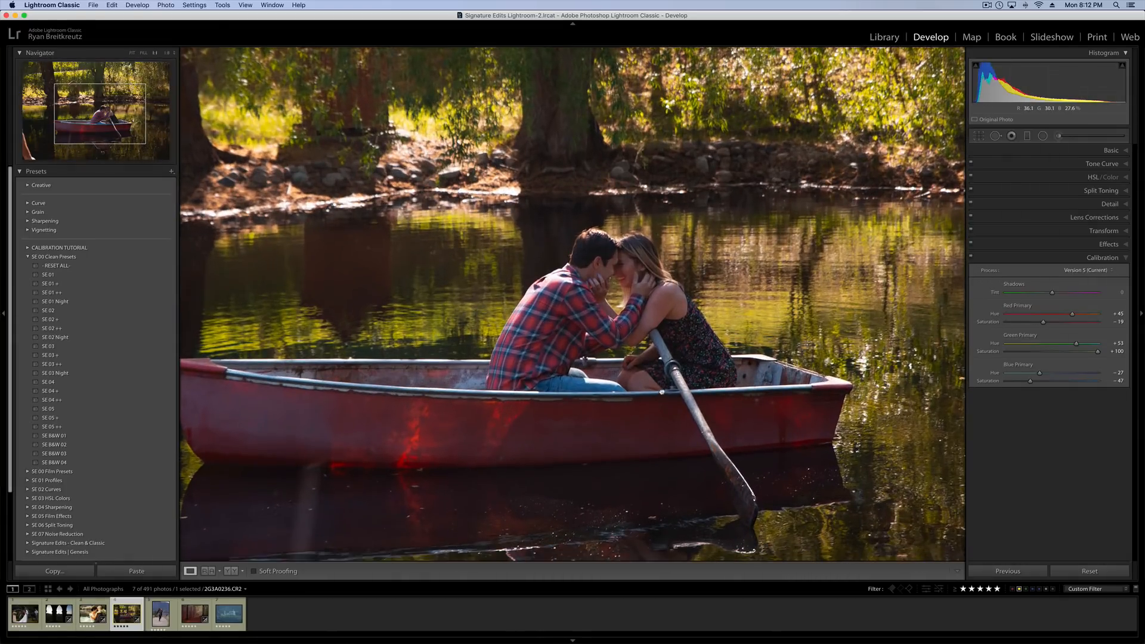
left_click_drag(623, 335, 651, 283)
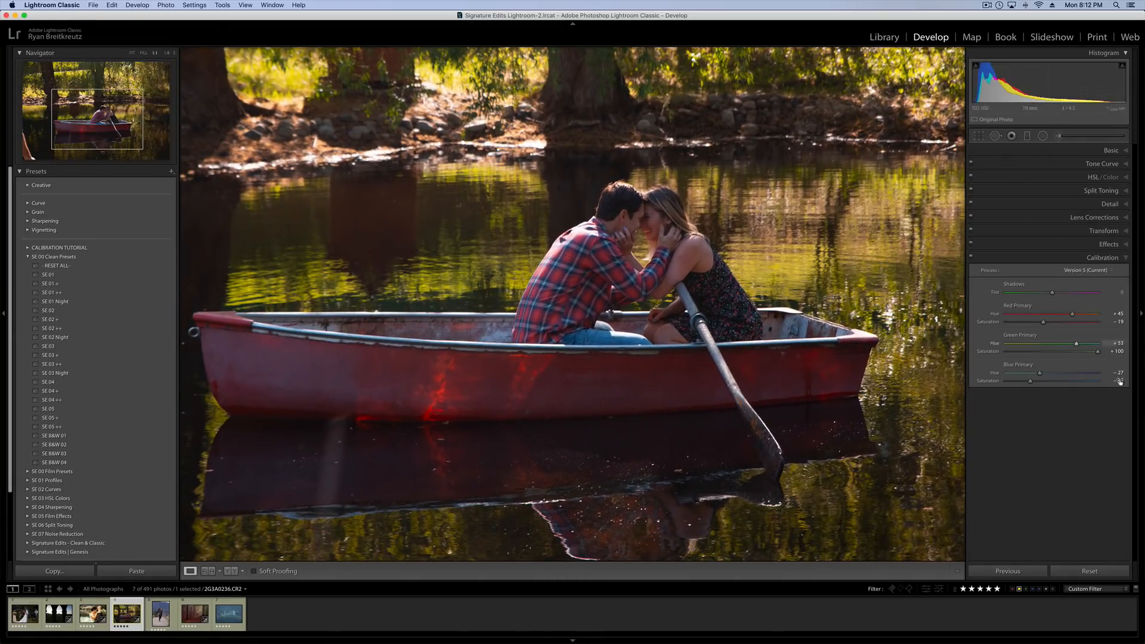
left_click(972, 259)
left_click(972, 260)
left_click(972, 256)
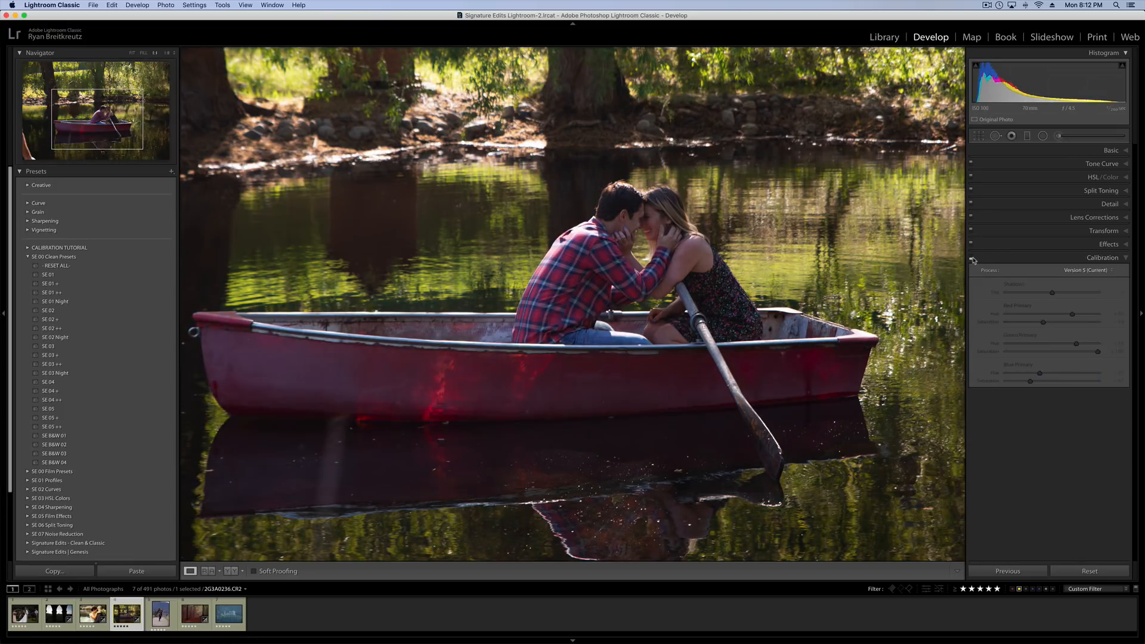
left_click(971, 257)
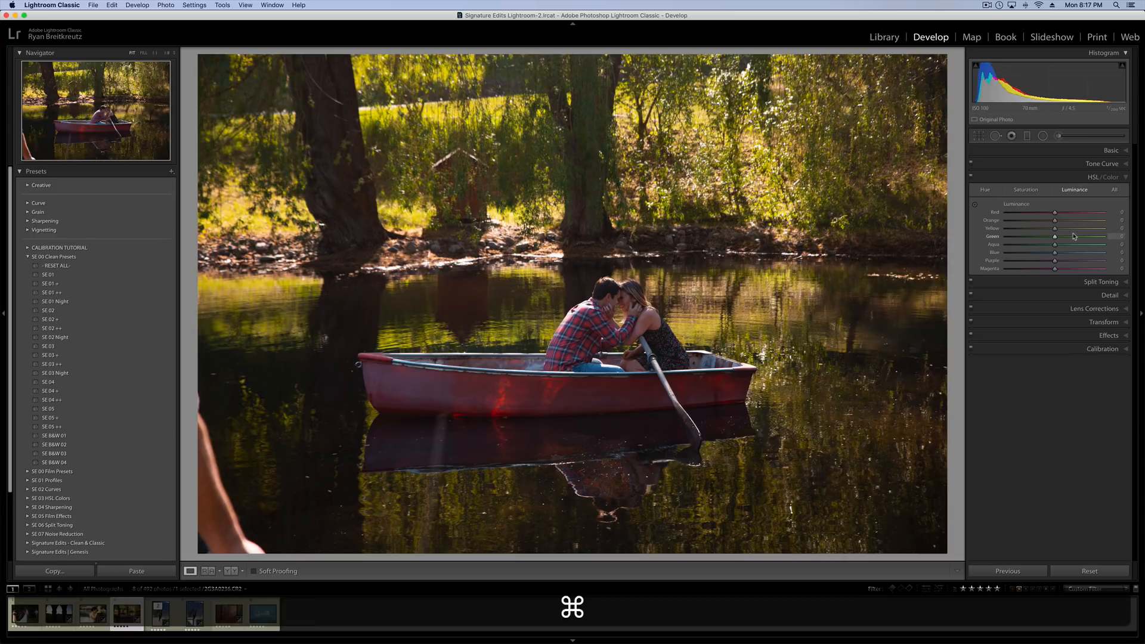
Create a virtual copy of the boat photo and switch off its Calibration adjustments.
key("super+apostrophe")
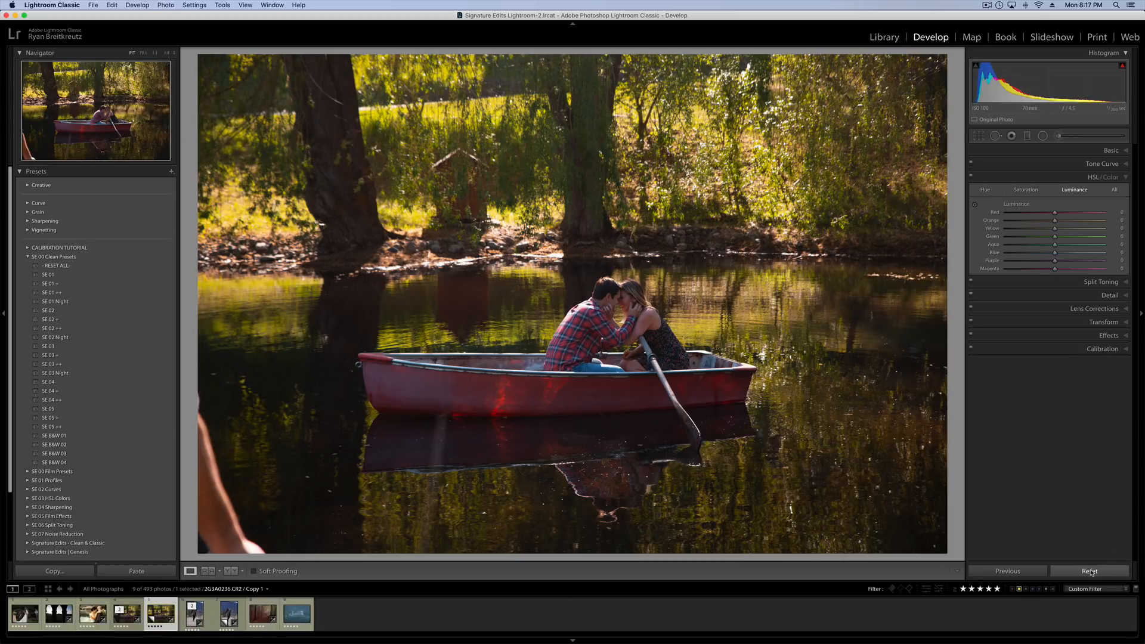
left_click(1080, 349)
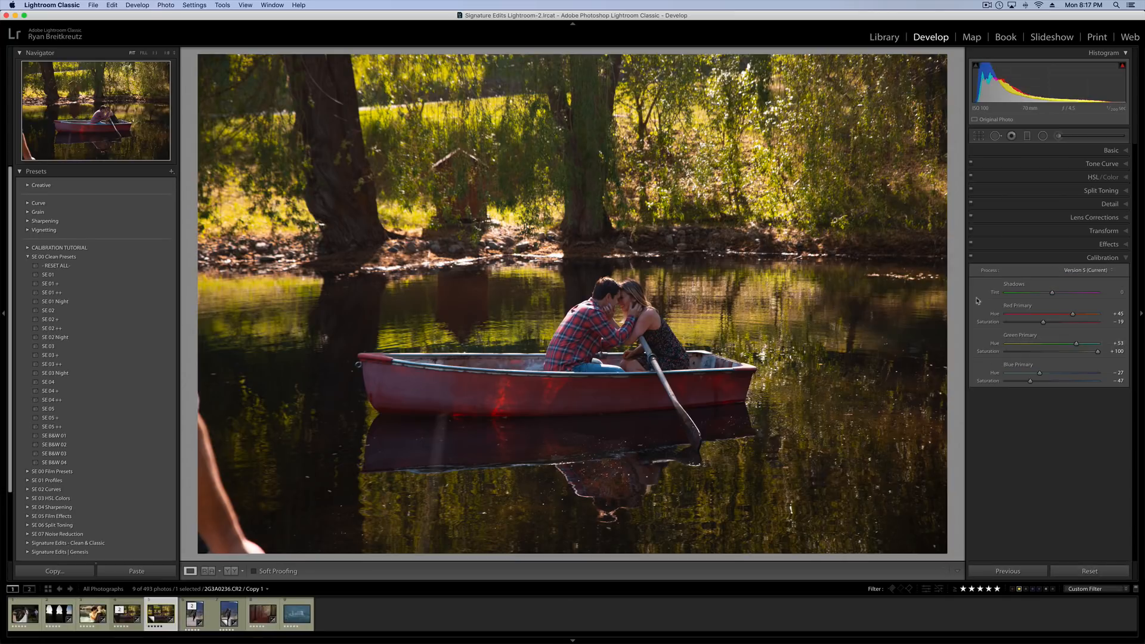
In the virtual copy's HSL settings, set Yellow saturation to +41 and Green saturation to +60.
left_click(1083, 181)
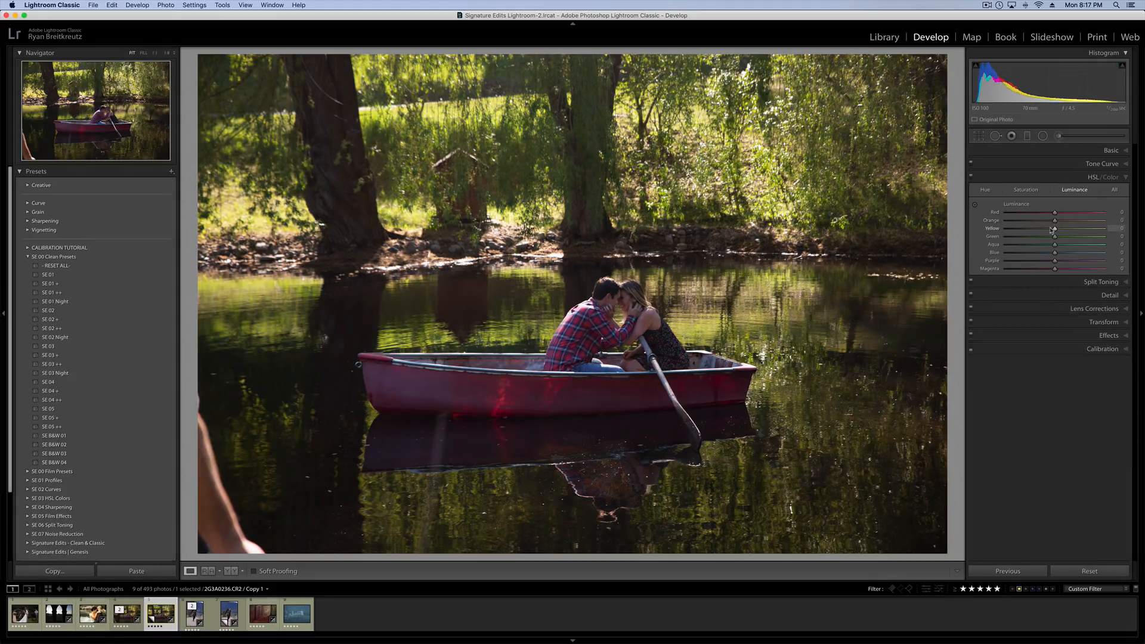
left_click_drag(1055, 229, 1084, 237)
left_click(1026, 190)
left_click(1075, 229)
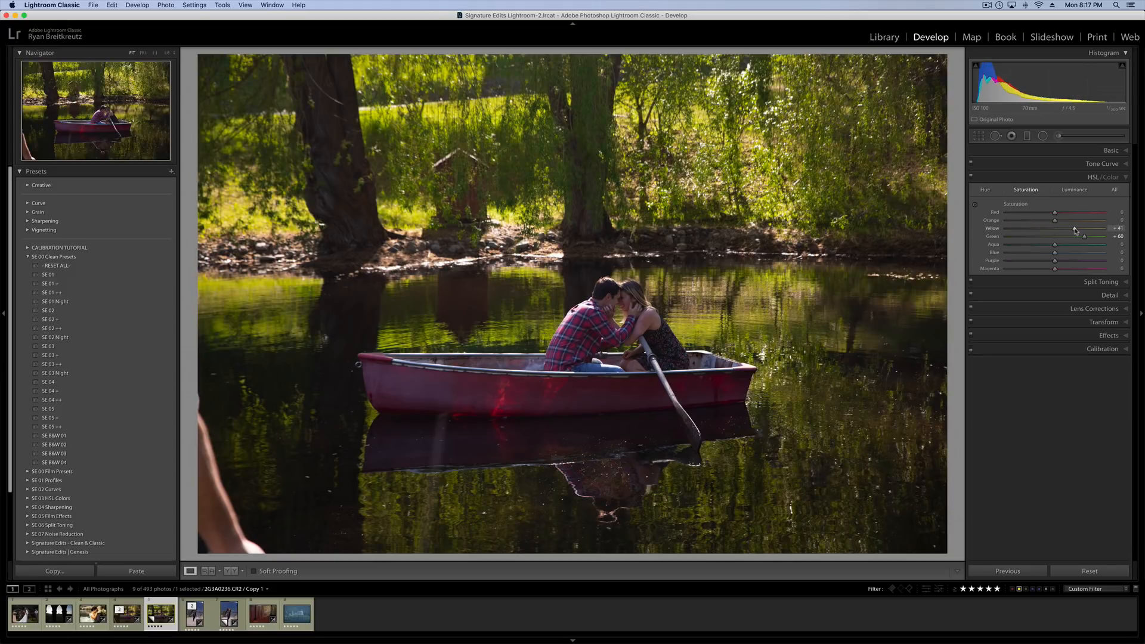
Compare the HSL saturation edit on the virtual copy with the calibrated original.
key("Left")
key("Right")
key("Left")
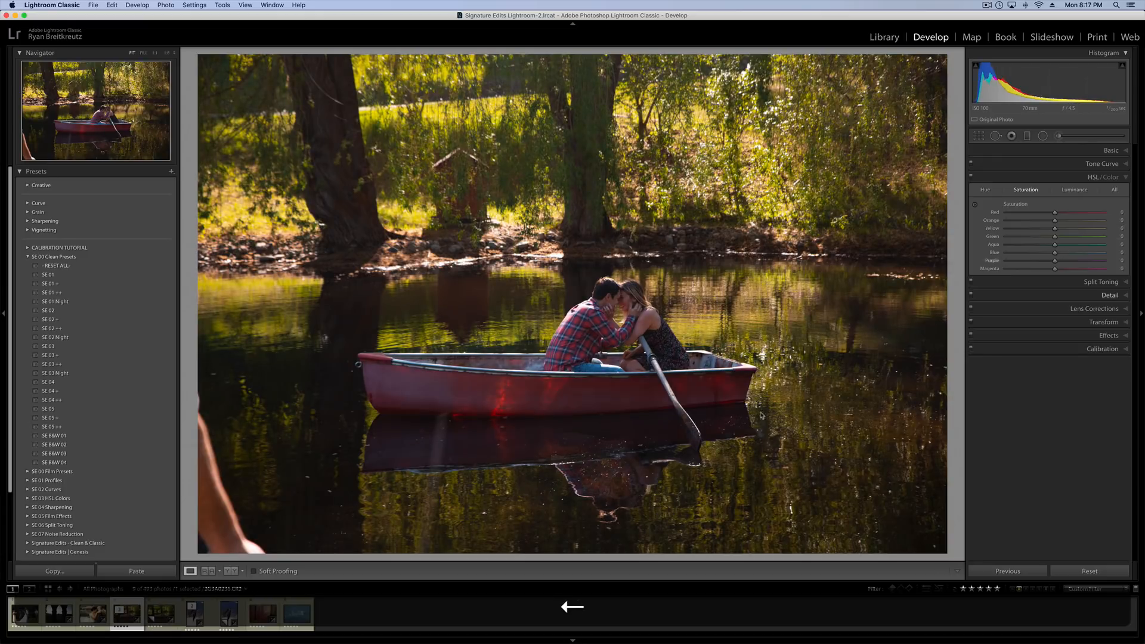
key("Right")
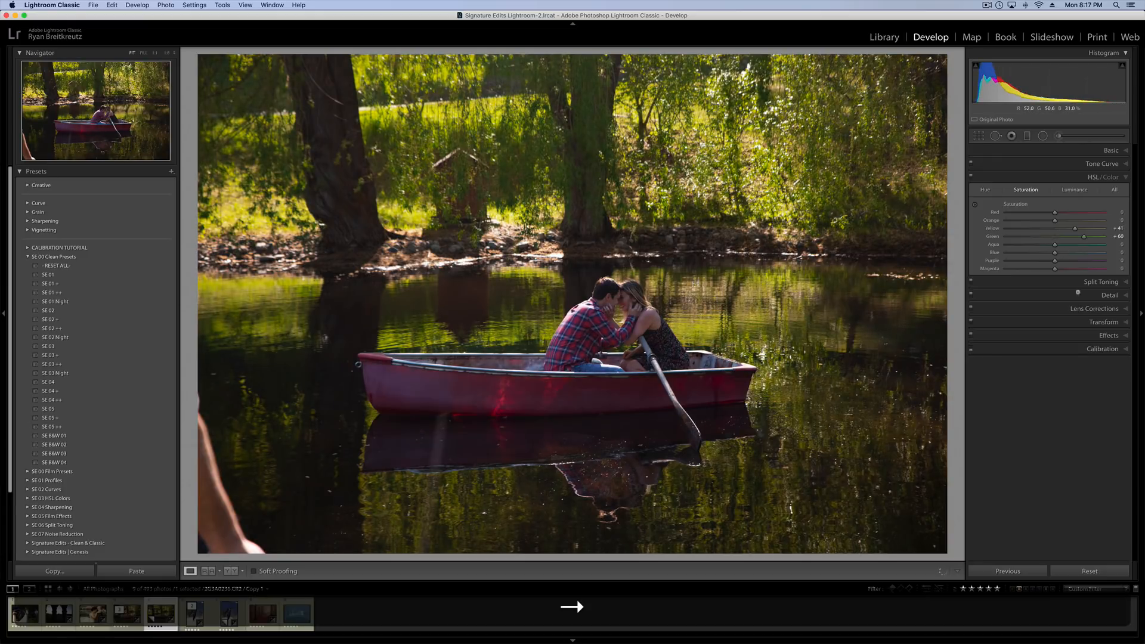
Set the virtual copy's HSL hues to Orange +3, Yellow -31, Green -52, Aqua -43 and Blue -29.
left_click(986, 191)
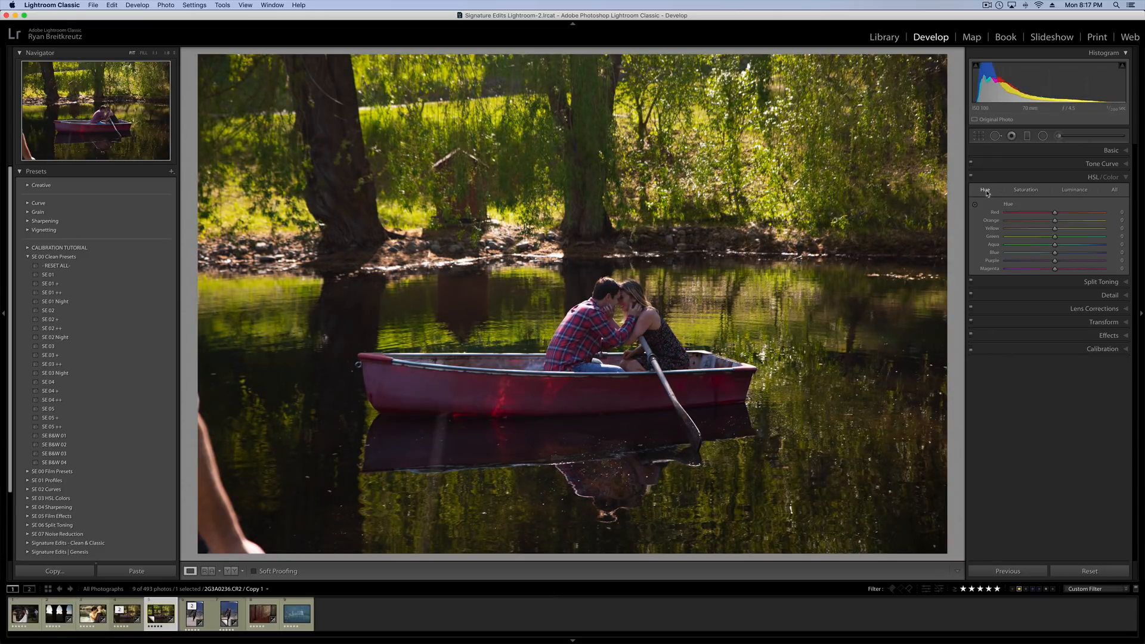
left_click(1033, 246)
left_click(1040, 253)
left_click(1043, 230)
left_click_drag(1048, 231, 1058, 223)
left_click(1040, 221)
Switch back and forth between the original and the virtual copy to compare Calibration colours with the HSL hue shifts.
key("Left")
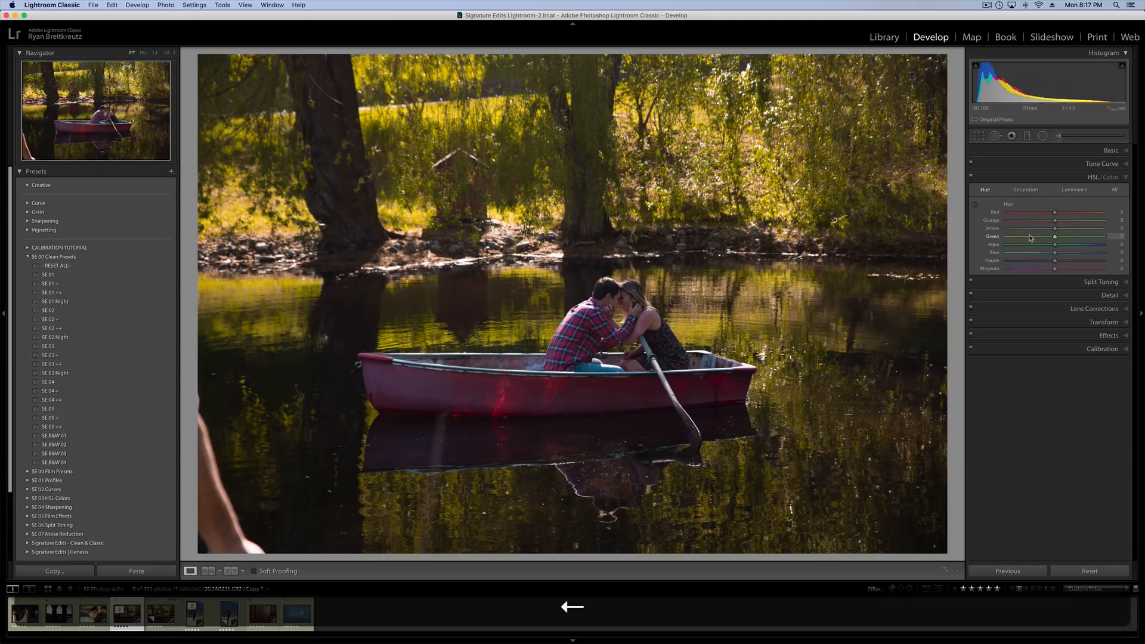
key("Right")
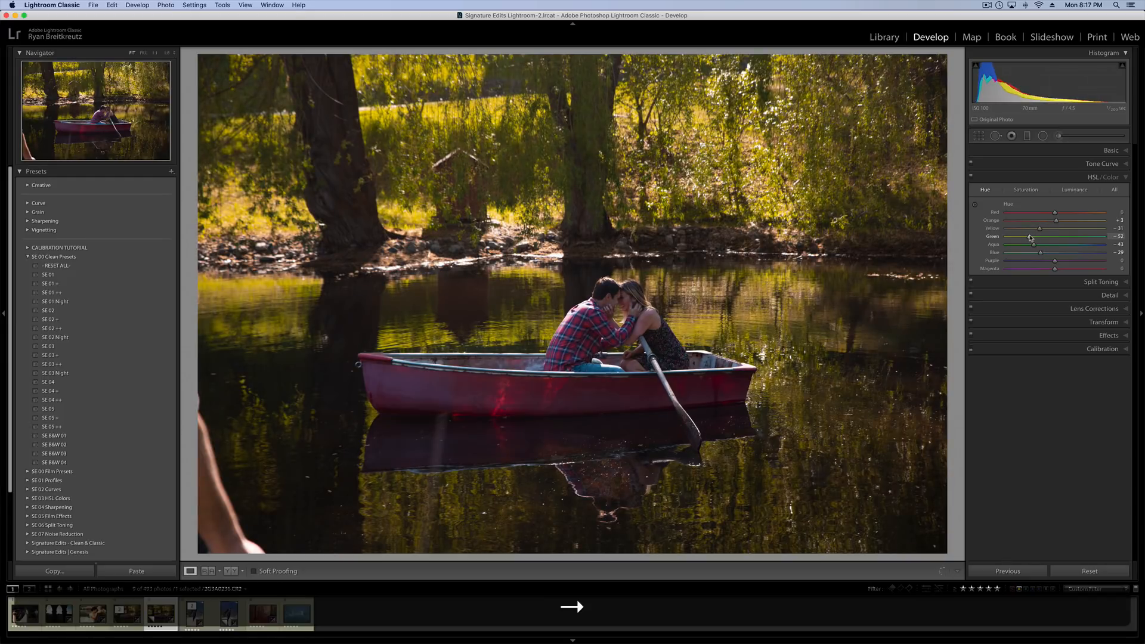
key("Left")
key("Right")
key("Left")
key("Right")
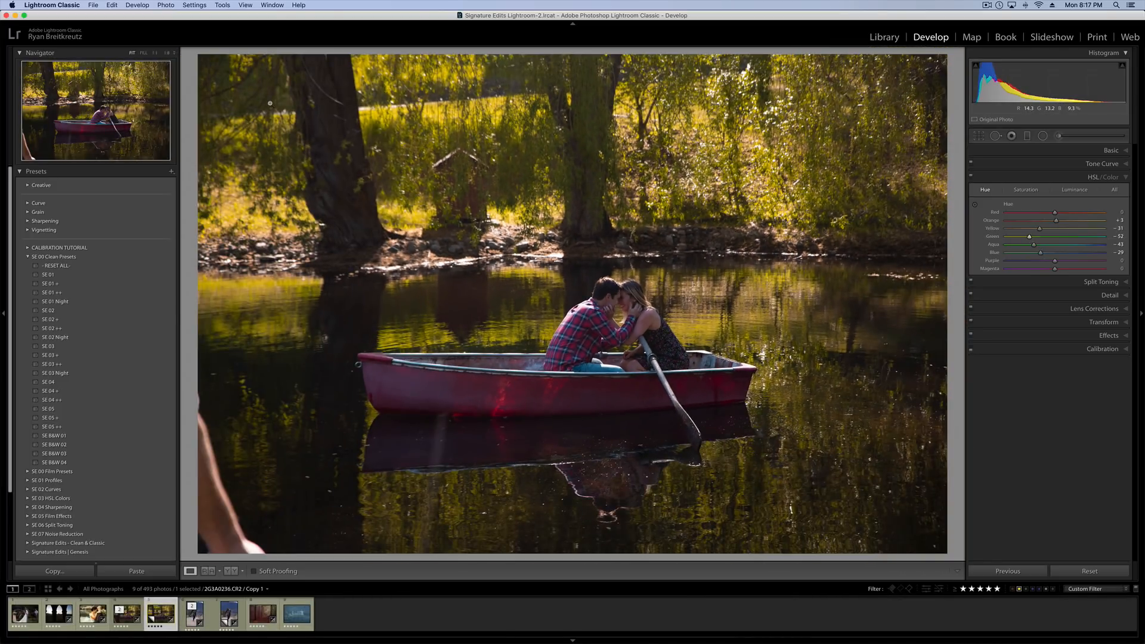
key("Left")
key("Right")
key("Left")
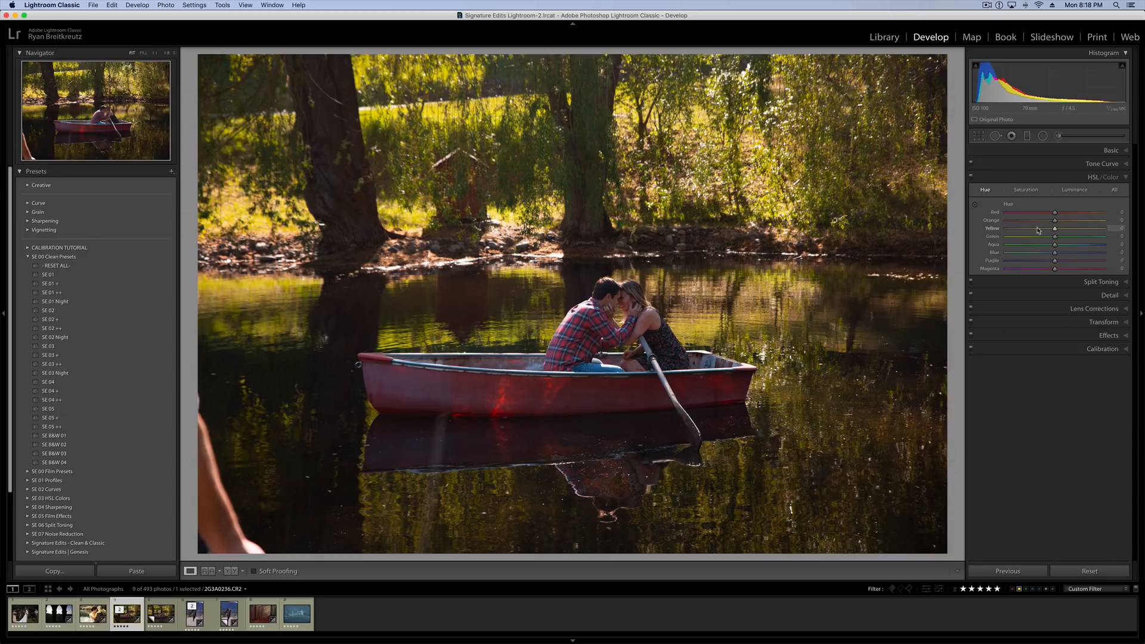
Set the boat photo's HSL saturation to Yellow -40, Green -41 and Blue +45.
left_click_drag(1041, 229, 1077, 255)
left_click(1024, 191)
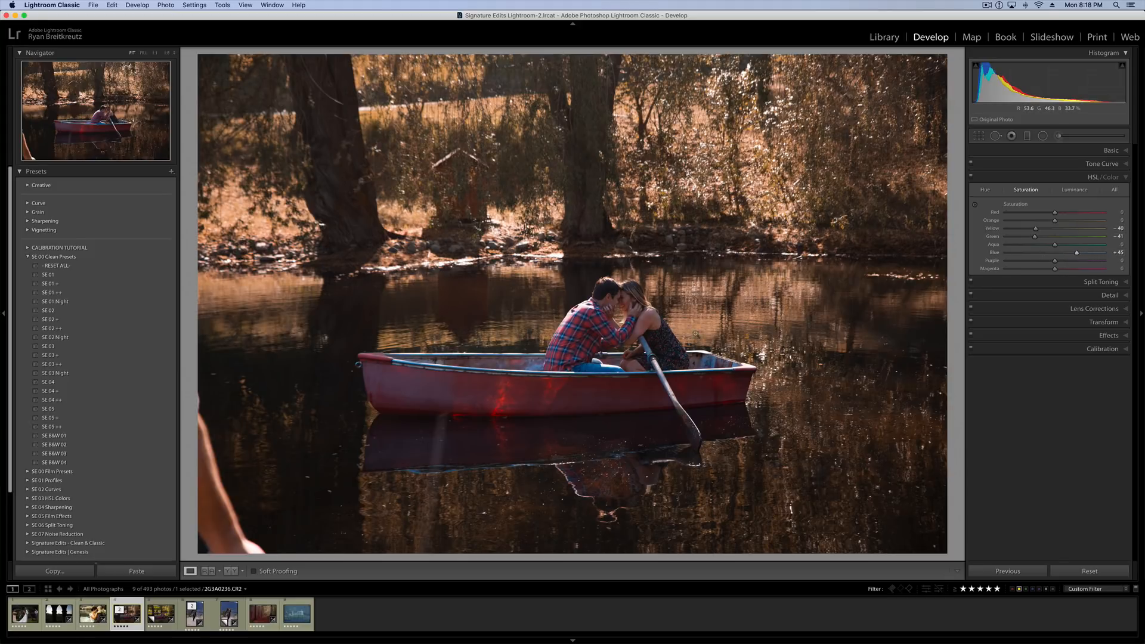
Temporarily reset the boat photo to compare it with the unedited version, restore the edit and show its Calibration settings.
left_click(1089, 571)
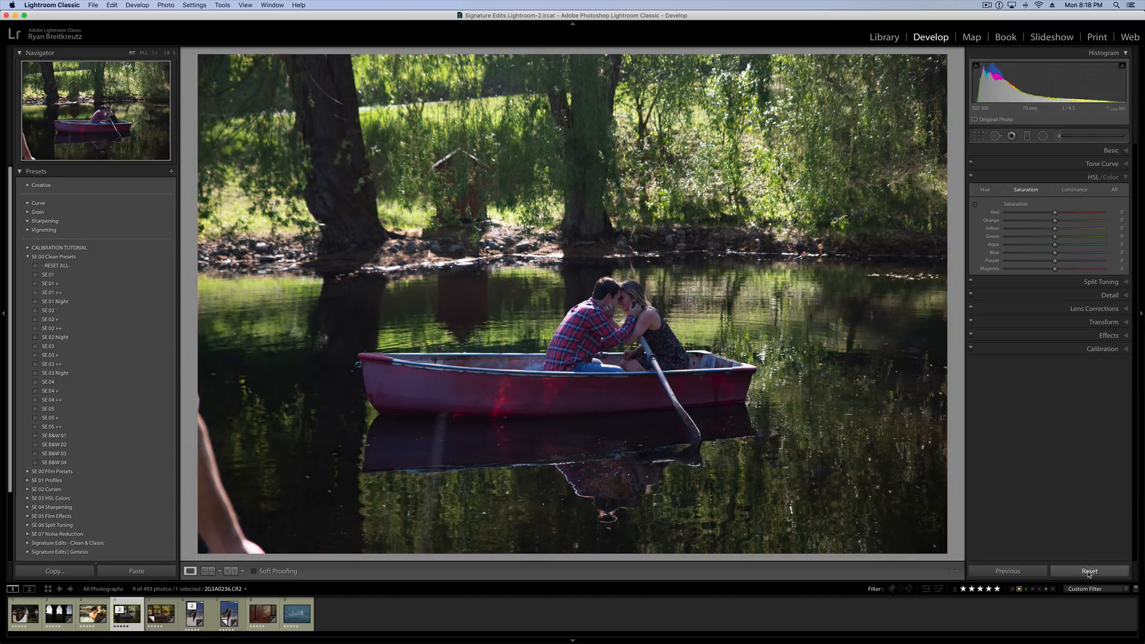
key("super+z")
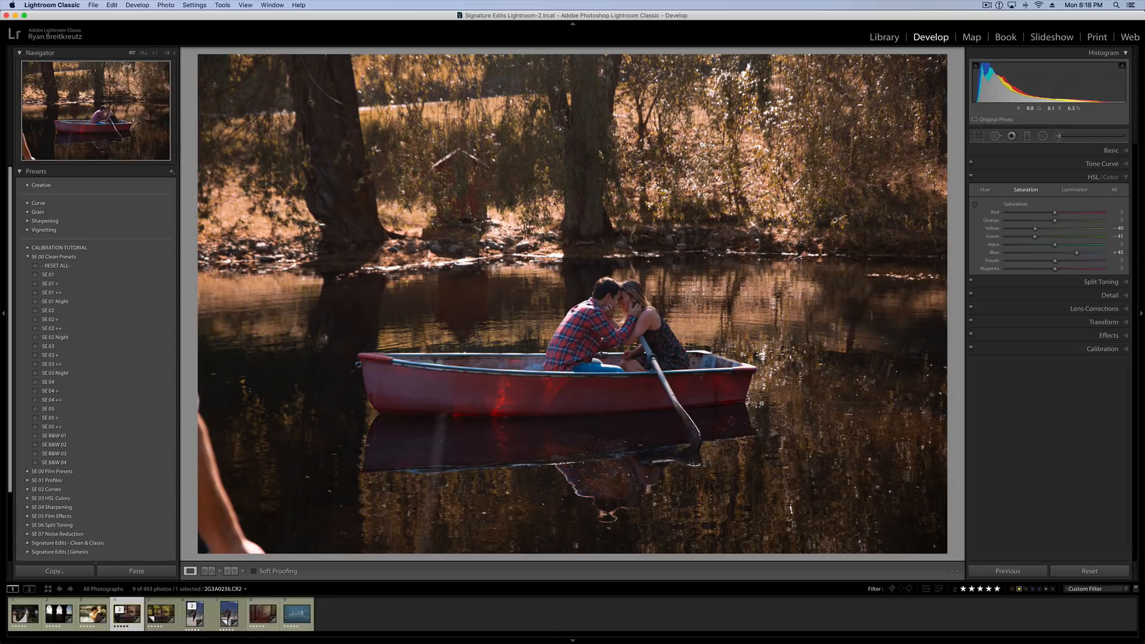
left_click(1075, 349)
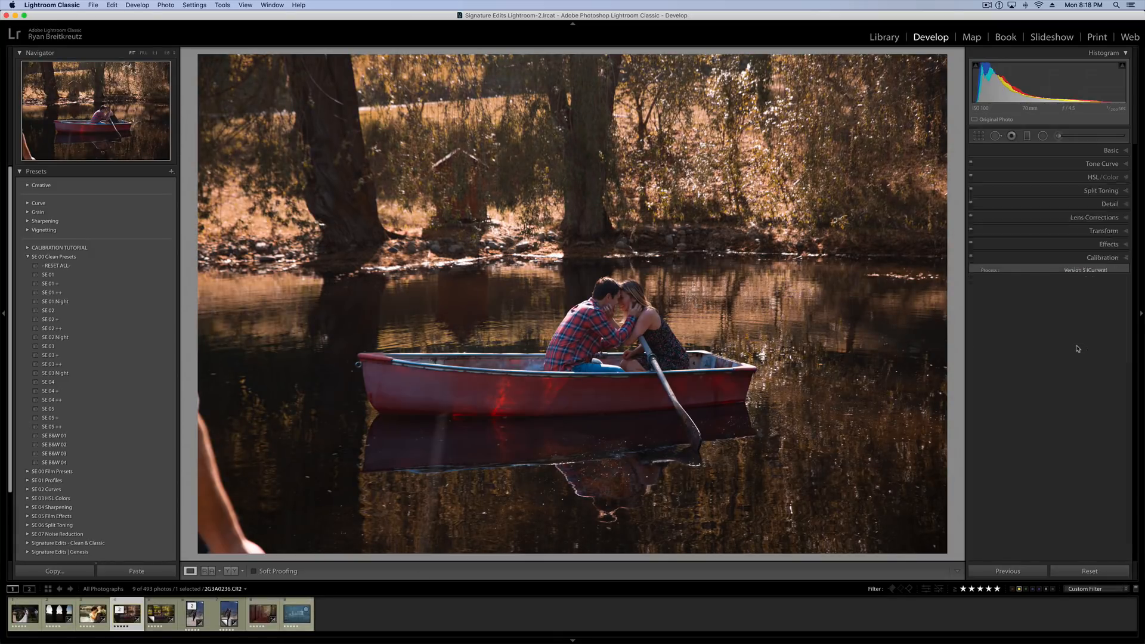
left_click(1069, 177)
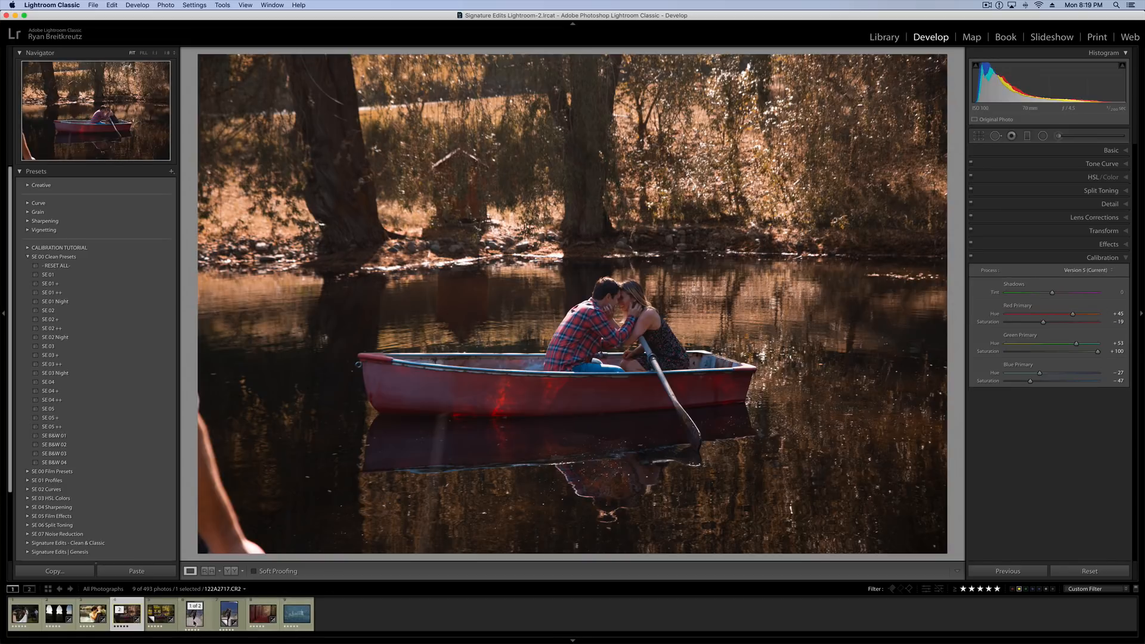
Open the piggyback couple photo and set its white balance temperature to 5,407.
left_click(195, 614)
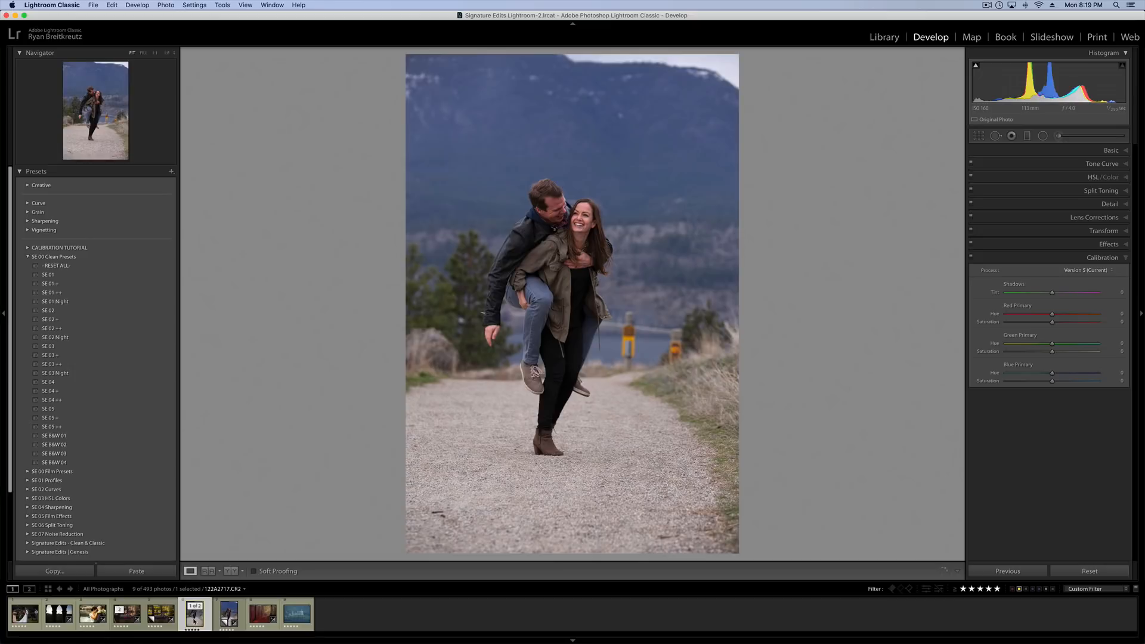
left_click(1108, 150)
left_click_drag(1034, 209, 1037, 211)
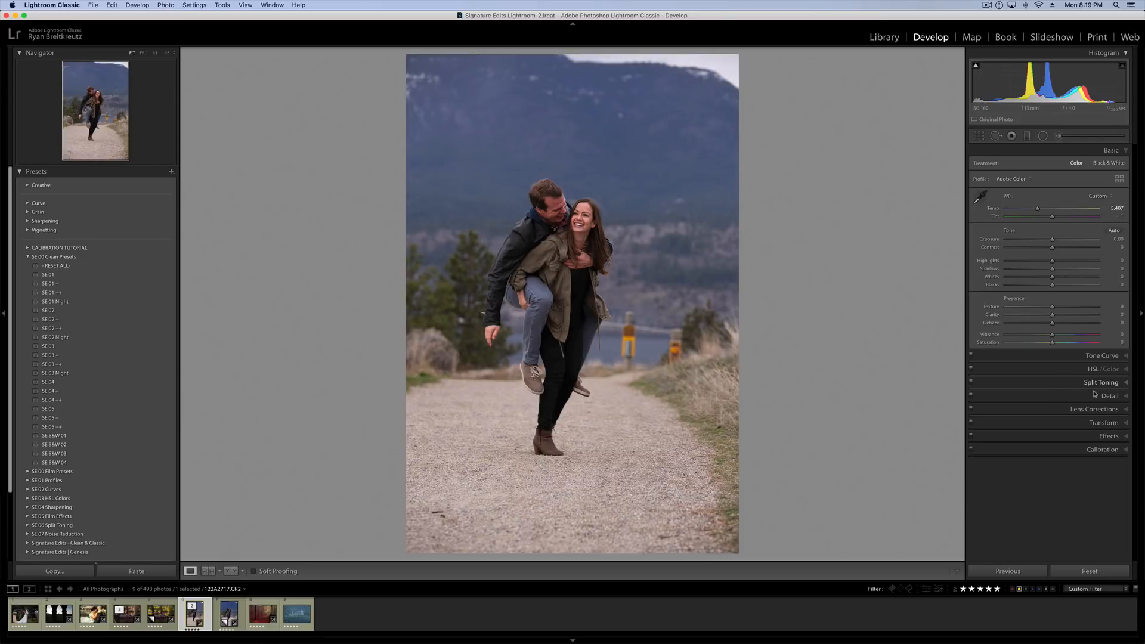
Set the couple photo's Calibration saturation to Blue Primary +100, Green Primary -40 and Red Primary -35.
left_click(1102, 450)
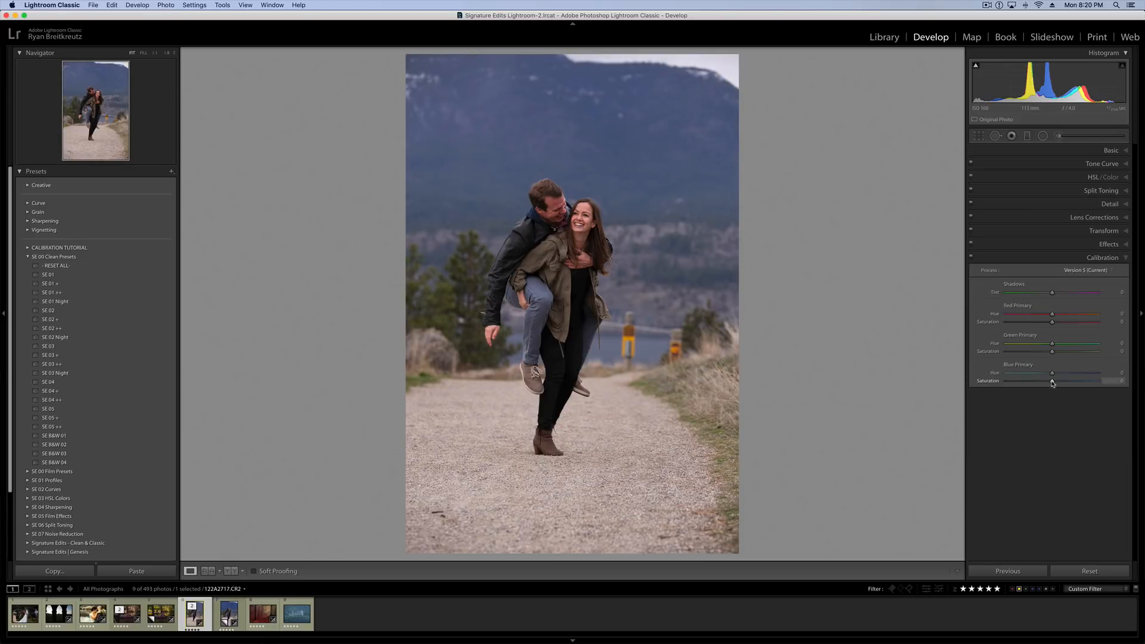
left_click_drag(1053, 384, 1100, 383)
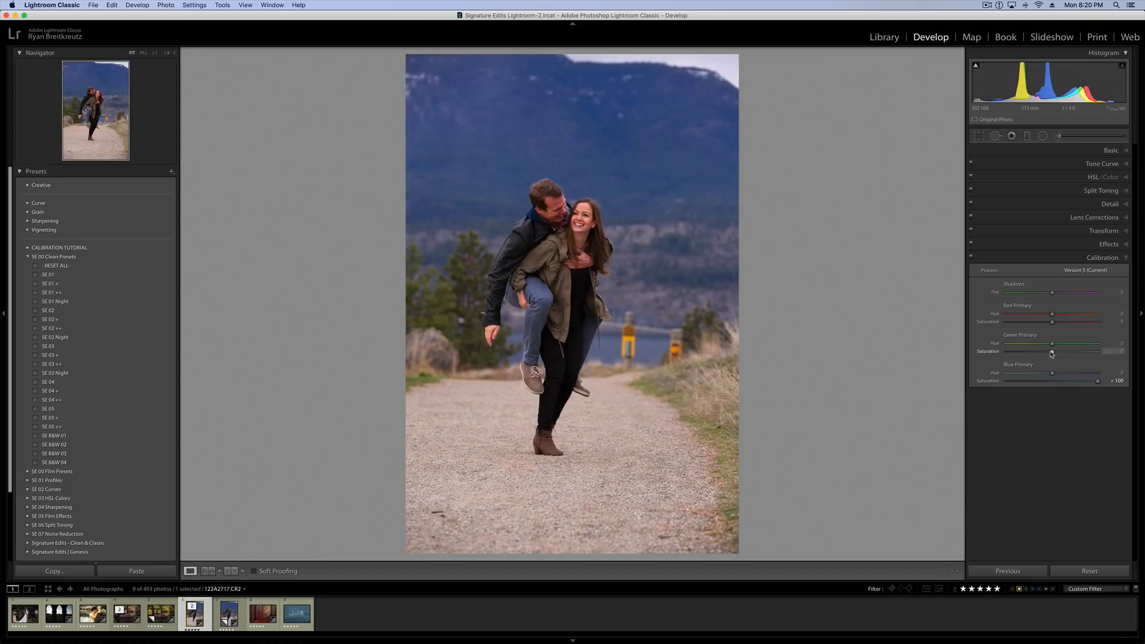
left_click_drag(1050, 353, 1032, 326)
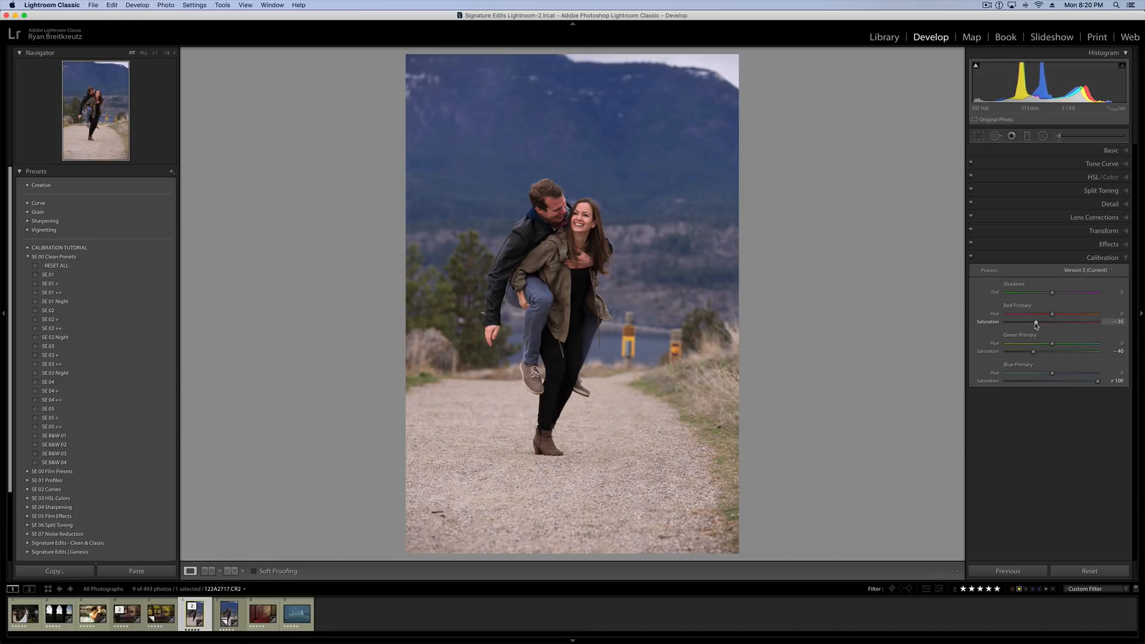
Turn the Calibration adjustments off and on to compare the couple photo with and without them.
left_click(971, 257)
left_click(971, 257)
left_click(971, 258)
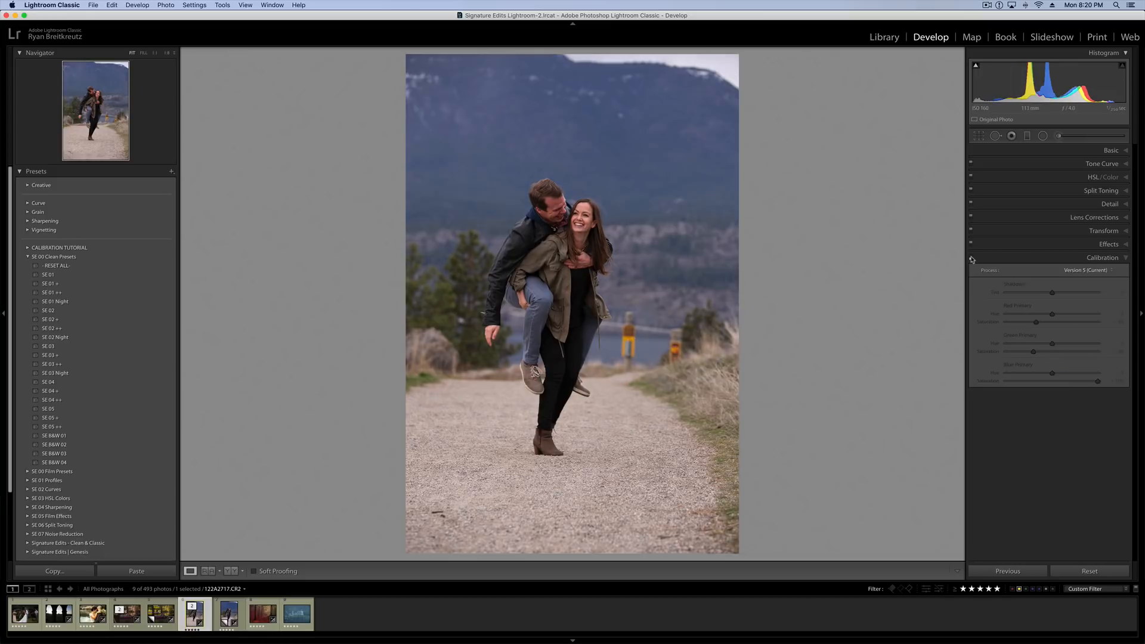
left_click(971, 258)
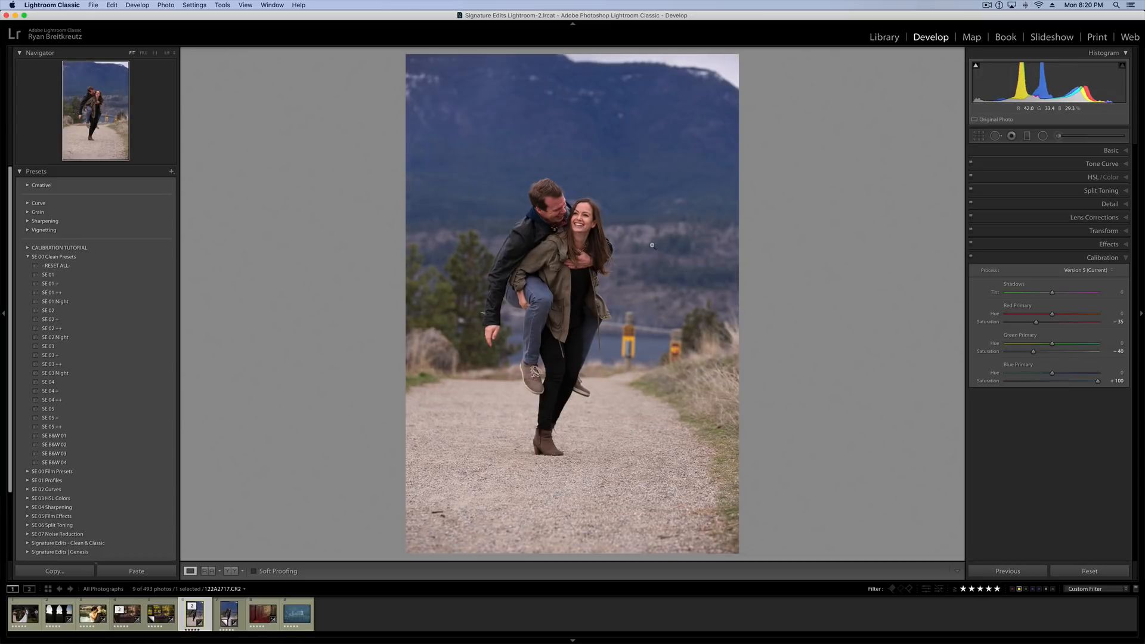
On the couple photo's virtual copy, set the temperature to 5,608 and the HSL Blue saturation to +51.
key("super")
key("Right")
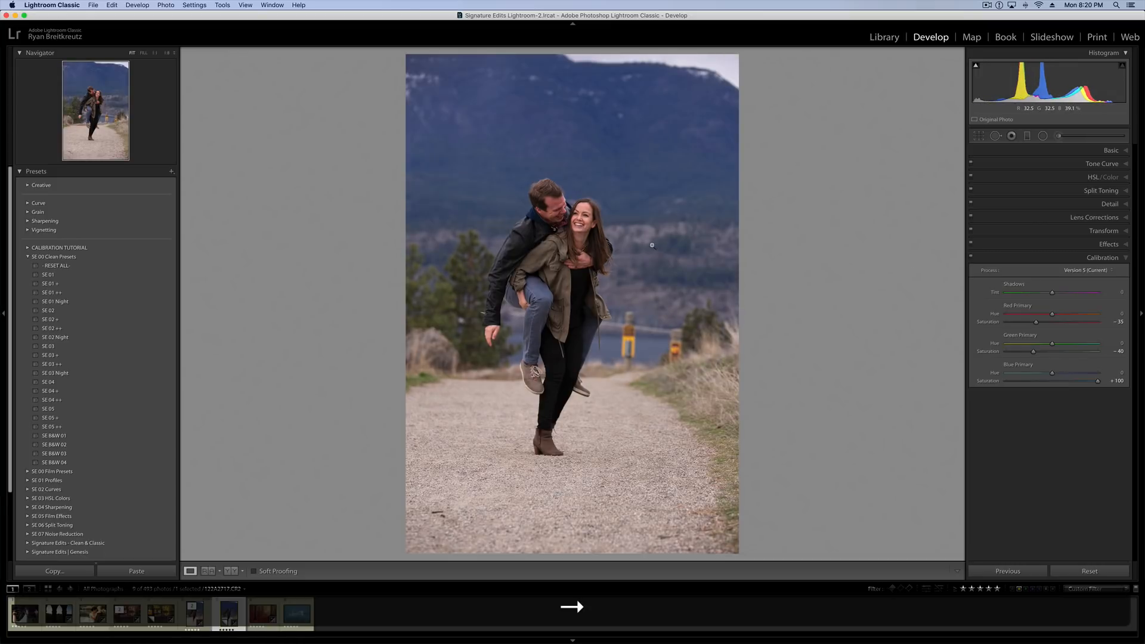
left_click(1110, 150)
left_click_drag(1030, 208, 1037, 210)
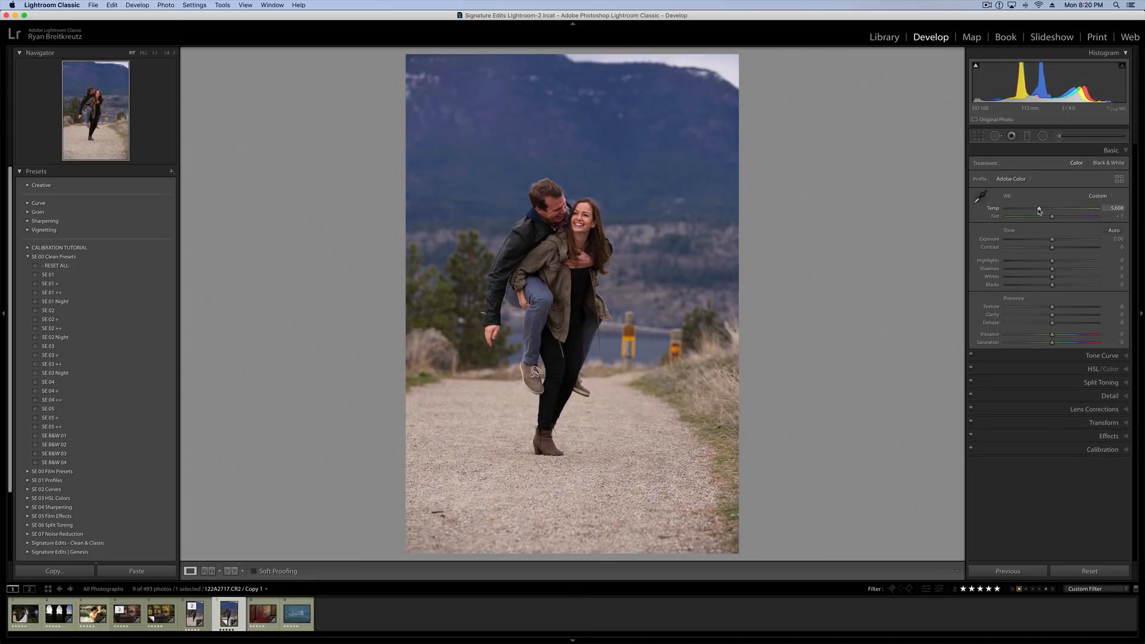
left_click(1054, 369)
Compare the virtual copy with HSL off and on, and switch repeatedly between it and the calibrated original.
left_click(972, 177)
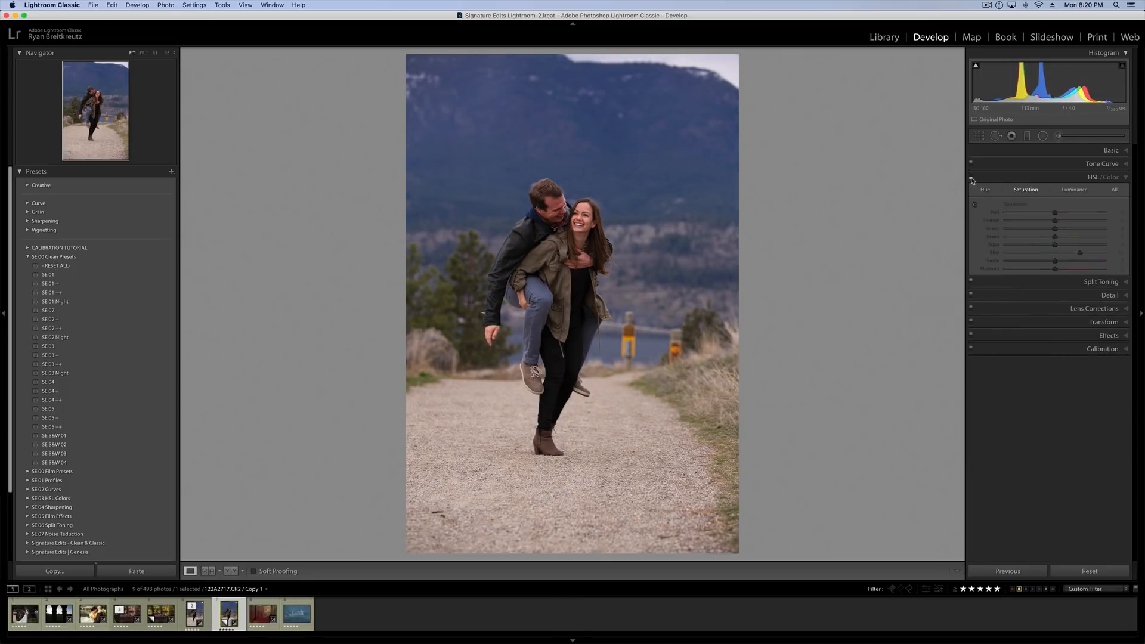
left_click(971, 176)
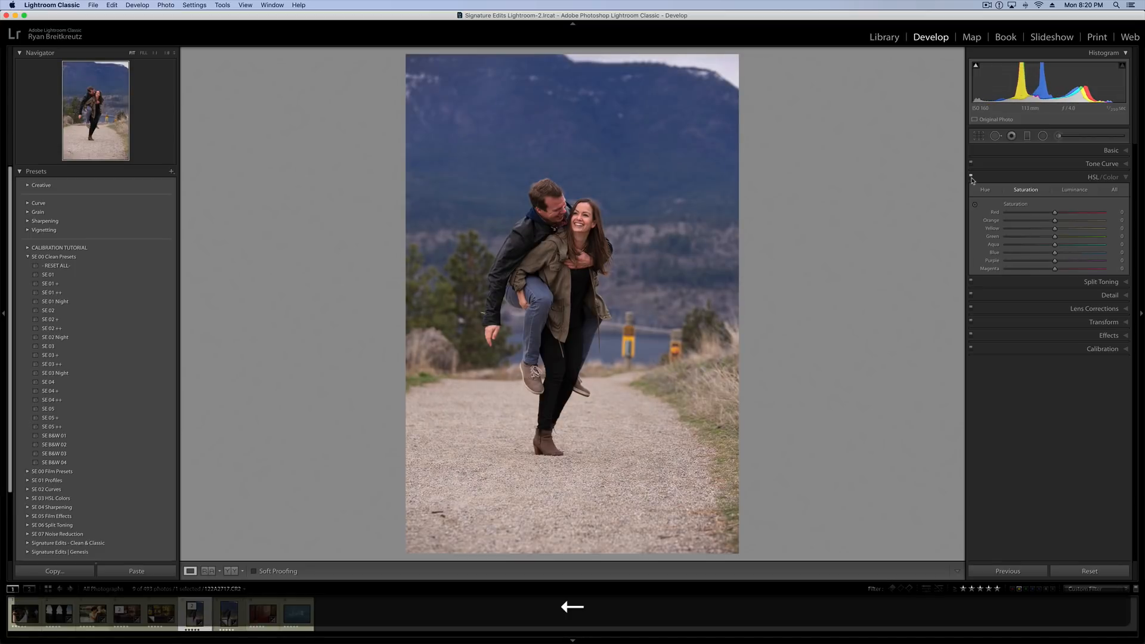
key("Left")
key("Right")
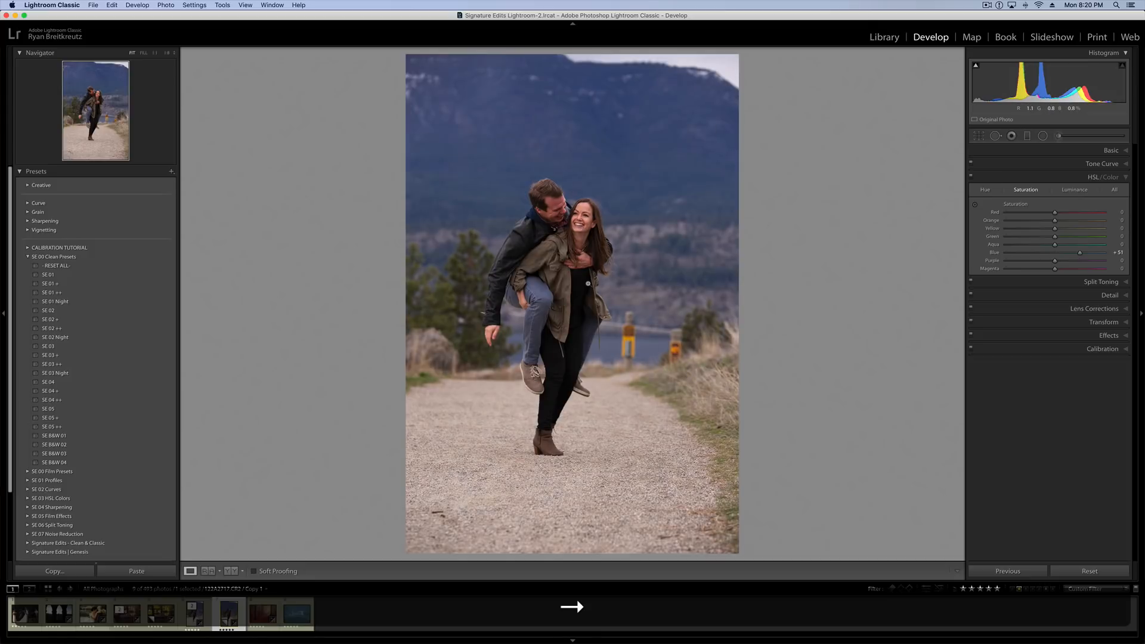
key("Left")
key("Right")
key("Left")
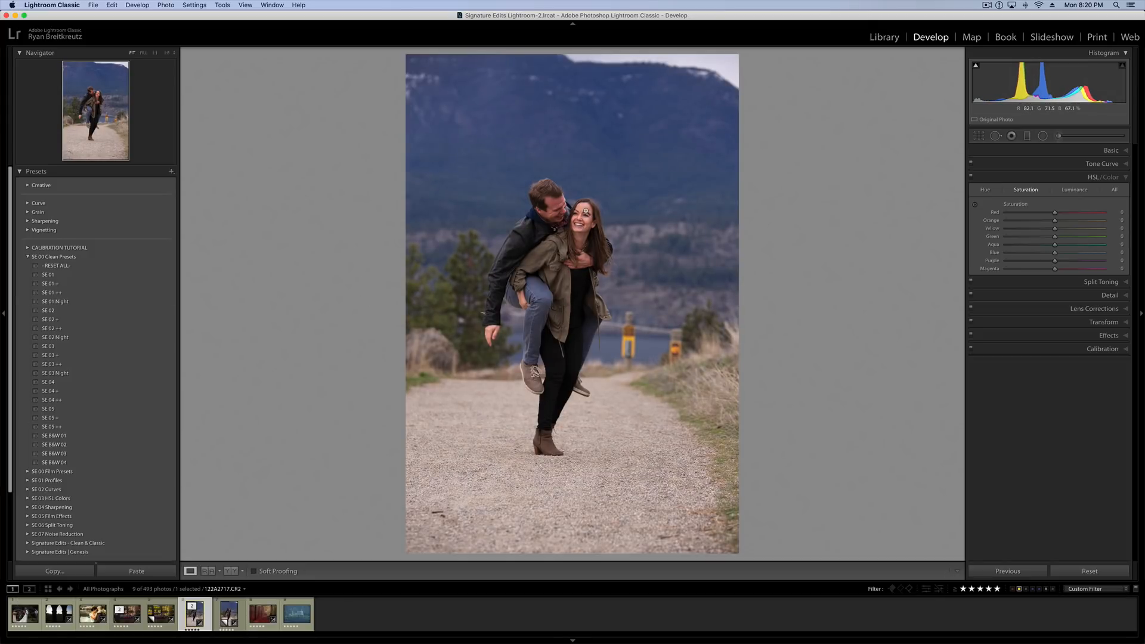
key("Right")
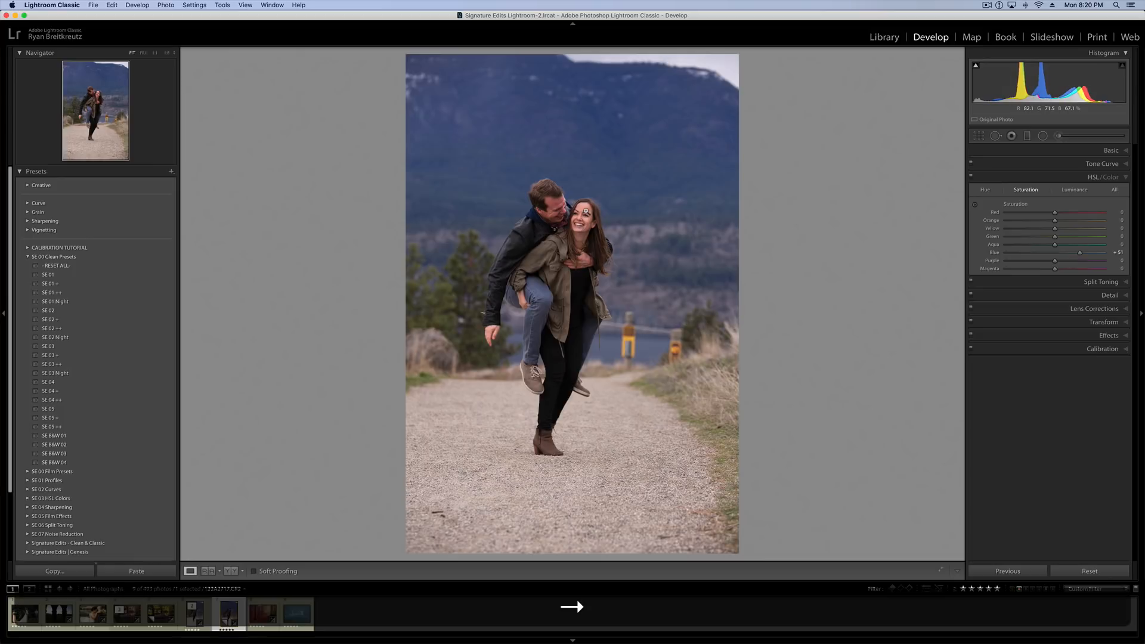
key("Left")
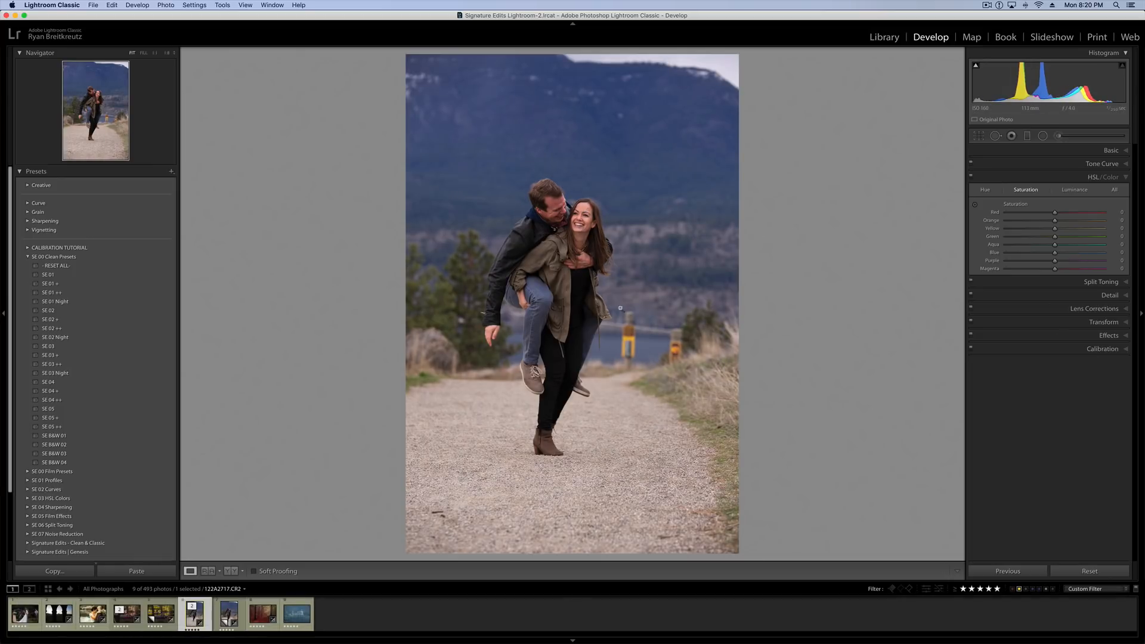
key("Right")
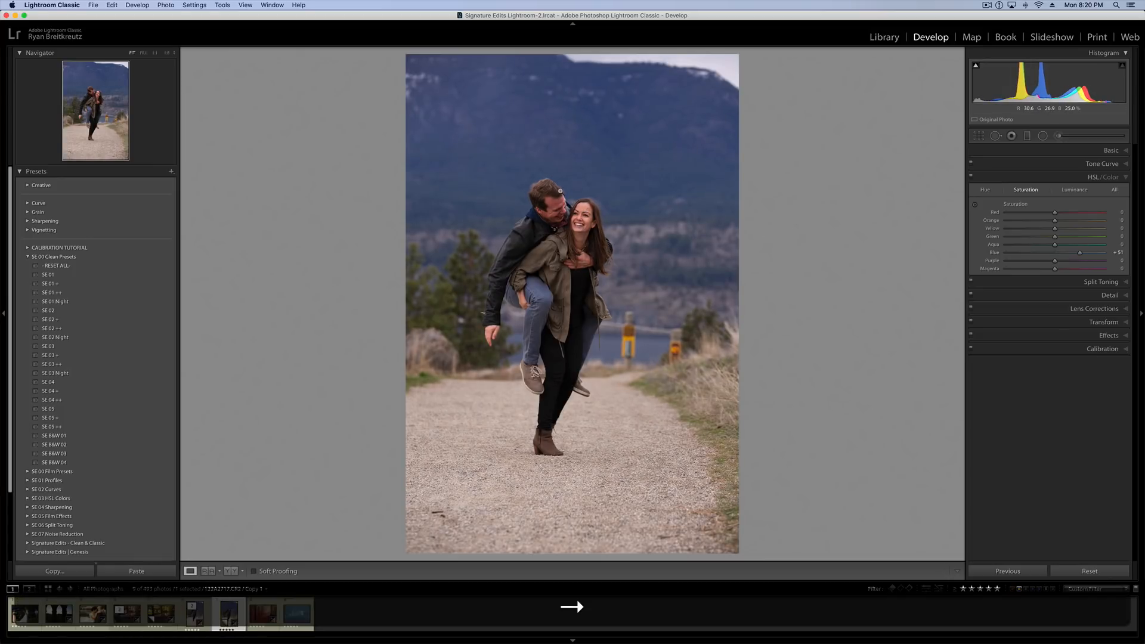
key("Left")
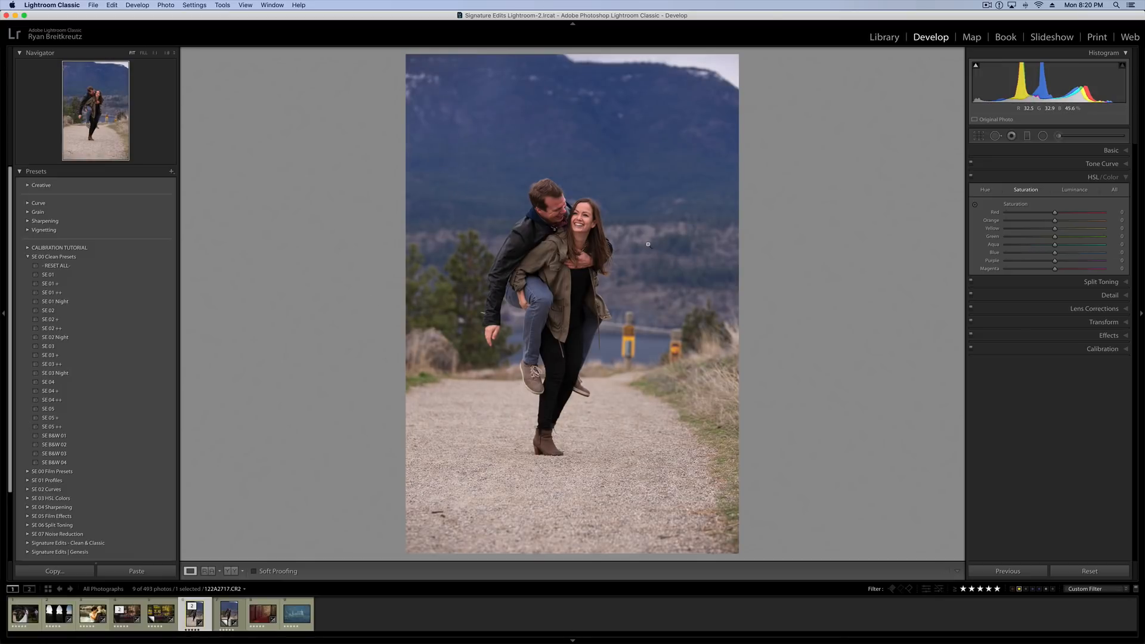
On the calibrated couple photo, set Contrast to +24, Highlights to -12 and Shadows to +10.
left_click(1113, 150)
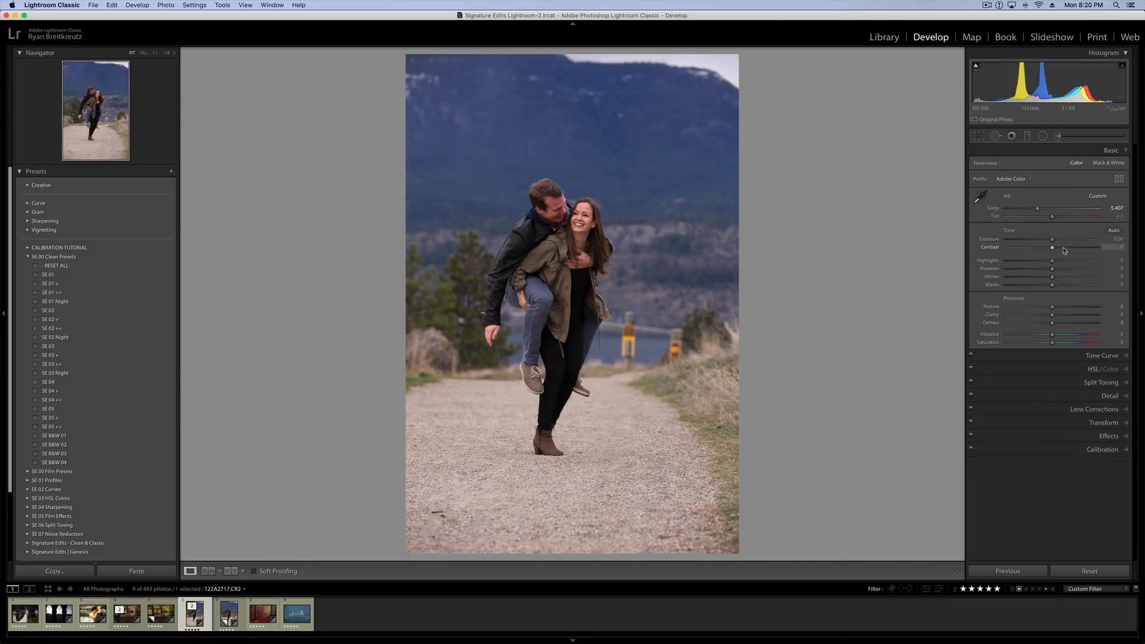
left_click(1063, 248)
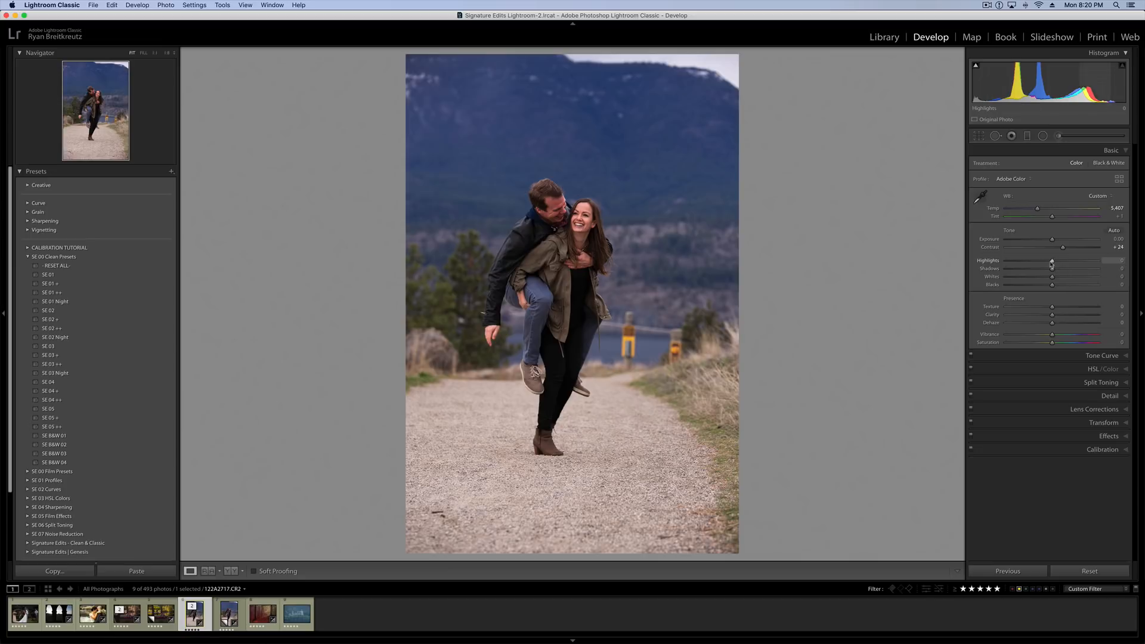
left_click(1060, 262)
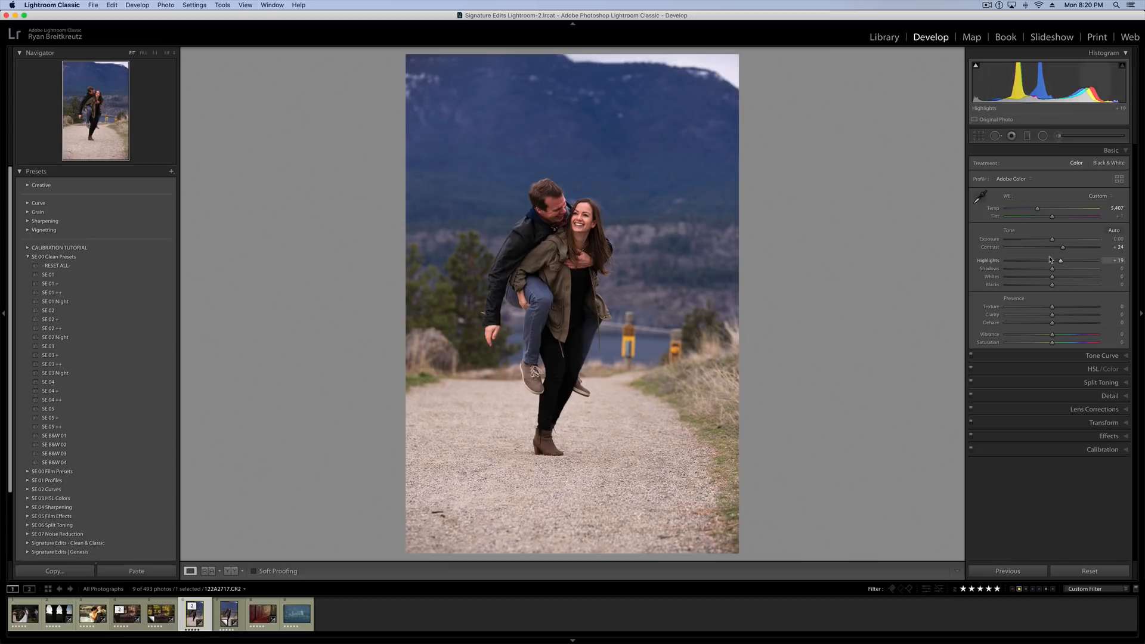
left_click(1046, 261)
left_click(1057, 269)
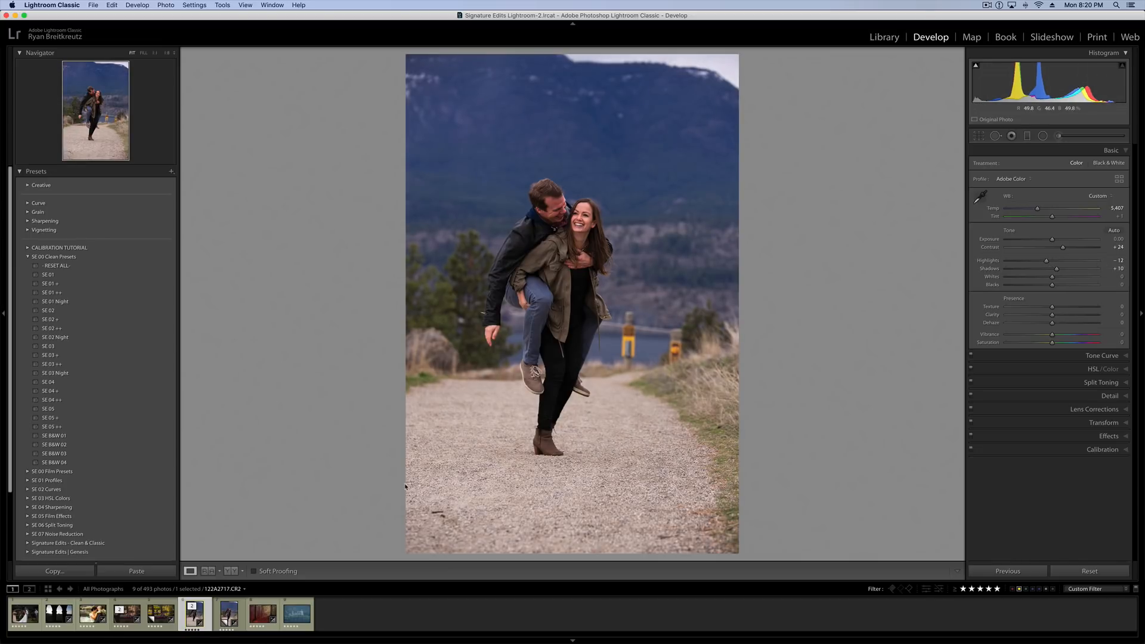
Open the castle photo and set its temperature to 7,859, Contrast to +36 and Dehaze to +26.
left_click(281, 601)
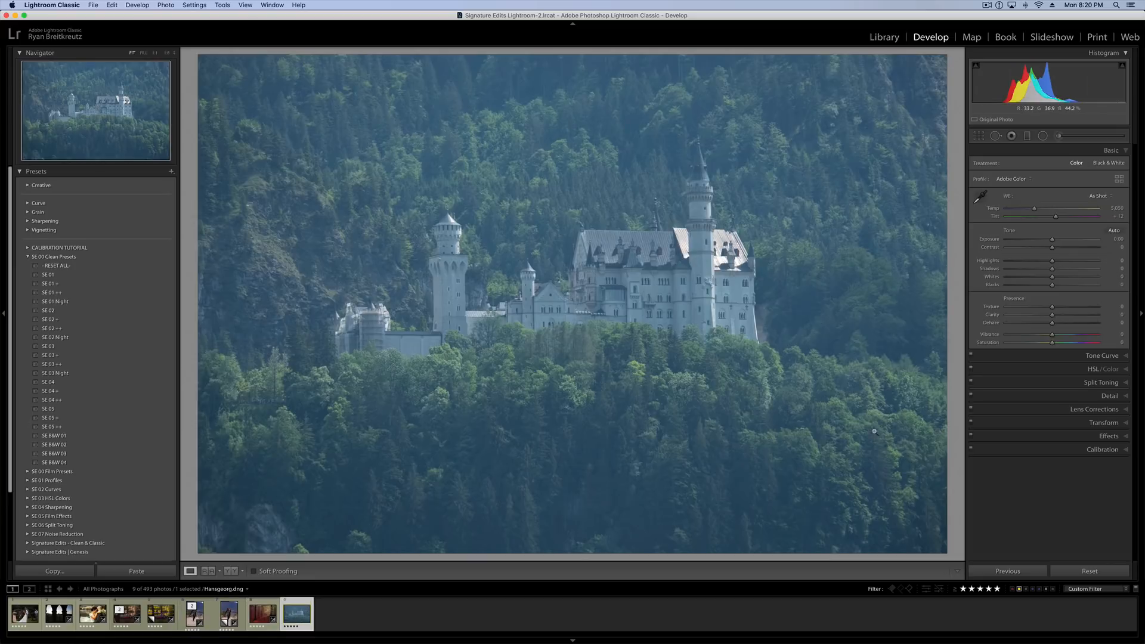
left_click_drag(1036, 213, 1069, 251)
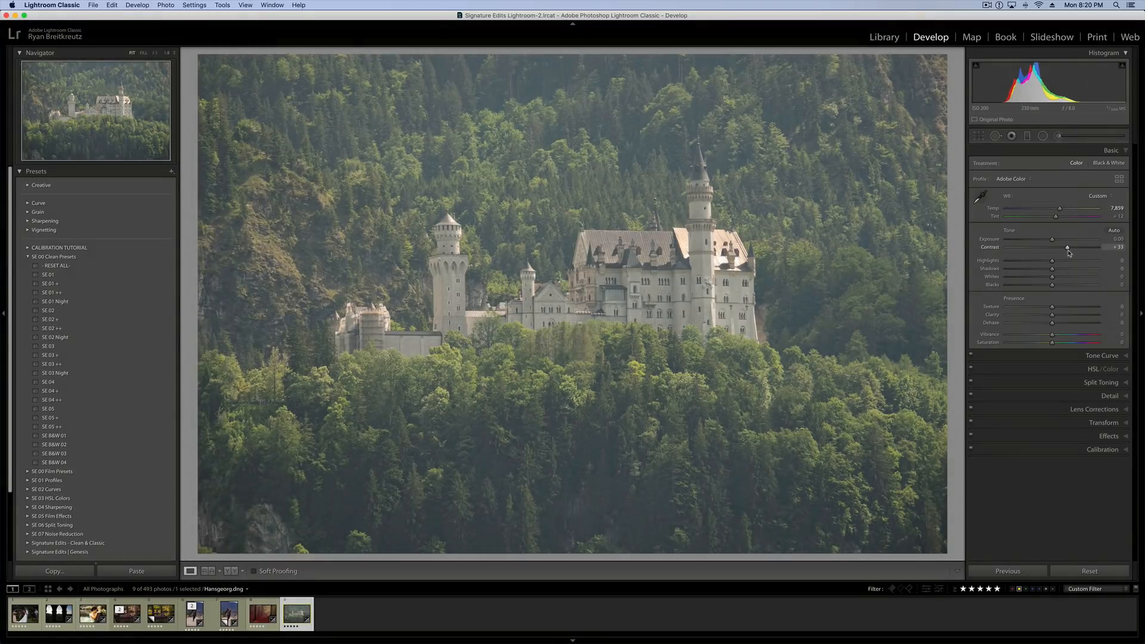
mouse_move(1054, 327)
left_mouse_down()
mouse_move(1085, 326)
mouse_move(1064, 326)
left_mouse_up()
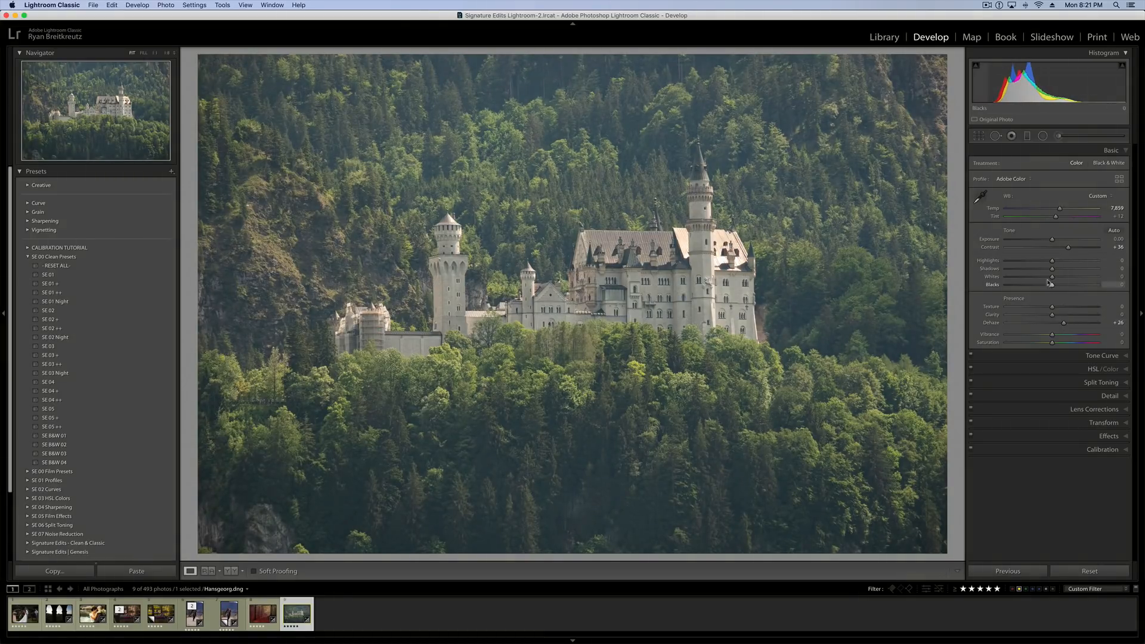
Adjust the castle photo to Exposure -0.43, Contrast +98 and Dehaze +37.
left_click_drag(1068, 247, 1092, 251)
key("shift+minus")
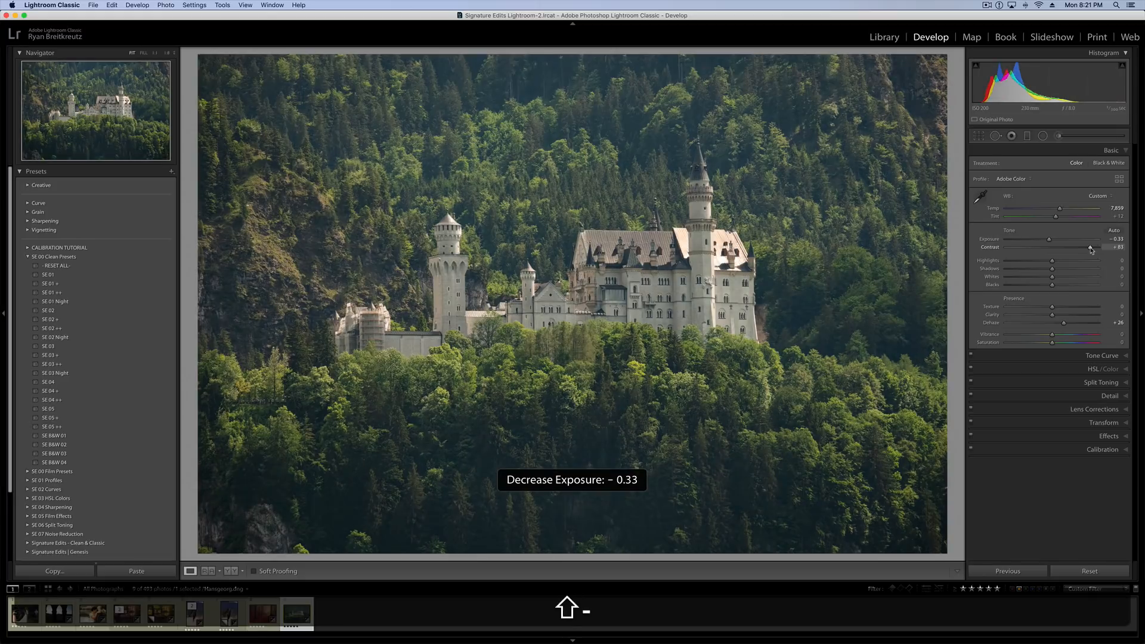
key("equal")
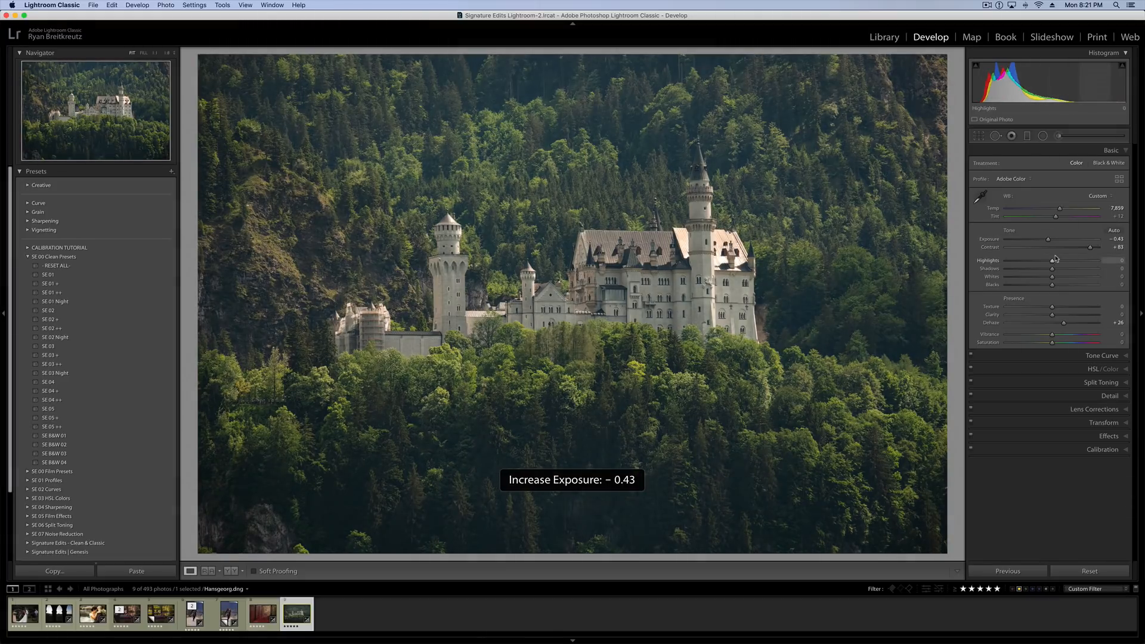
left_click_drag(1091, 248, 1103, 251)
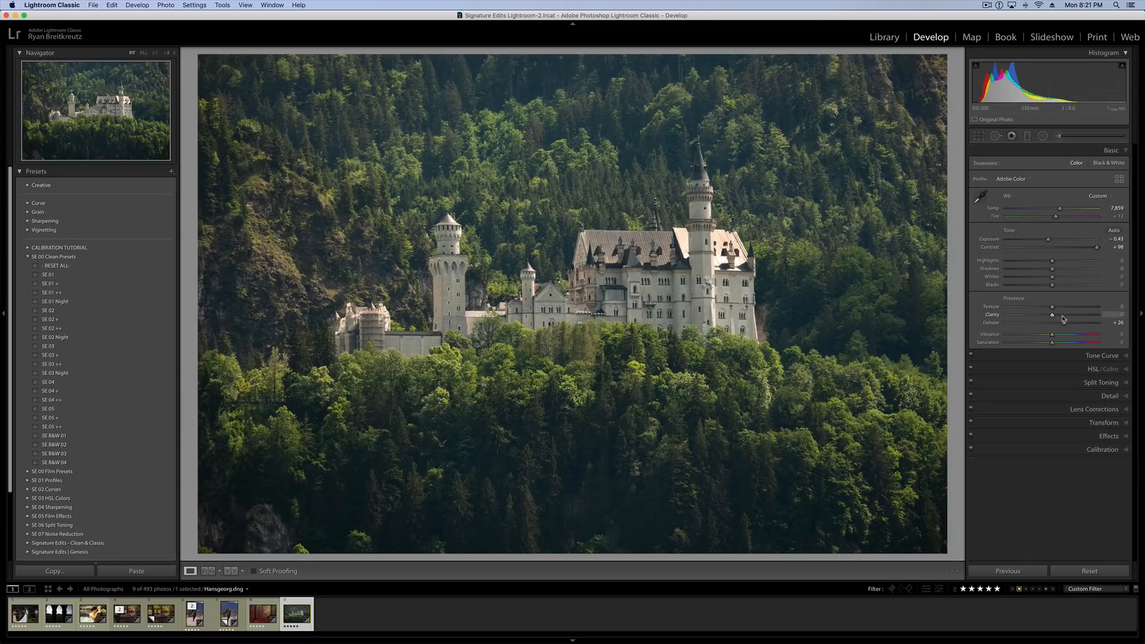
left_click_drag(1065, 325, 1069, 326)
left_click(545, 345)
left_click(545, 344)
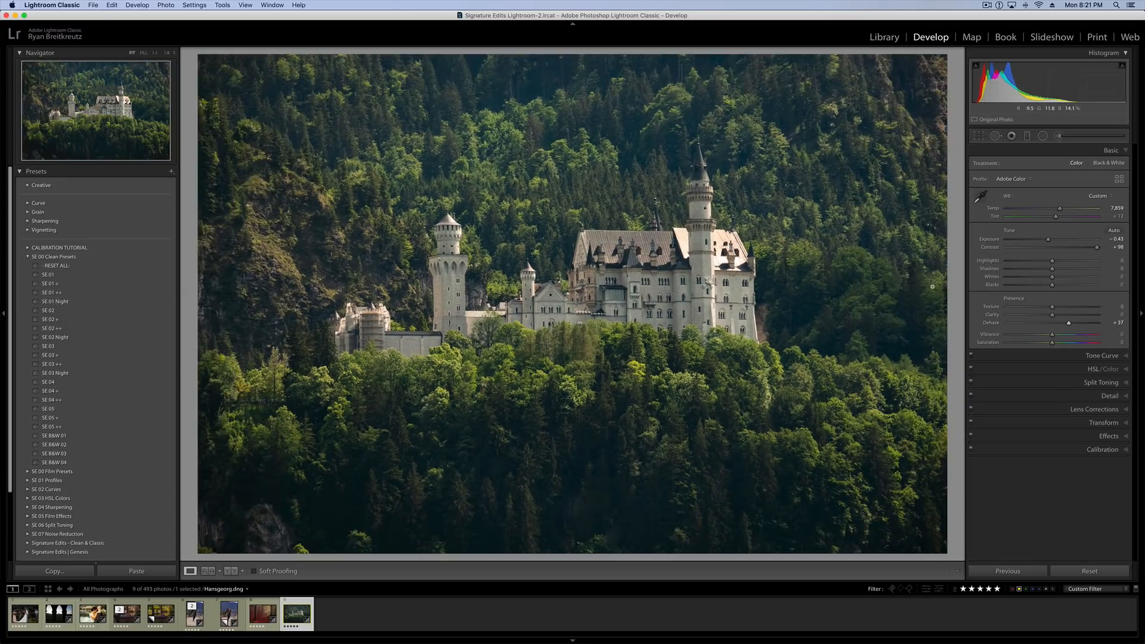
In the castle photo's Calibration, set the Shadows Tint to +25 and push the Green Primary Hue to -100.
left_click(1076, 450)
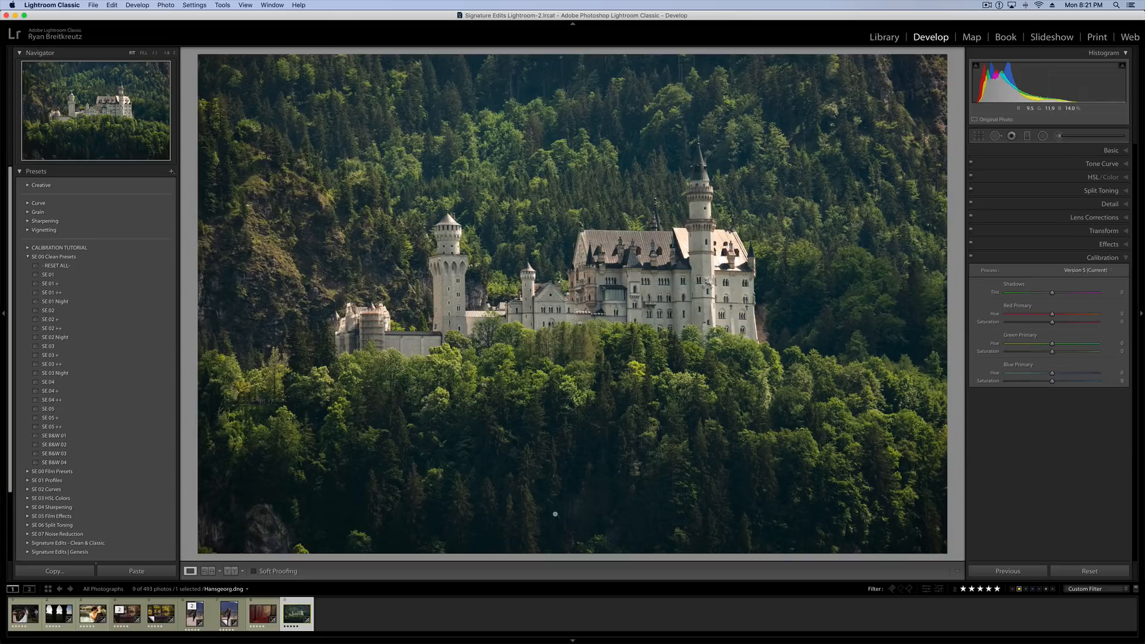
left_click(1113, 152)
left_click(980, 198)
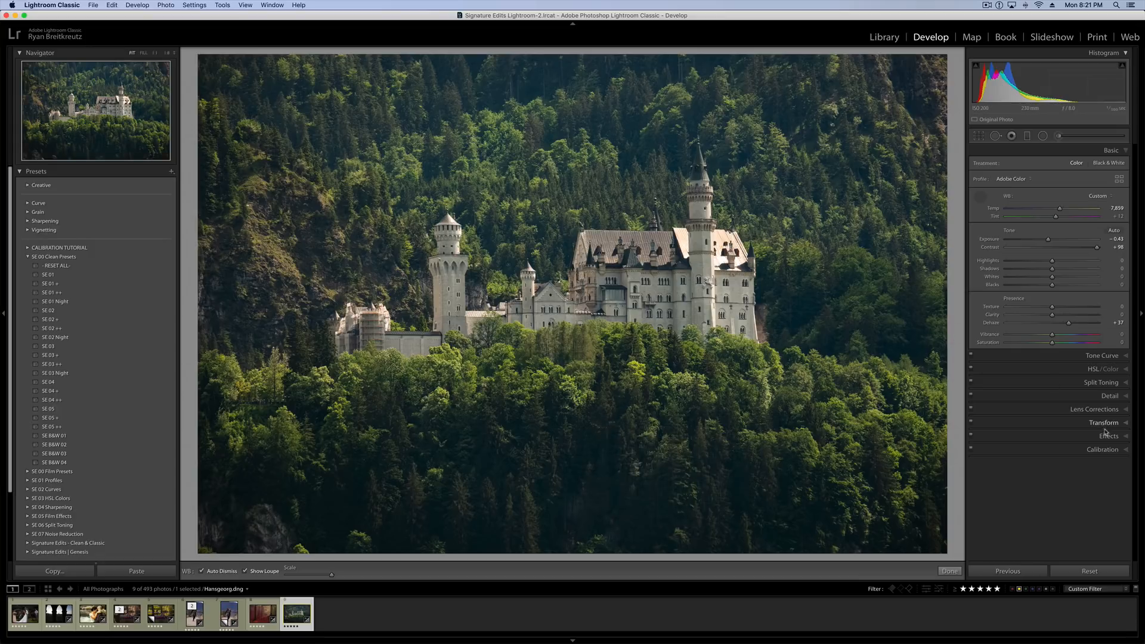
left_click(1108, 450)
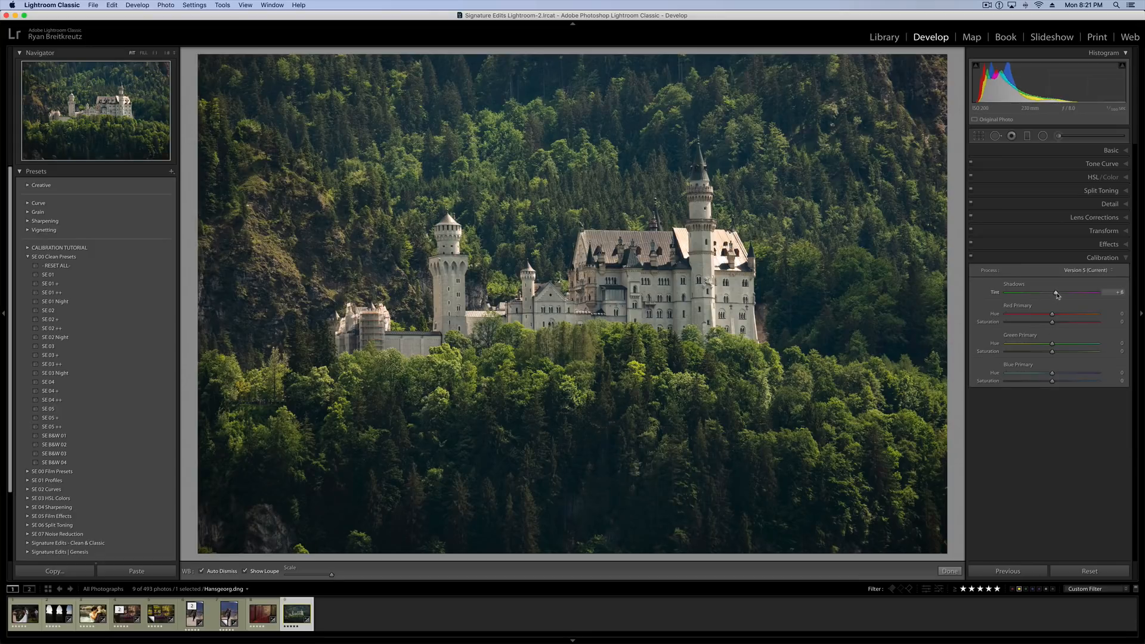
left_click_drag(1064, 295, 1066, 295)
left_click_drag(1039, 346, 1140, 360)
left_click_drag(925, 350, 916, 350)
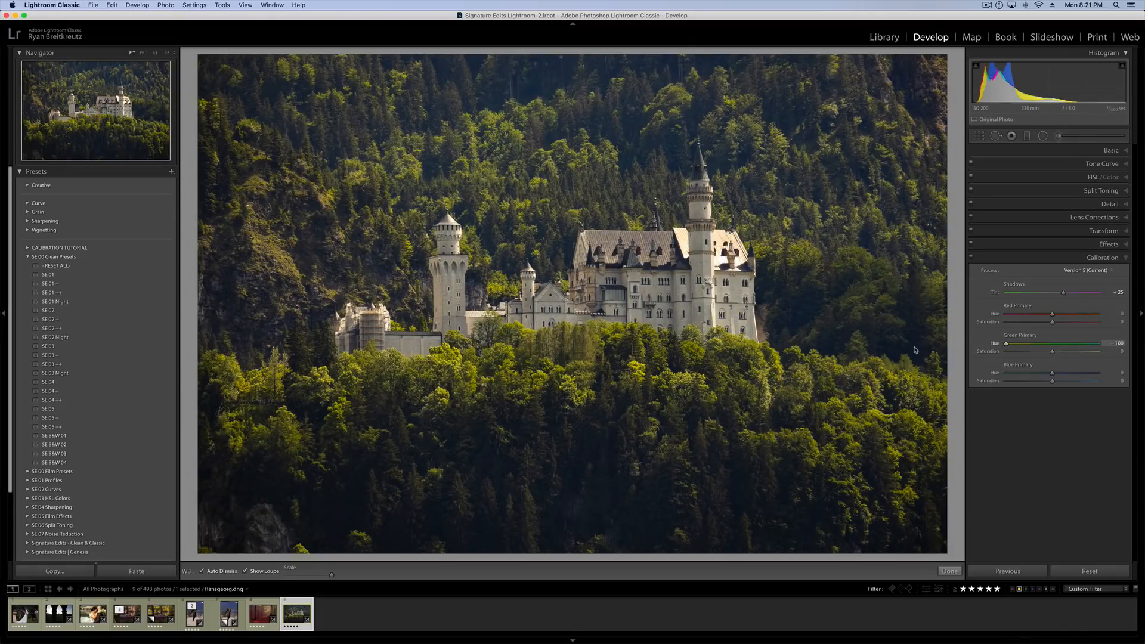
Rebalance the castle photo's green, blue and red primaries in Calibration, and set Whites to +12 and Blacks to -11.
left_click_drag(1009, 349, 1059, 354)
left_click_drag(1037, 377, 1045, 378)
left_click_drag(1059, 315, 1031, 314)
left_click_drag(1104, 325, 1069, 330)
left_click(1110, 151)
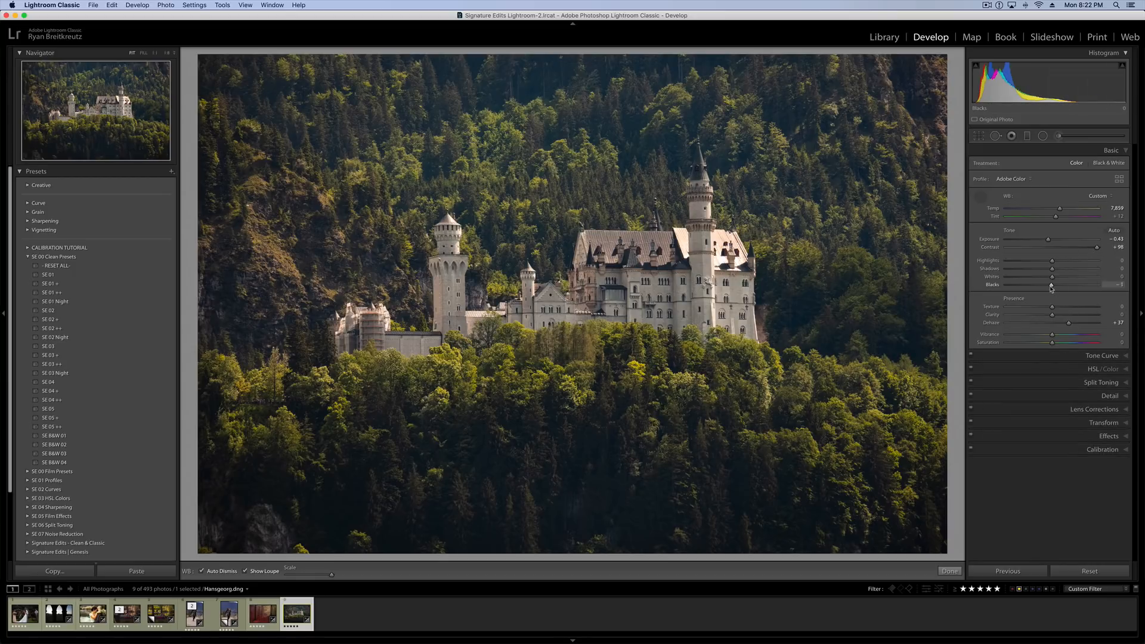
left_click_drag(1052, 288, 1059, 281)
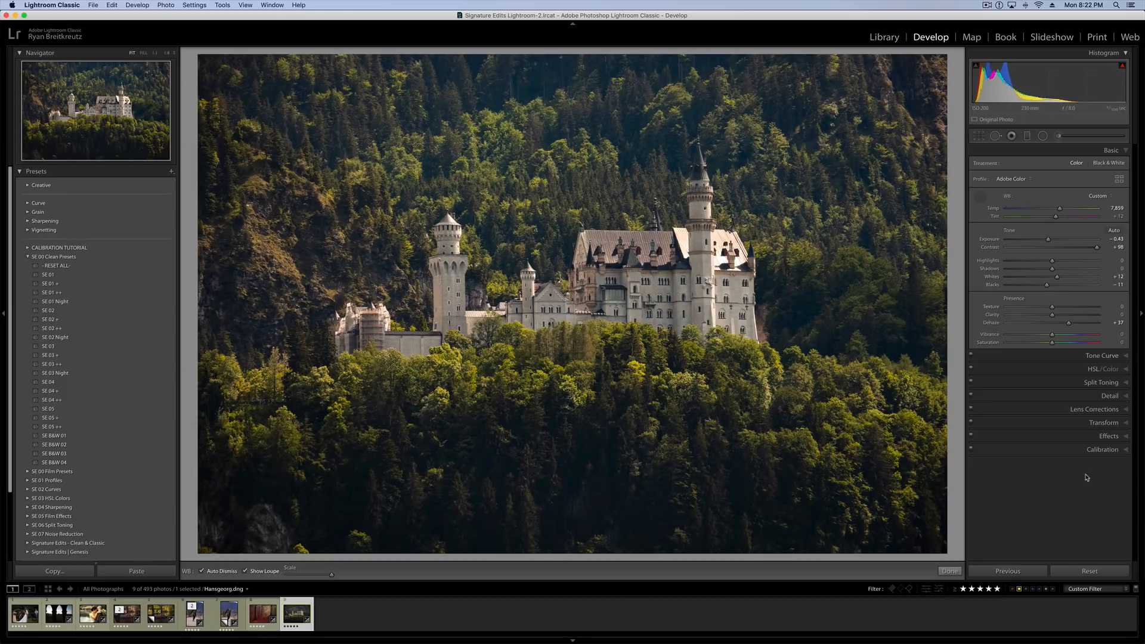
Compare the castle edit with the reset photo, and repeatedly compare it with Calibration off and on.
left_click(1088, 570)
key("super+z")
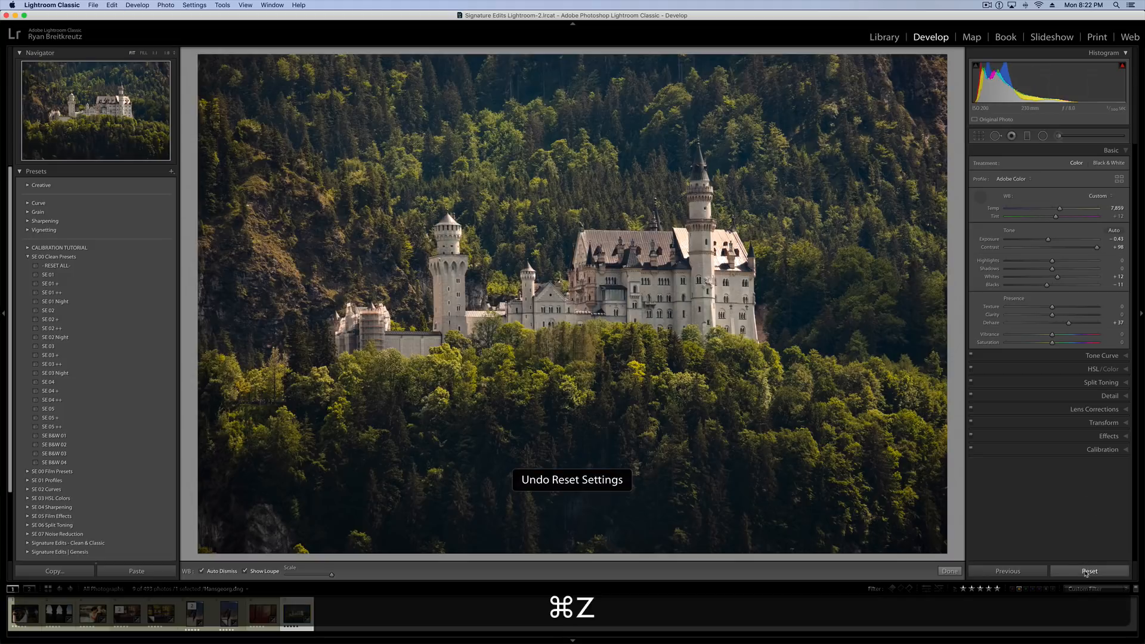
left_click(972, 451)
left_click(972, 452)
left_click(972, 451)
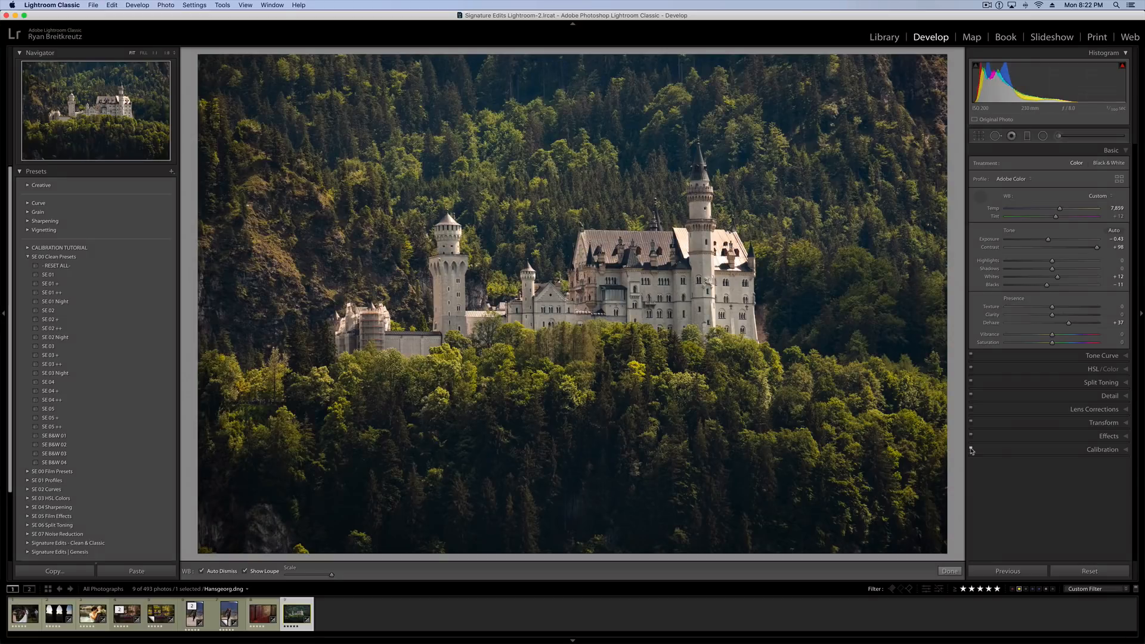
left_click(971, 451)
left_click(972, 452)
left_click(972, 451)
left_click(971, 452)
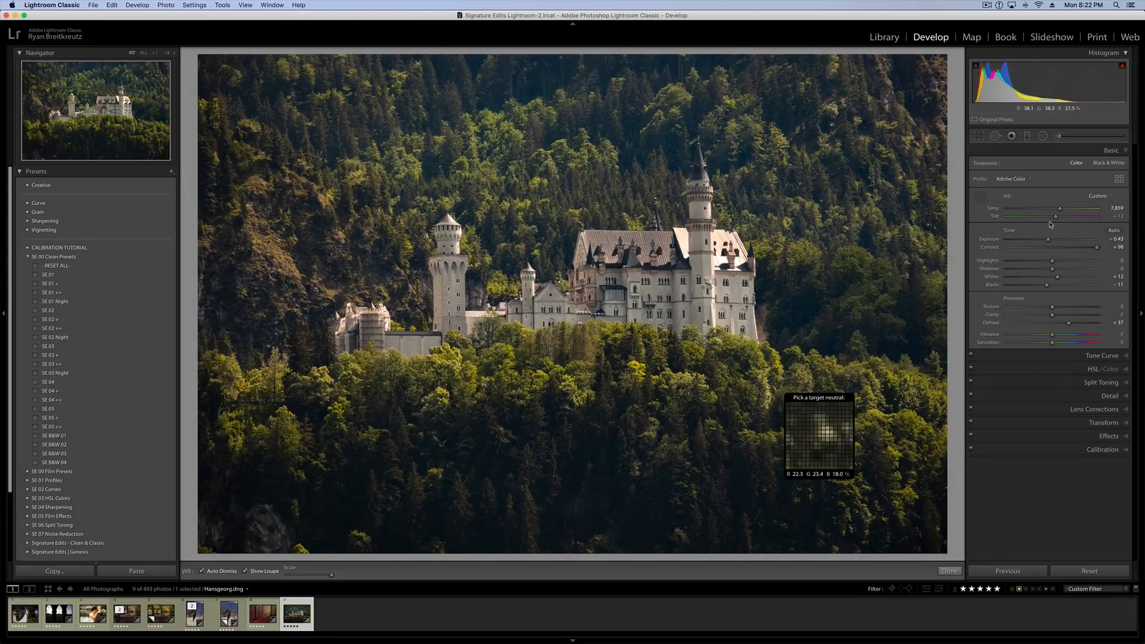
left_click(971, 452)
left_click(972, 452)
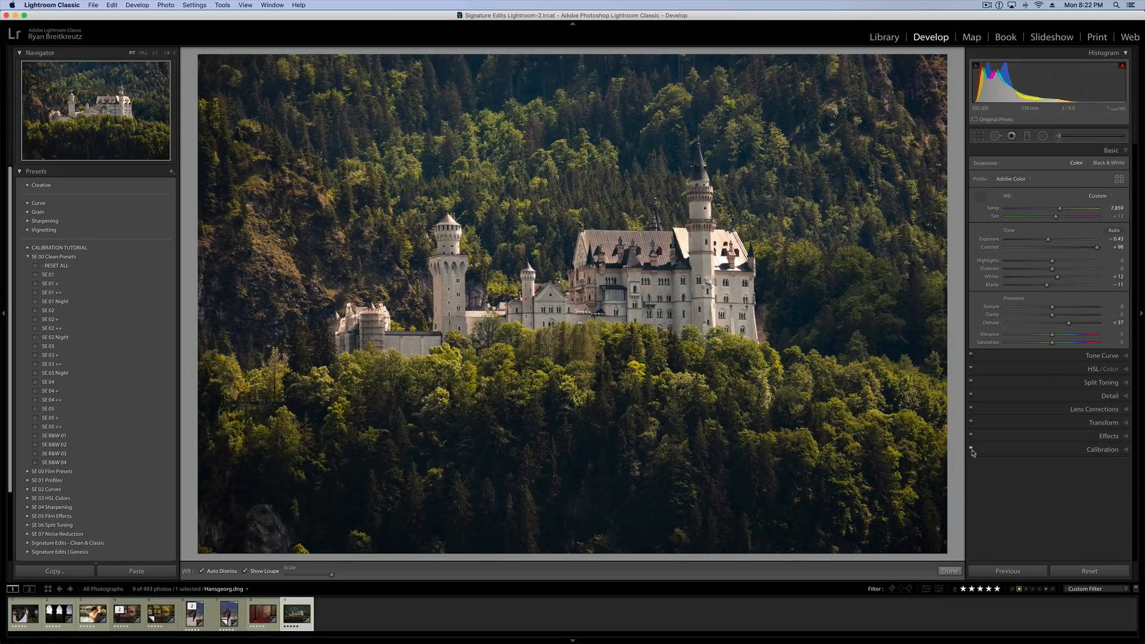
left_click(972, 451)
left_click(971, 451)
left_click(972, 451)
left_click(972, 452)
Open the forest path photo, preview it with Auto white balance, and restore its custom white balance.
left_click(262, 614)
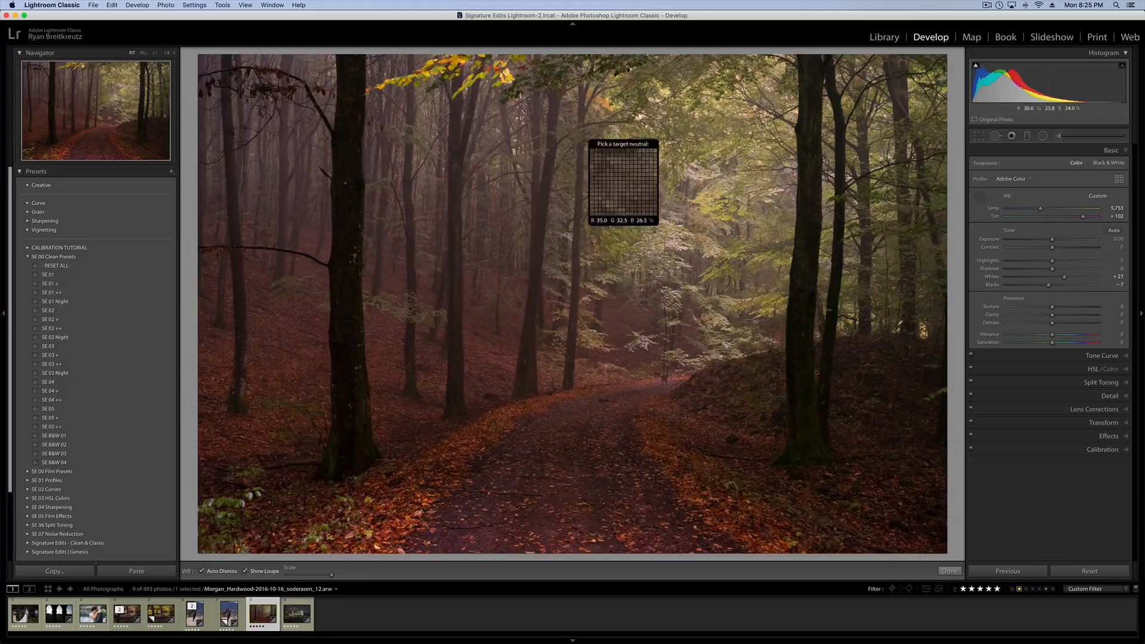
left_click(1094, 197)
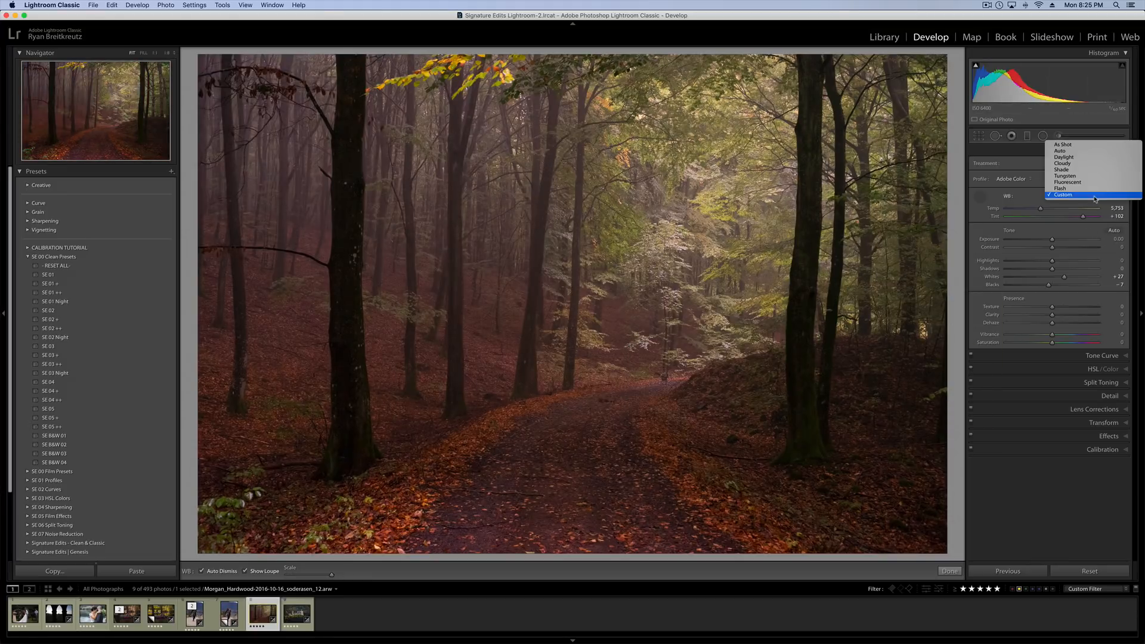
left_click(1068, 151)
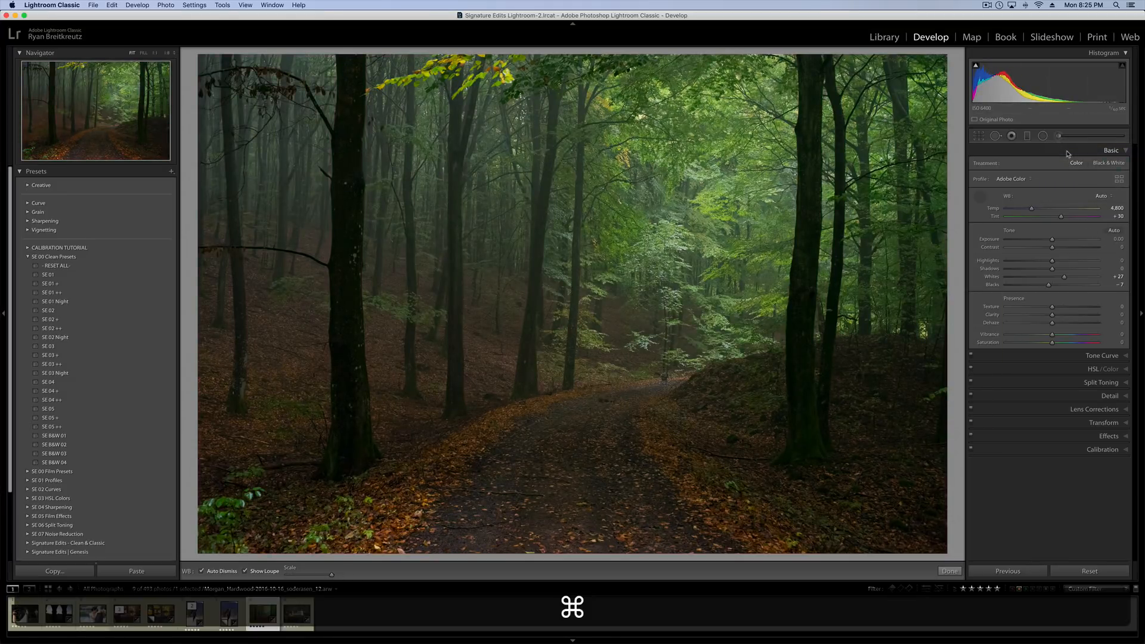
key("super+z")
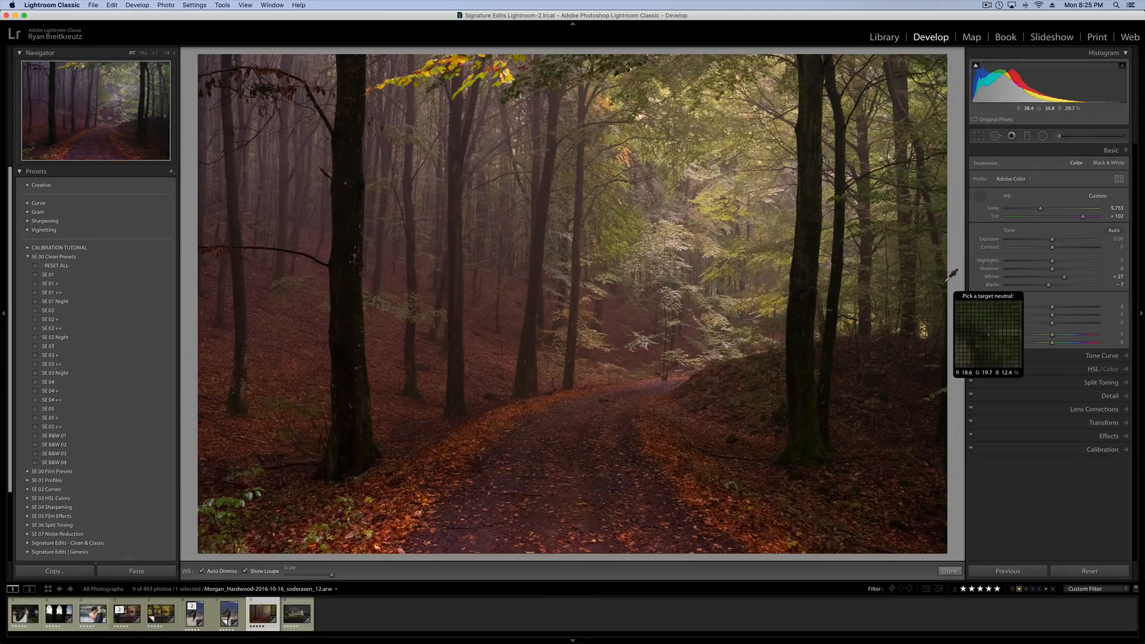
Calibrate the forest photo with Red Primary Hue -2 and Saturation -18, Green Hue -35 and Saturation -55, Blue Hue -100 and Saturation +100.
left_click(1094, 451)
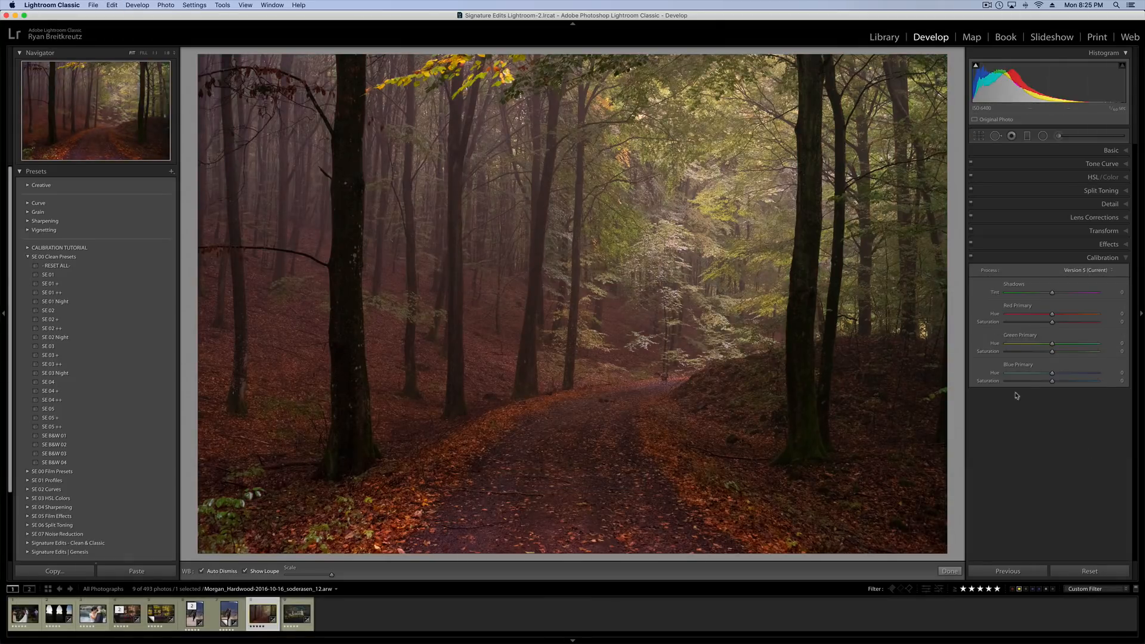
left_click_drag(1053, 354, 1029, 348)
left_click_drag(1053, 384, 1131, 386)
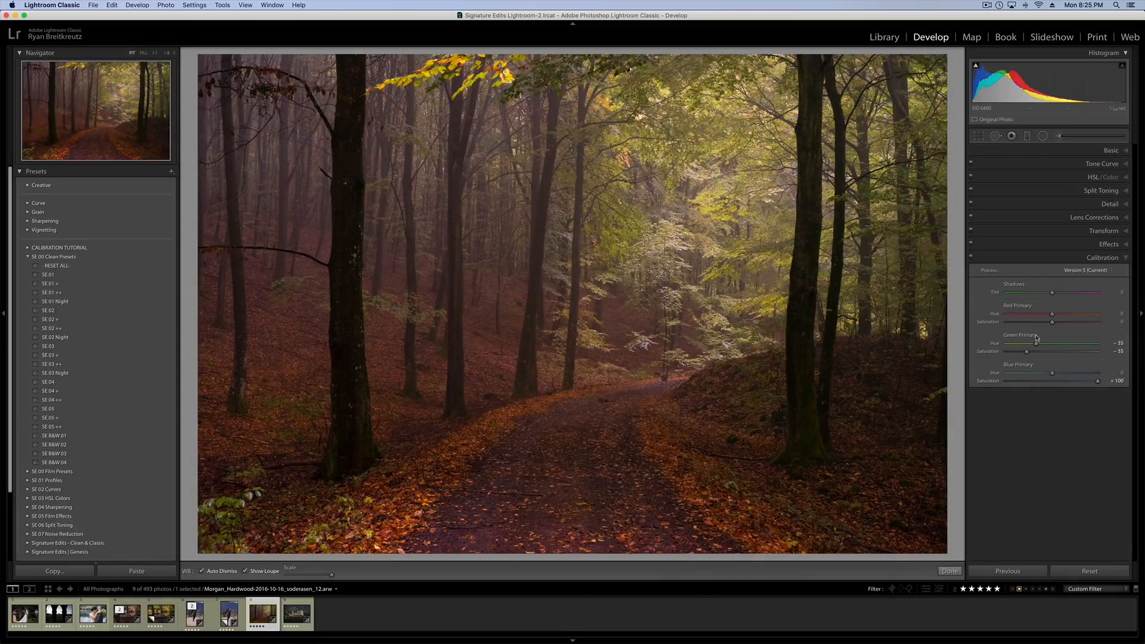
mouse_move(1053, 322)
left_mouse_down()
mouse_move(1078, 326)
mouse_move(1008, 315)
mouse_move(1050, 315)
left_mouse_up()
left_click_drag(1033, 375, 997, 375)
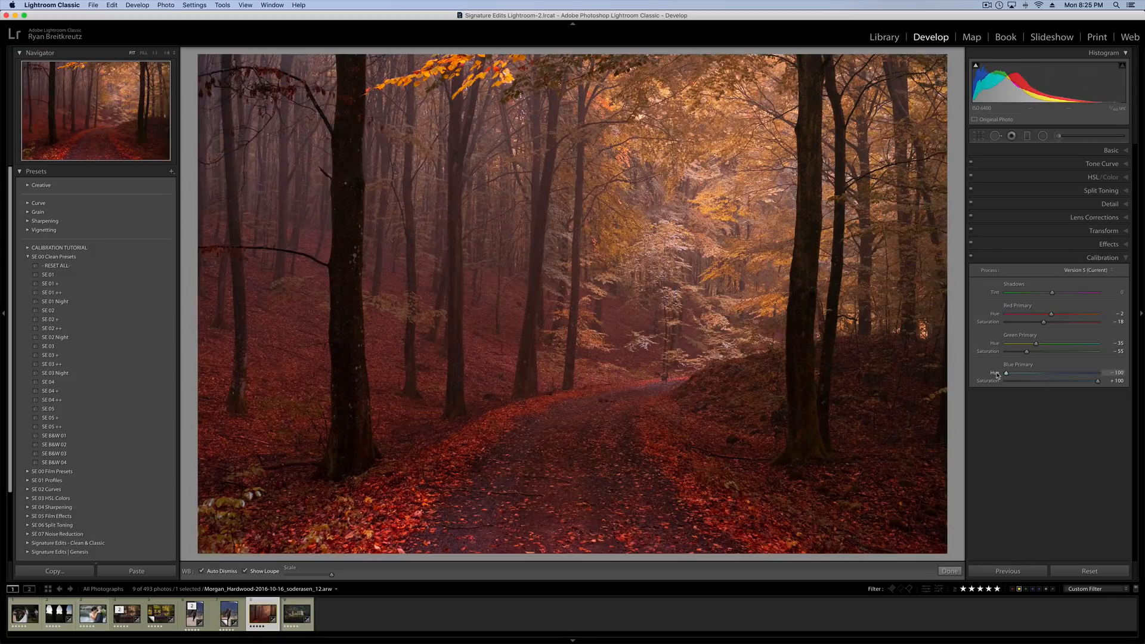
Set the forest photo's Exposure to -0.66 and Contrast to +26, comparing it with Calibration off and on.
key("shift+minus")
key("shift+minus")
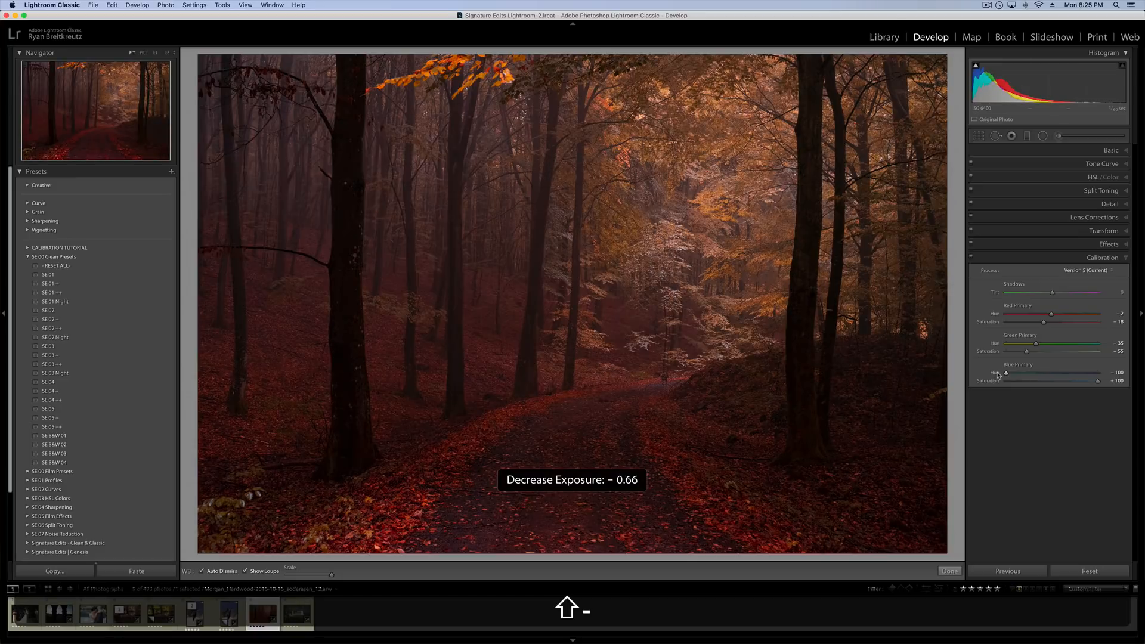
left_click(972, 259)
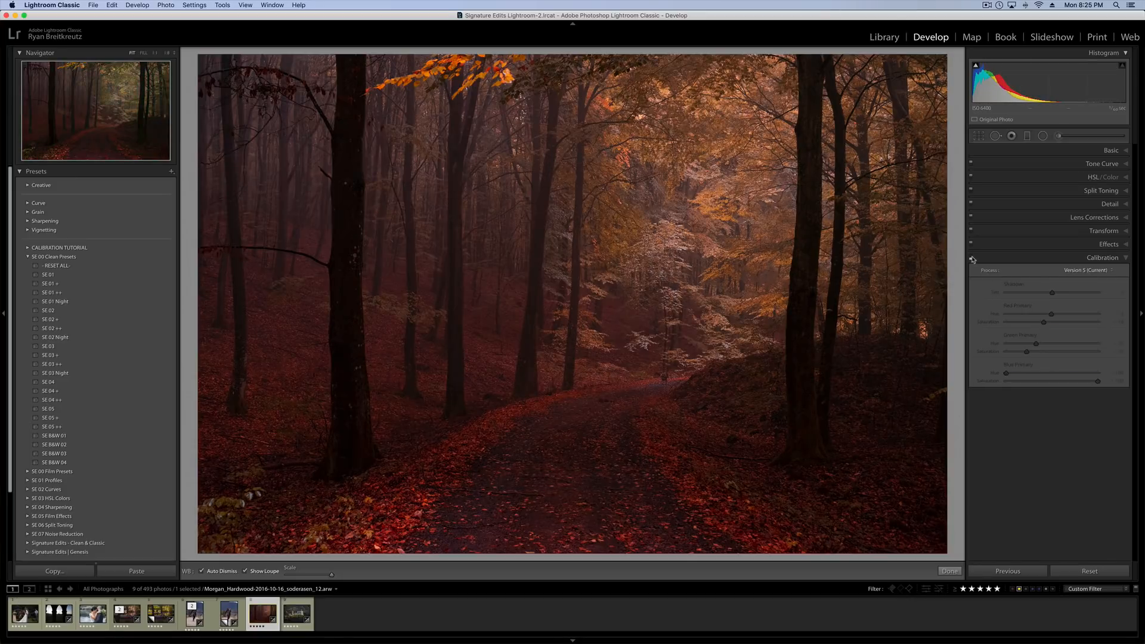
left_click(972, 259)
left_click(1108, 151)
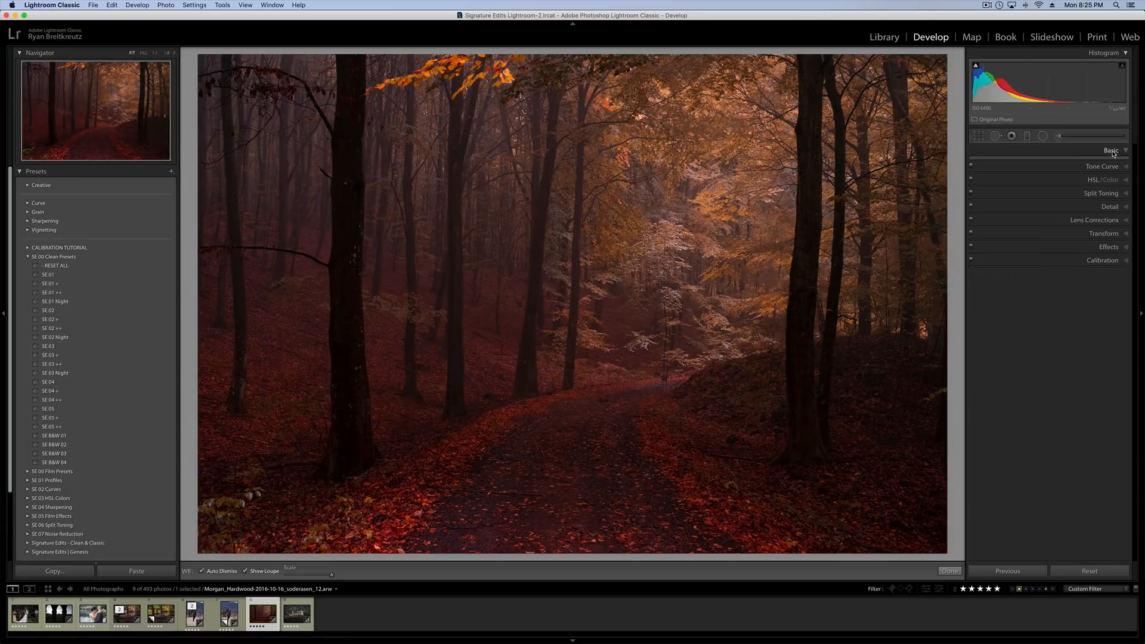
left_click_drag(1052, 247, 1064, 249)
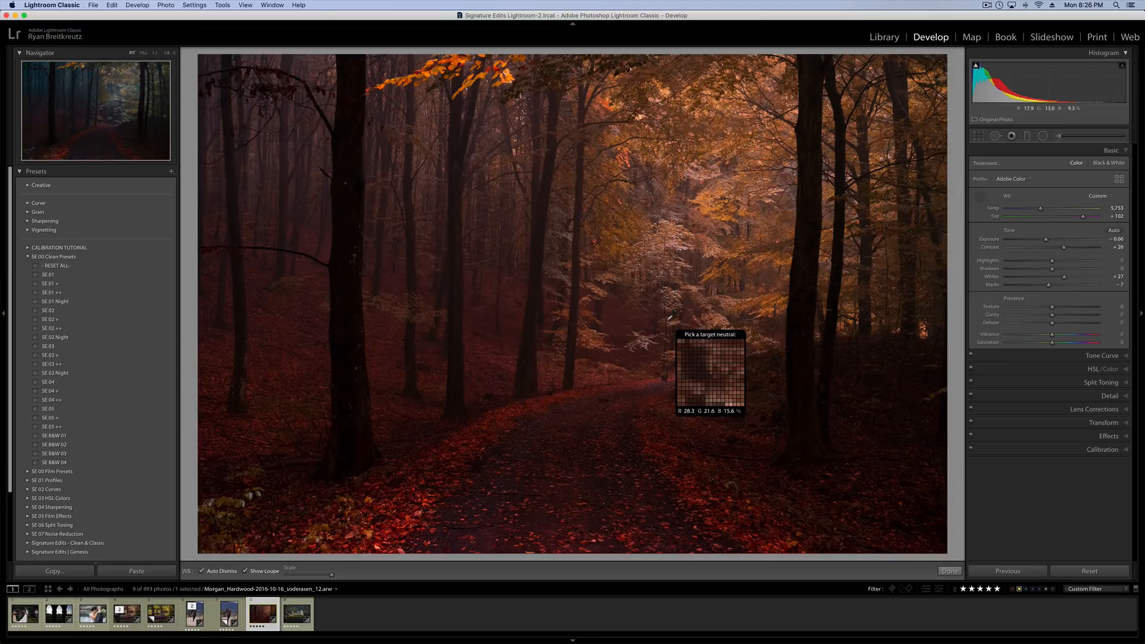
Try tinting the forest photo's highlights in Split Toning with Hue 207 and Saturation 37.
left_click(1109, 383)
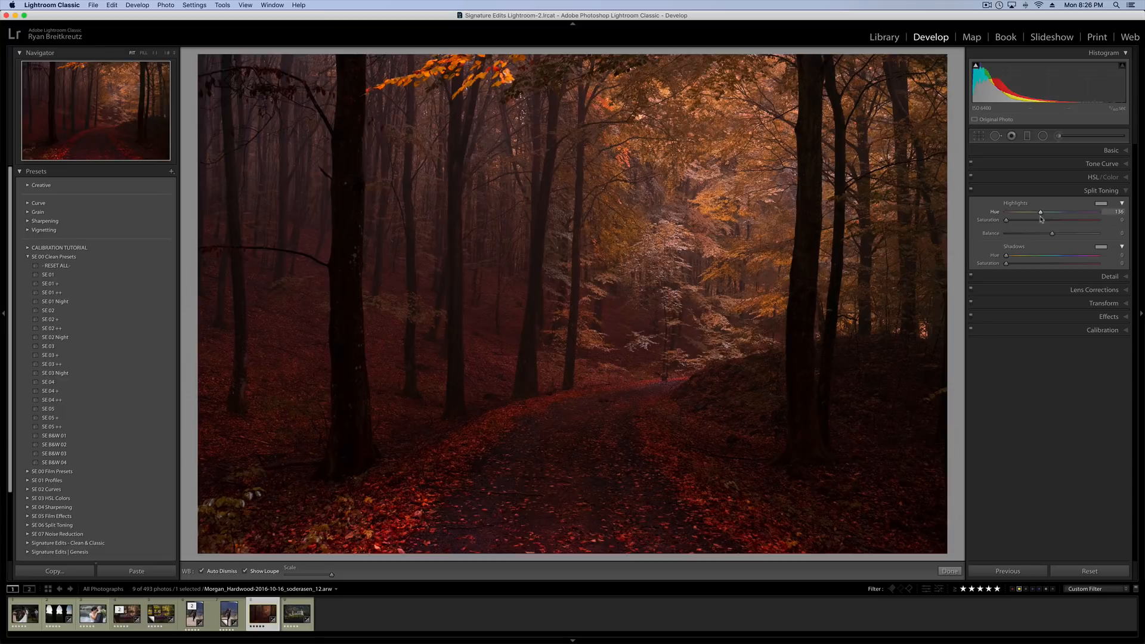
left_click(1041, 219)
left_click(1059, 211)
Try several SE 06 Split Toning presets on the forest photo, apply Orange & Yellow, and compare it with the reset photo.
left_click(28, 258)
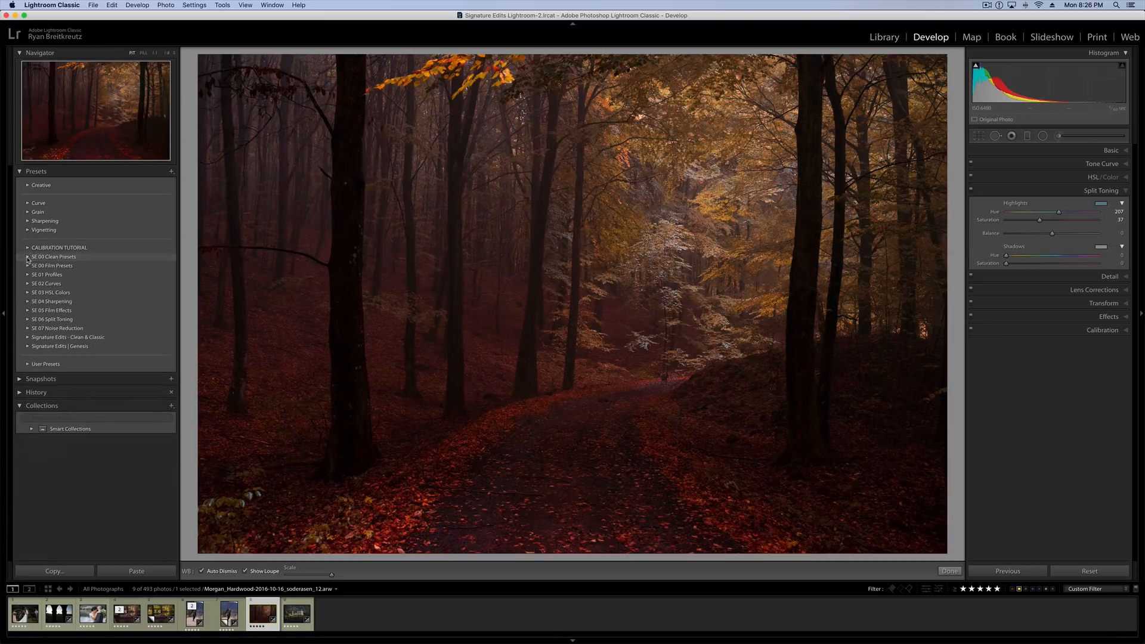
left_click(28, 319)
left_click(91, 346)
left_click(92, 373)
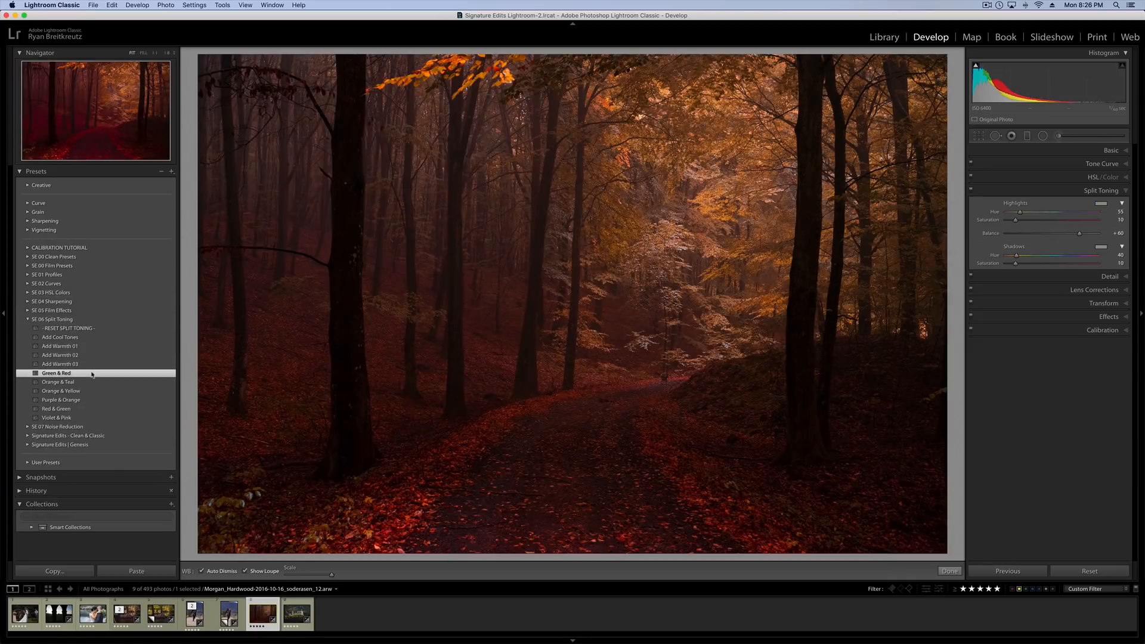
left_click(92, 381)
left_click(93, 391)
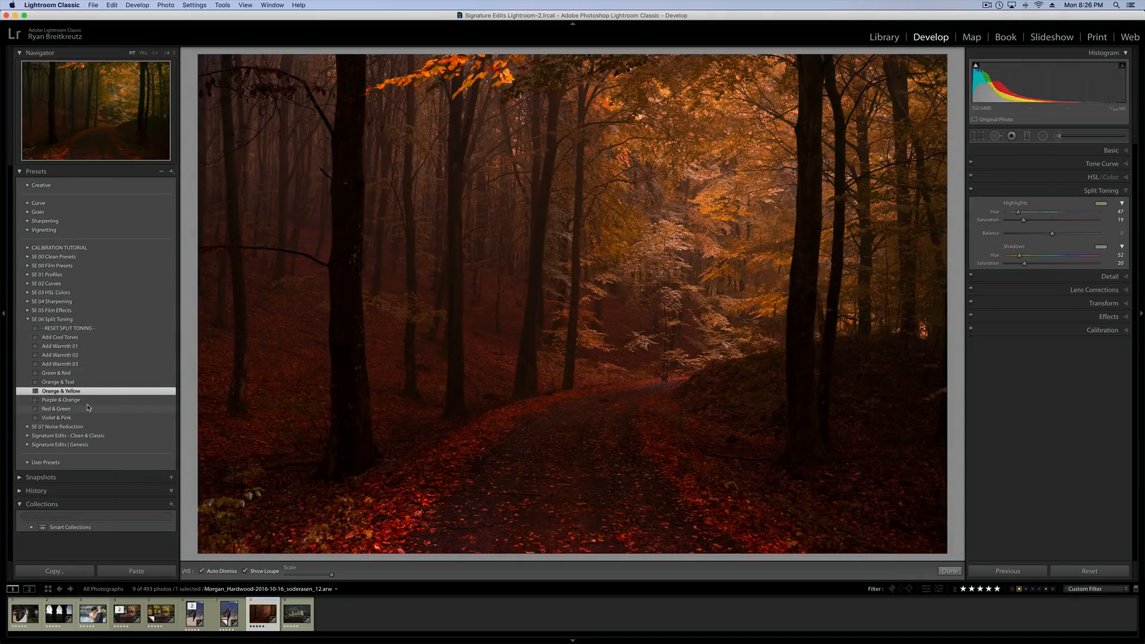
left_click(88, 409)
left_click(85, 418)
left_click(85, 401)
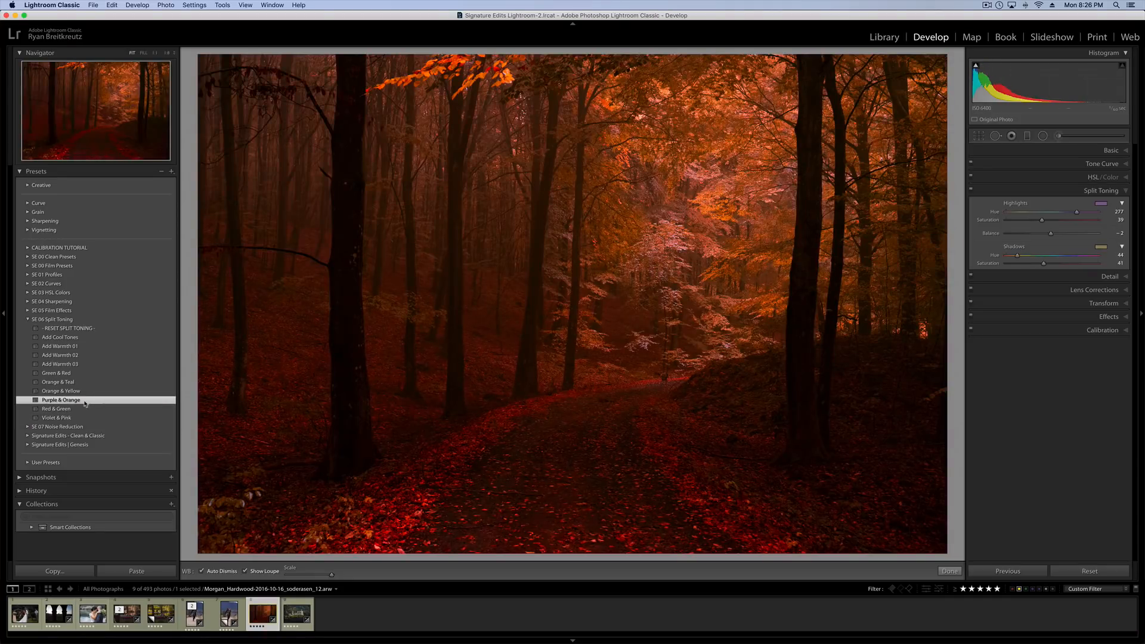
left_click(83, 392)
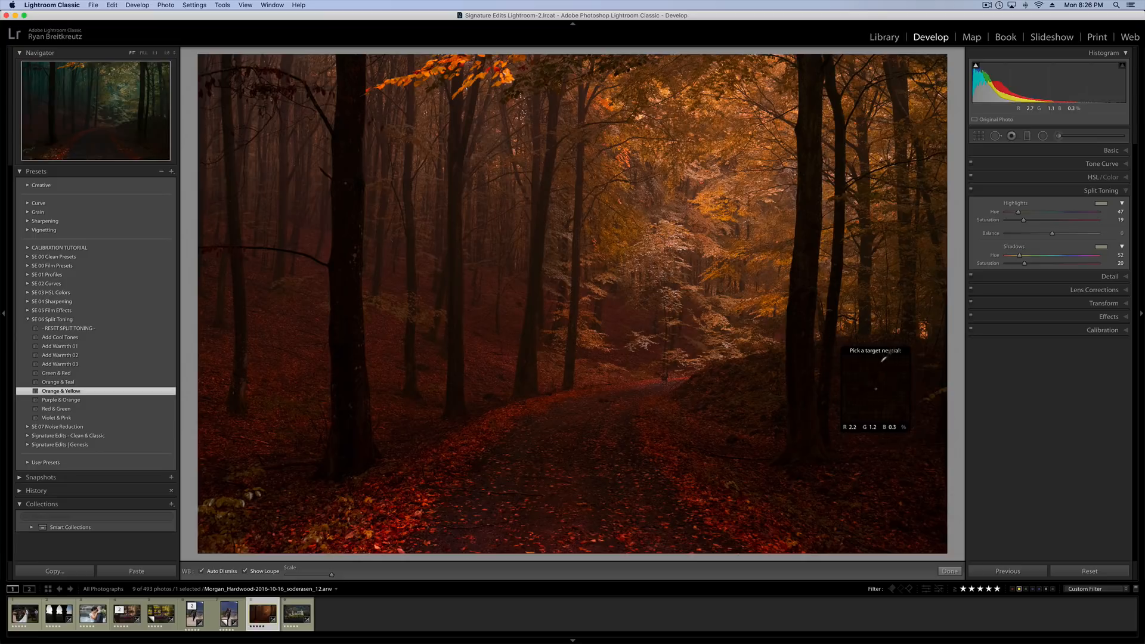
left_click(1091, 572)
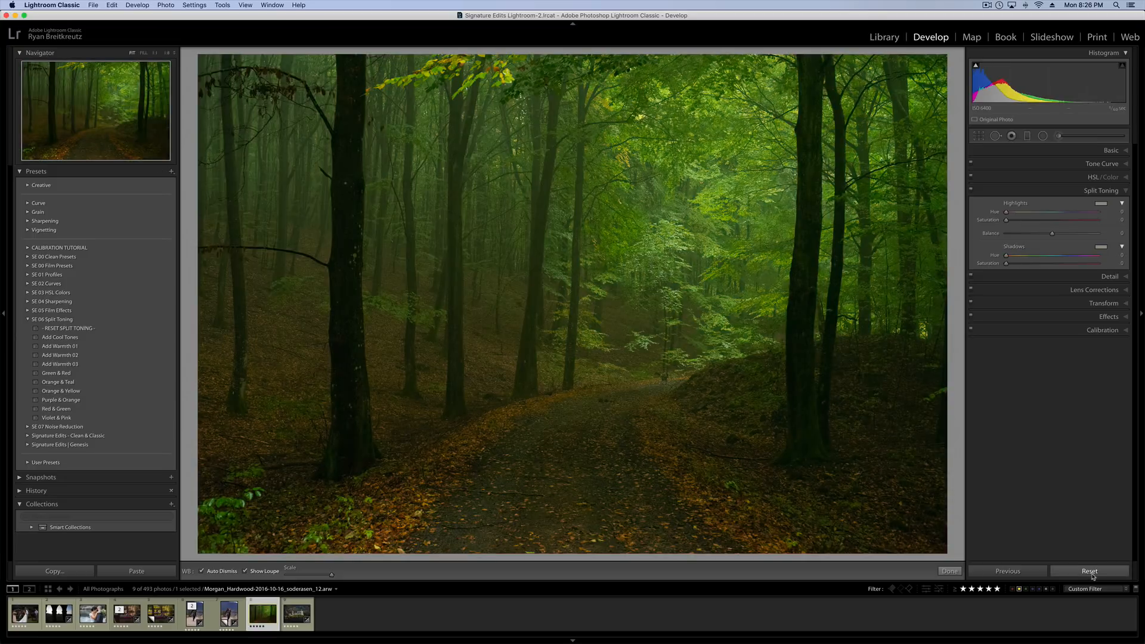
key("super+z")
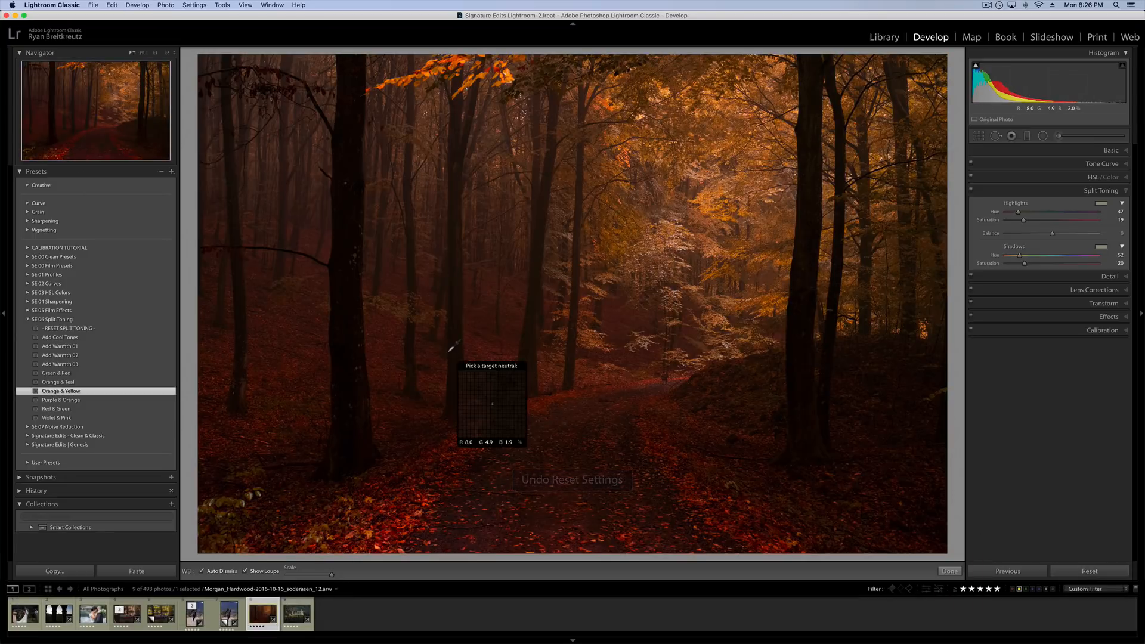
Open the wedding ceremony photo and set its Calibration saturation to Red Primary -49, Green Primary +100 and Blue Primary -100.
left_click(25, 614)
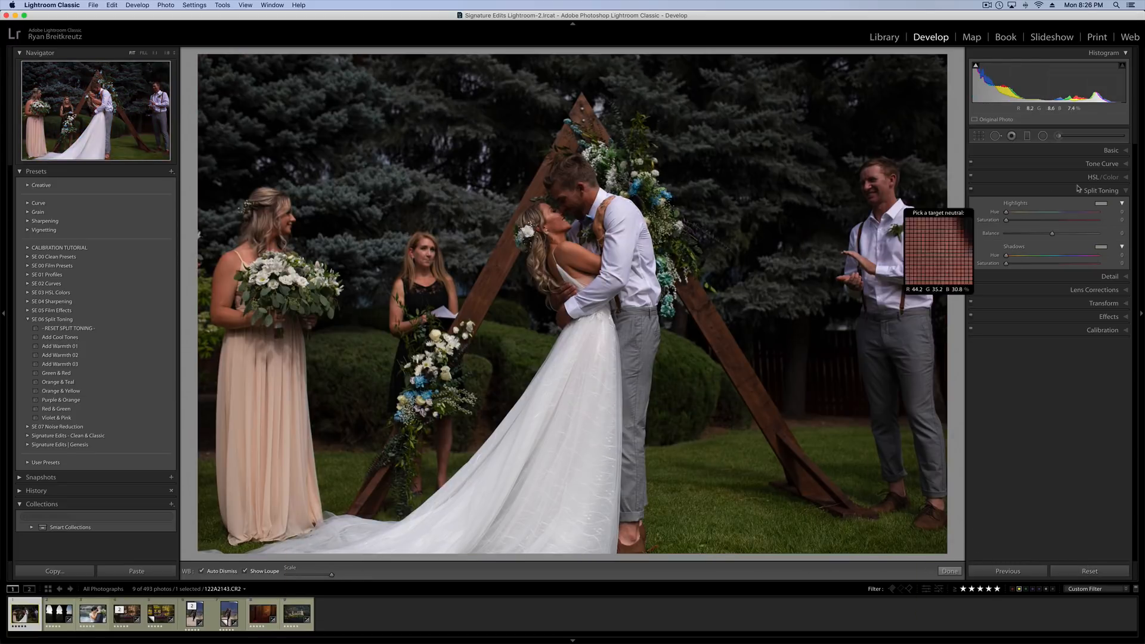
left_click(1121, 153)
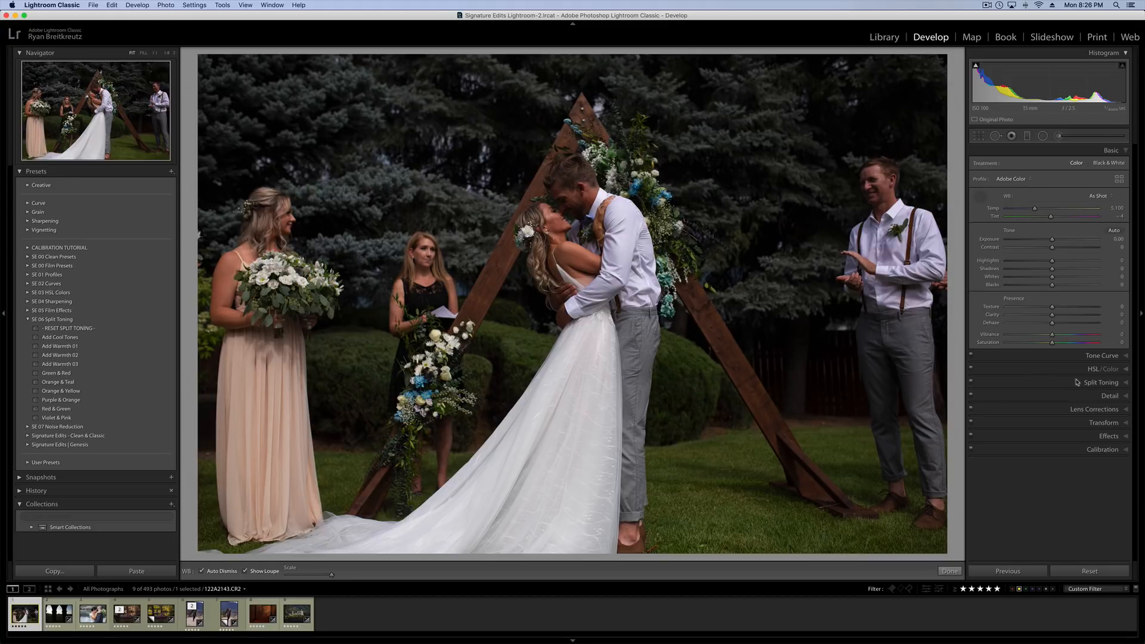
left_click(1097, 450)
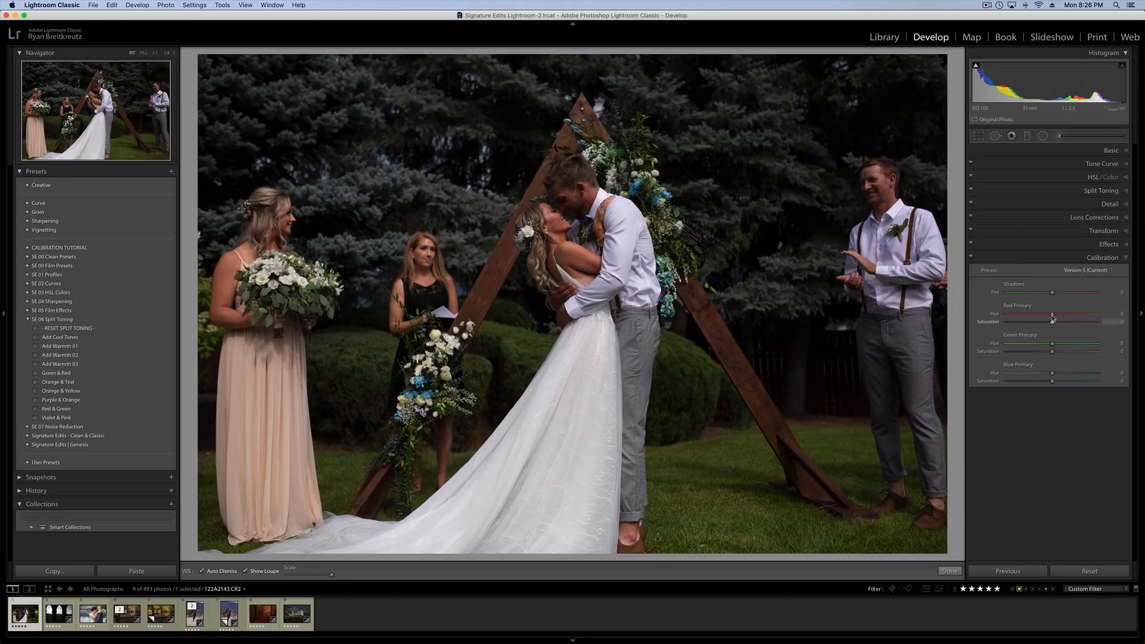
left_click_drag(1075, 317, 1036, 316)
left_click_drag(1052, 381, 1087, 352)
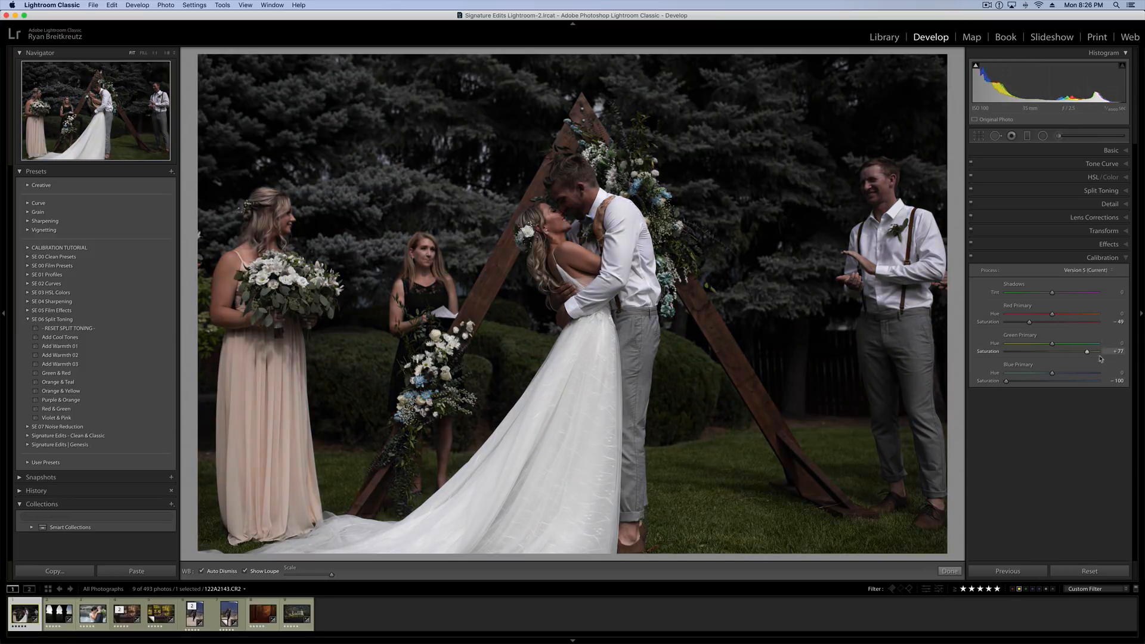
Repeatedly compare the wedding photo with Calibration off and on.
left_click(972, 258)
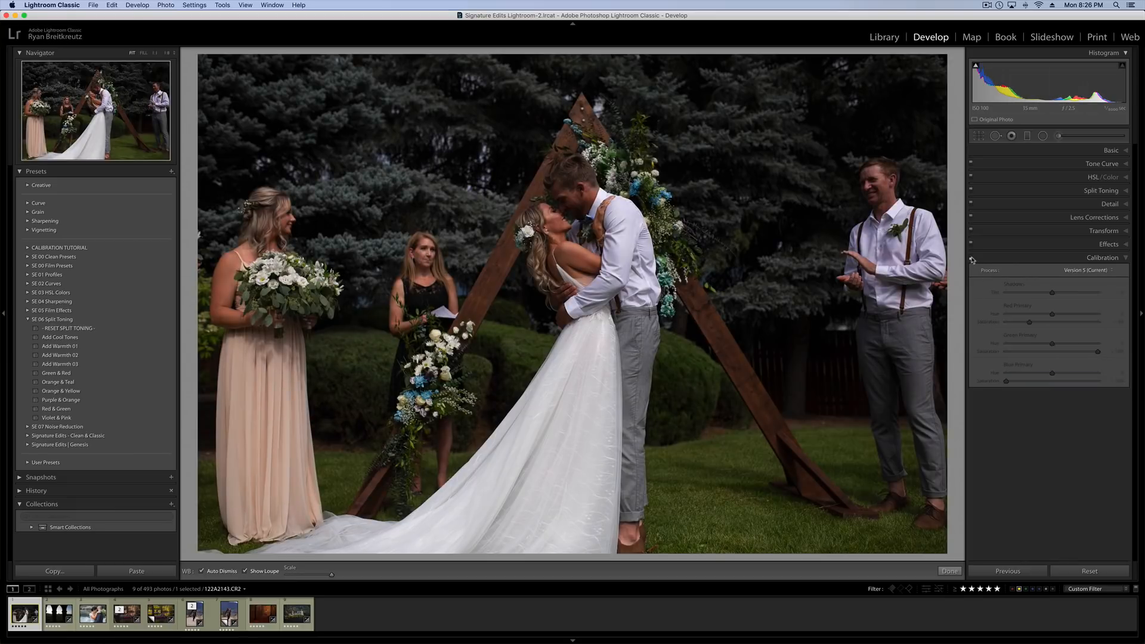
left_click(972, 259)
left_click(971, 258)
left_click(972, 260)
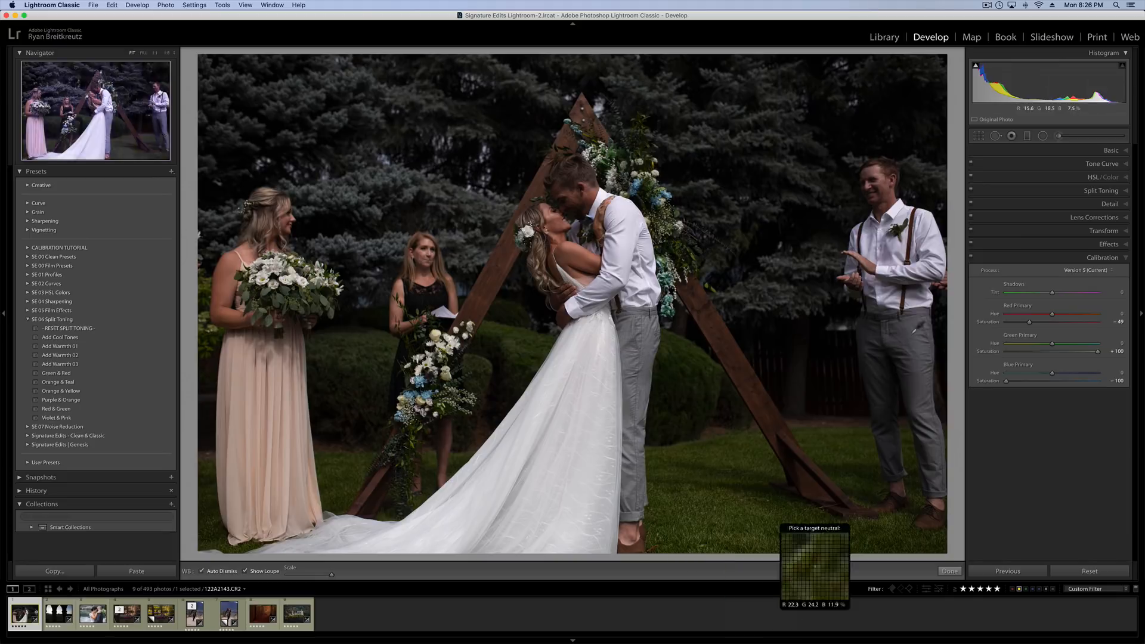
left_click(972, 260)
left_click(971, 258)
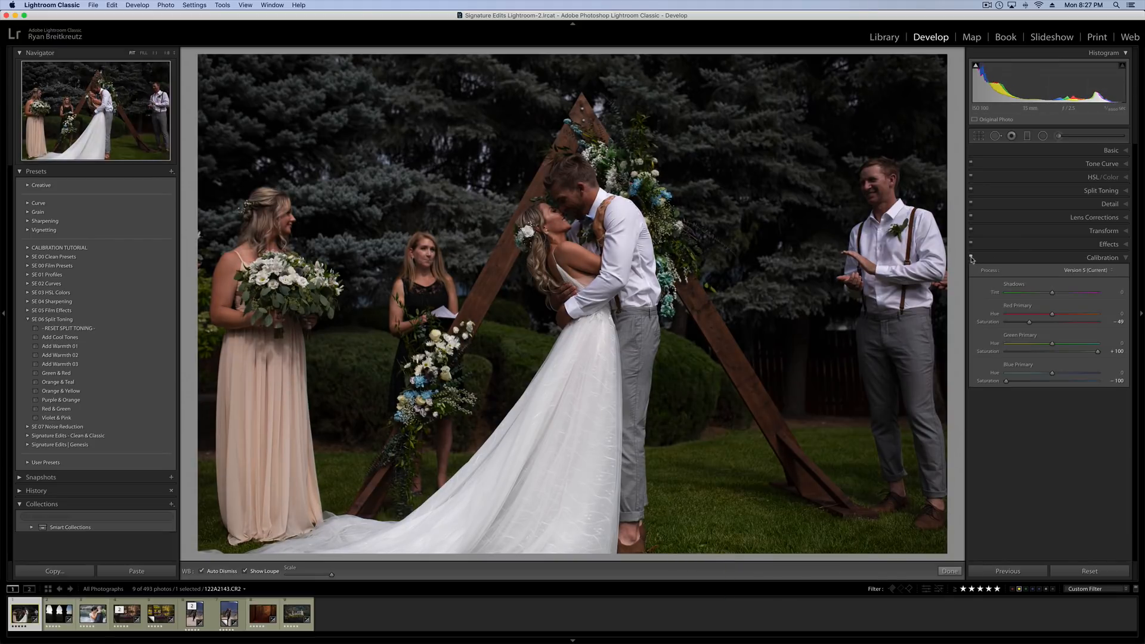
left_click(972, 258)
left_click(972, 258)
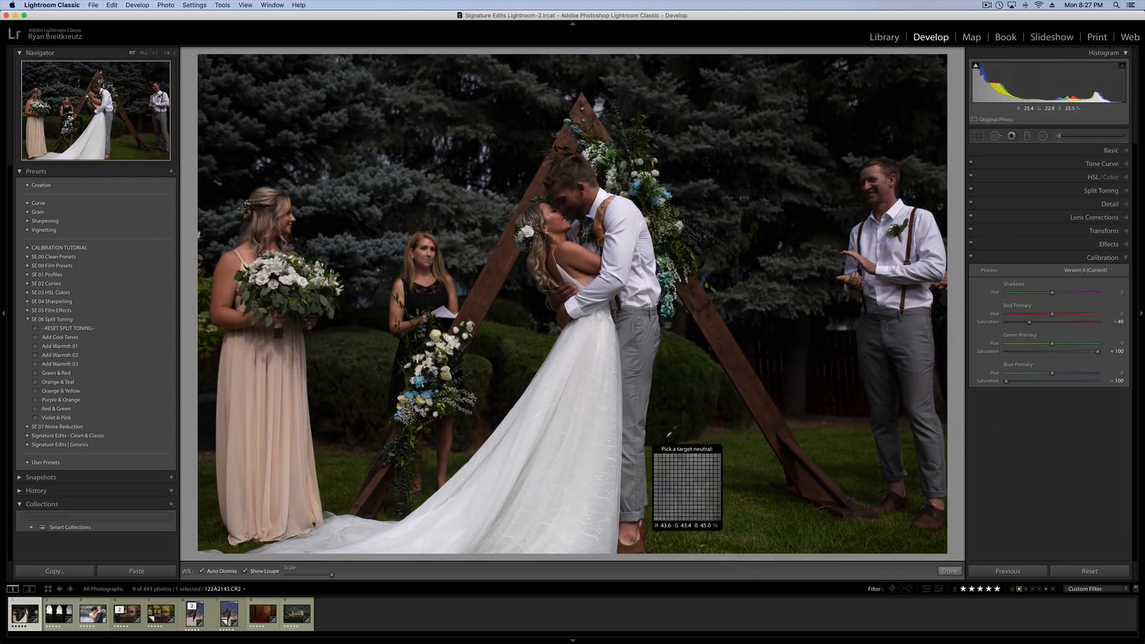
left_click(972, 258)
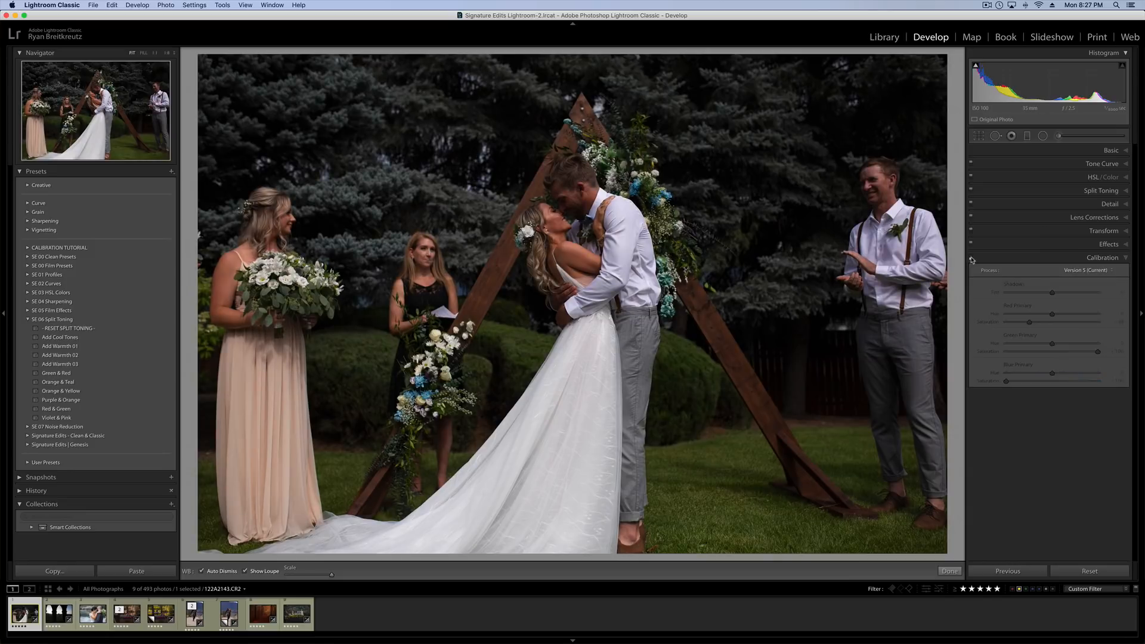
left_click(972, 259)
left_click(972, 259)
left_click(972, 259)
Set the wedding photo's Red Primary saturation to -21 in Calibration and compare the photo with Calibration off and on.
key("shift+equal")
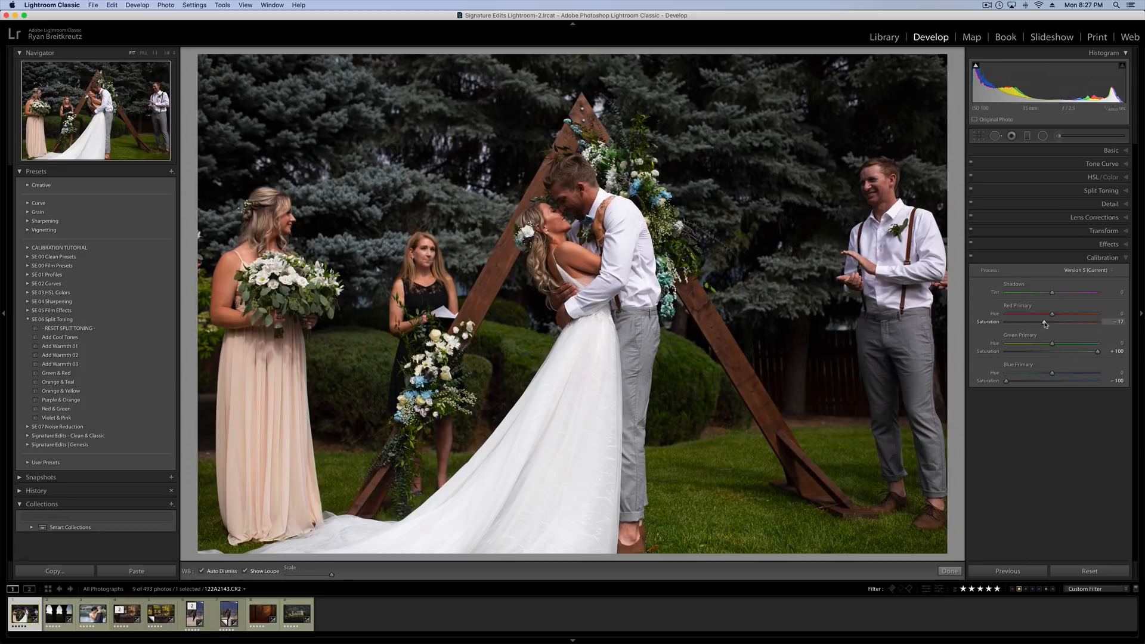
left_click(972, 258)
left_click(972, 258)
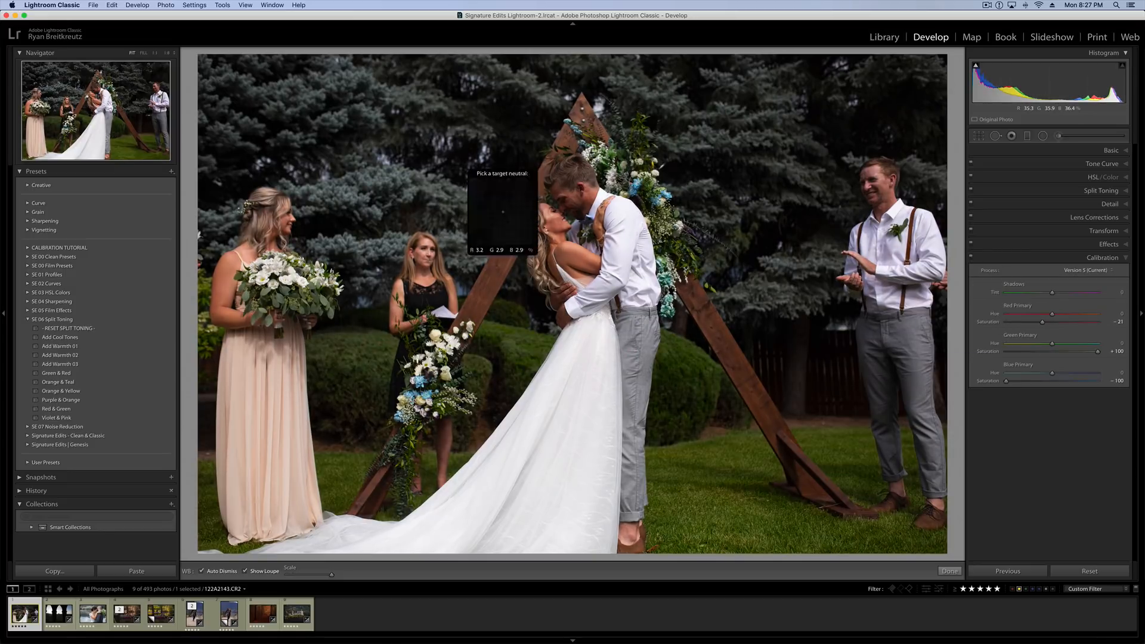
Apply the SE 02 preset from the SE 00 Clean Presets group to the wedding photo.
left_click(28, 320)
left_click(28, 257)
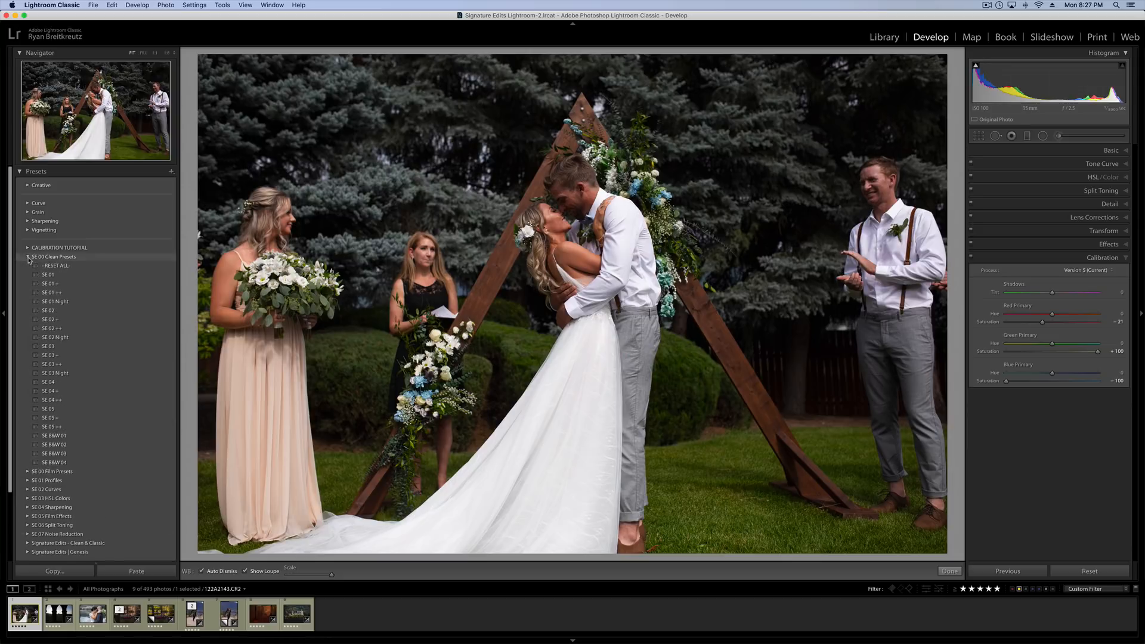
left_click(51, 310)
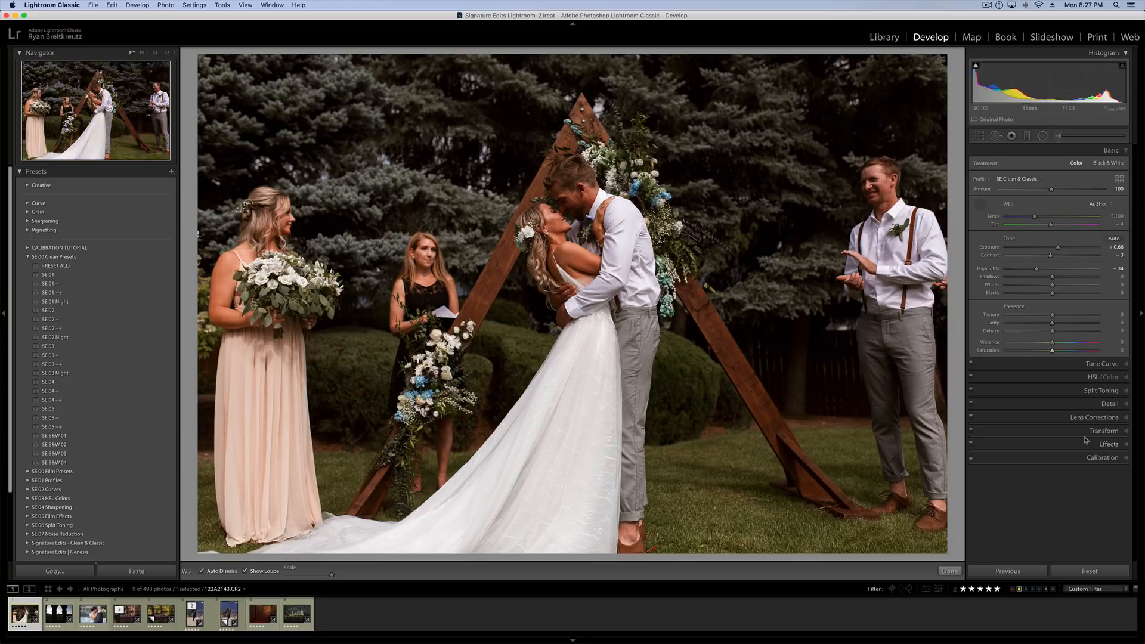
Undo and redo the latest Vibrance and Saturation changes to compare their effect on the wedding photo.
key("super+z")
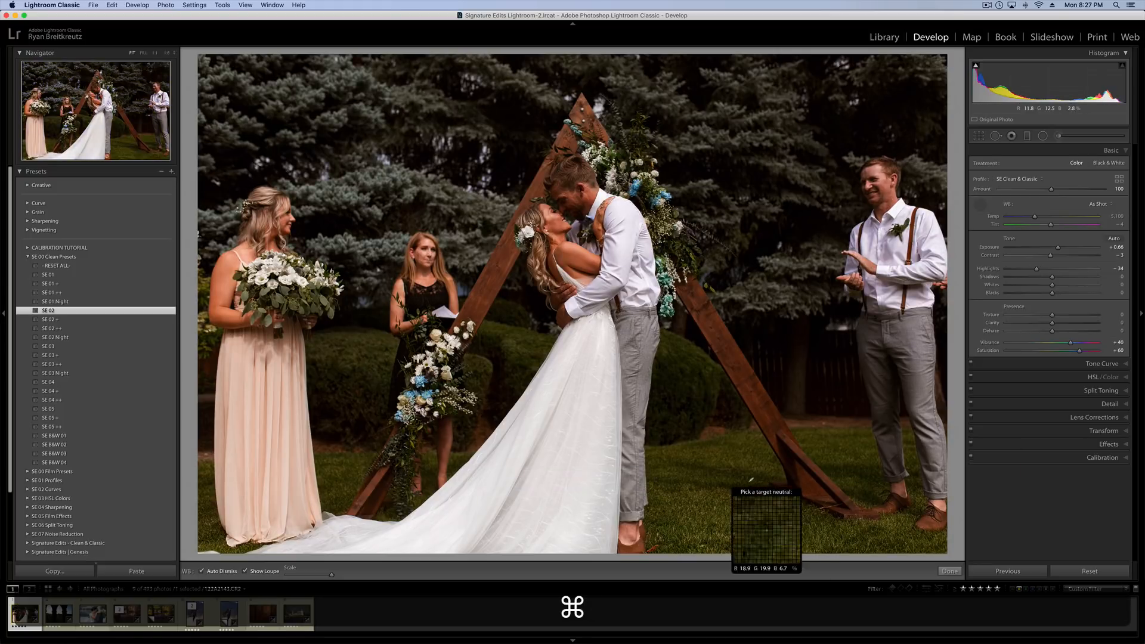
key("shift+super+z")
key("super+z")
key("super+z")
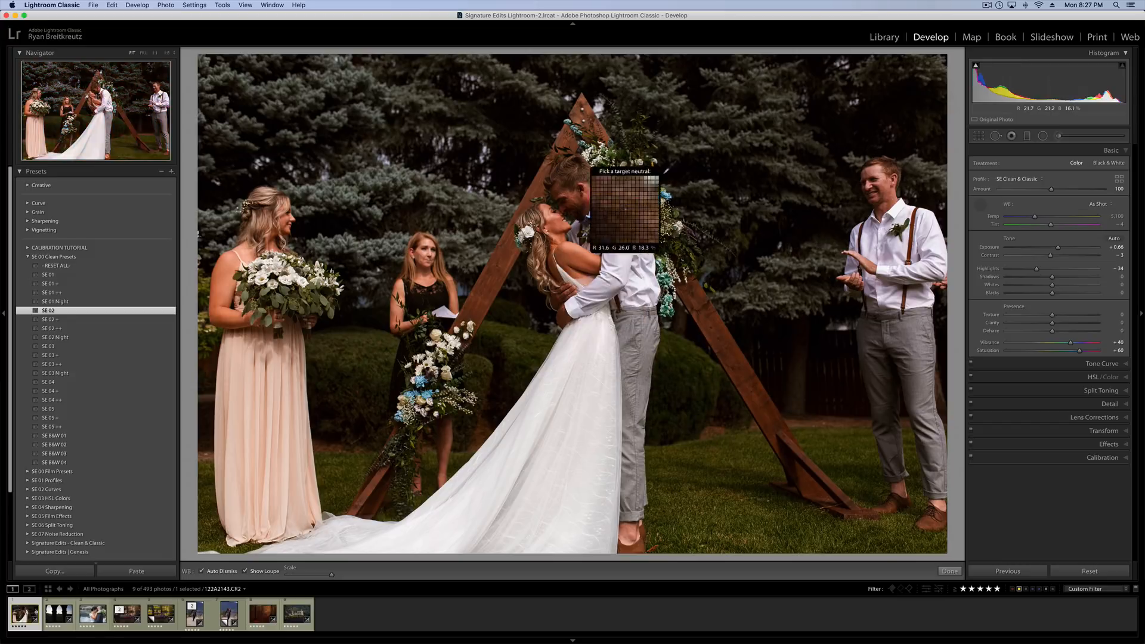
Set the wedding photo's Calibration to Blue Primary Hue -82, Red Primary Hue +40 and Green Primary Saturation +60.
left_click(1097, 457)
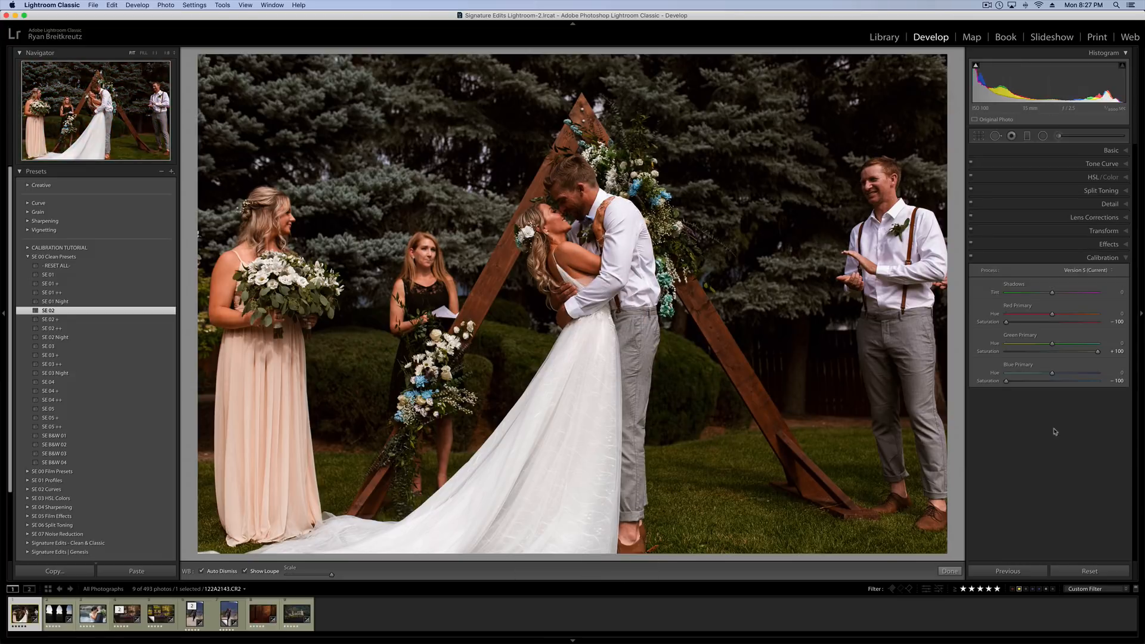
left_click(1053, 374)
left_click_drag(1043, 374, 1014, 374)
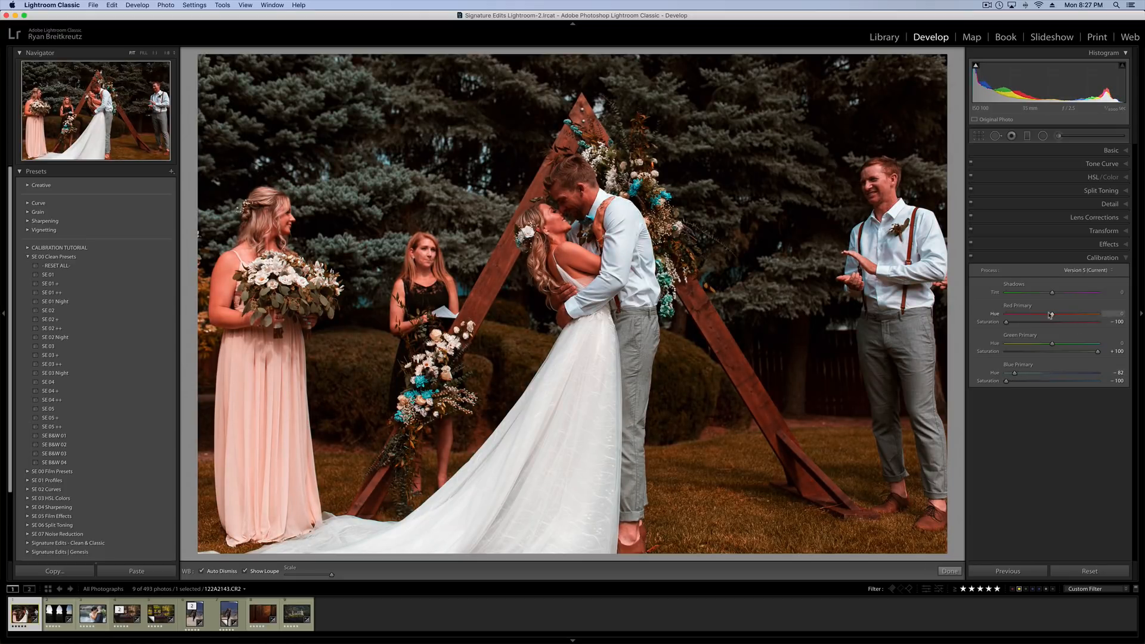
left_click_drag(1059, 314, 1086, 314)
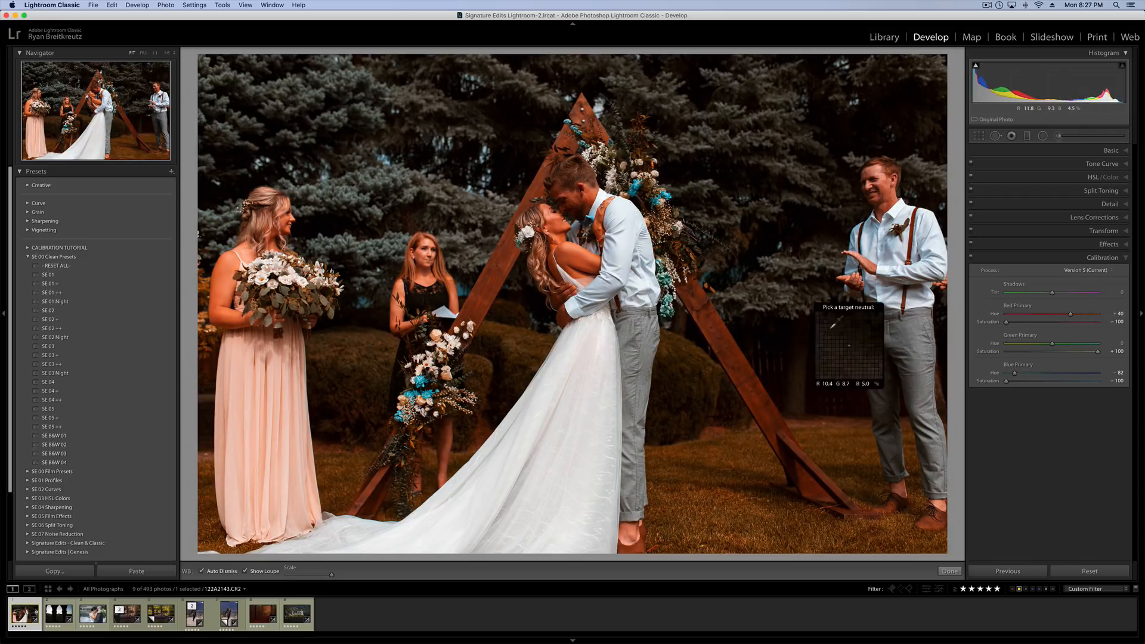
left_click(1077, 352)
left_click(1081, 353)
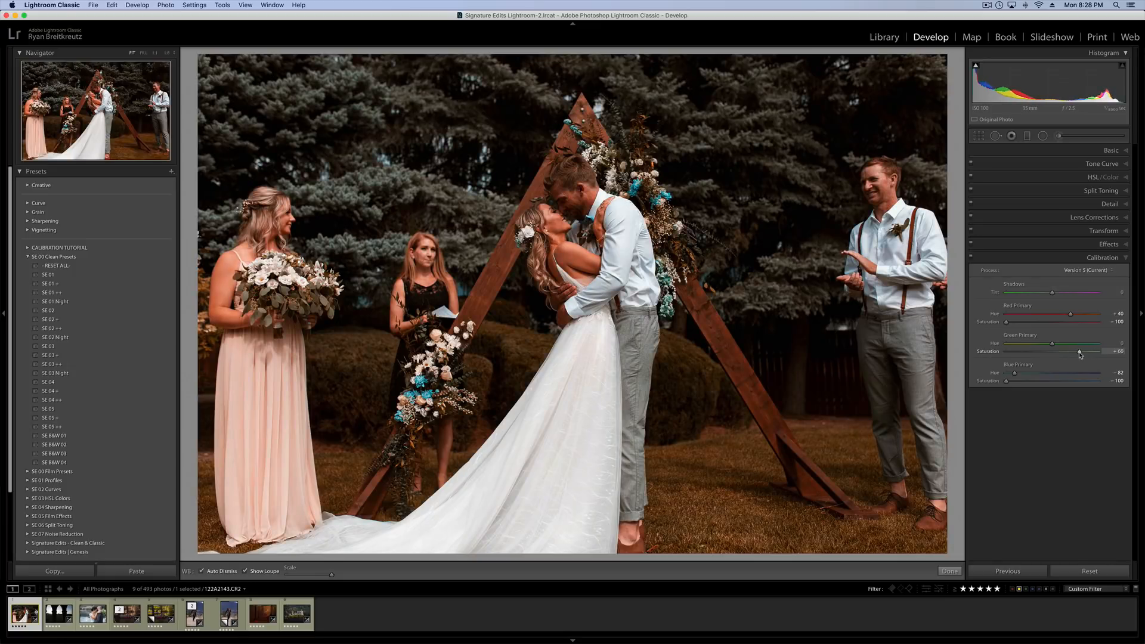